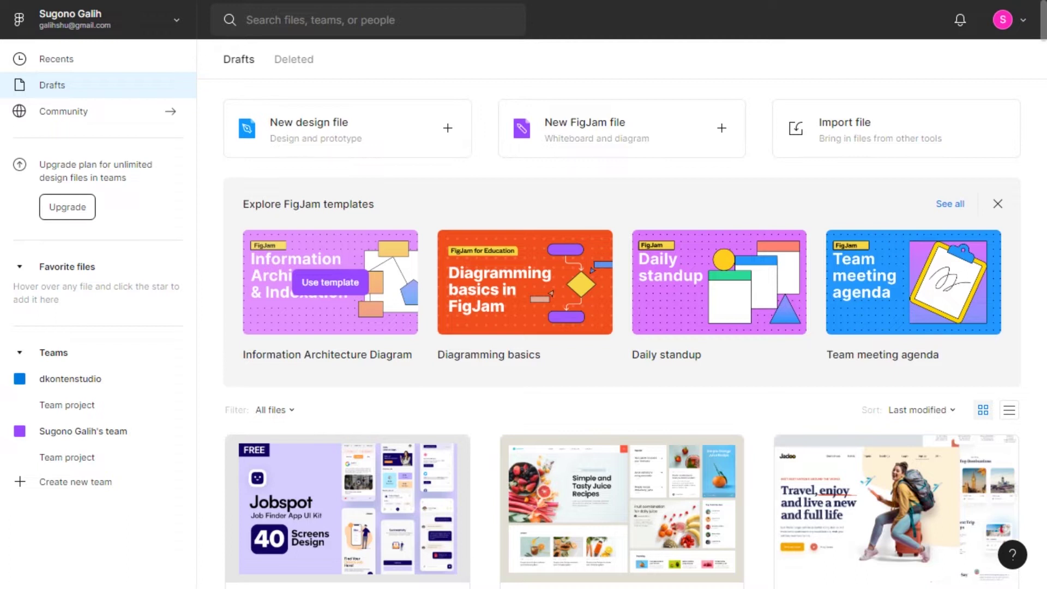
Step: Scroll through the Drafts page and start a new blank design file
scroll(329, 282, "down", 3)
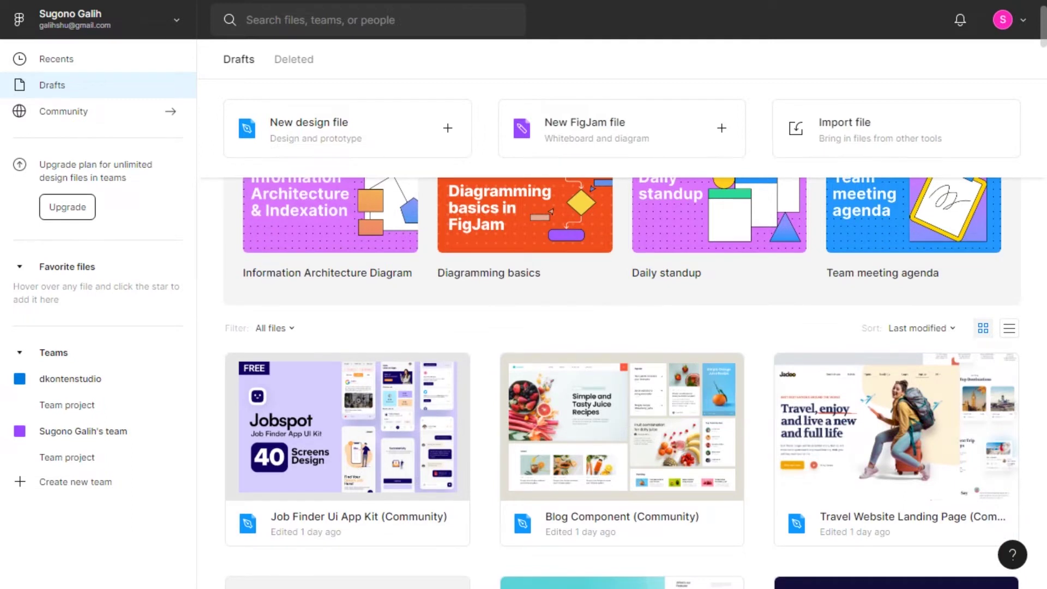
scroll(349, 305, "down", 3)
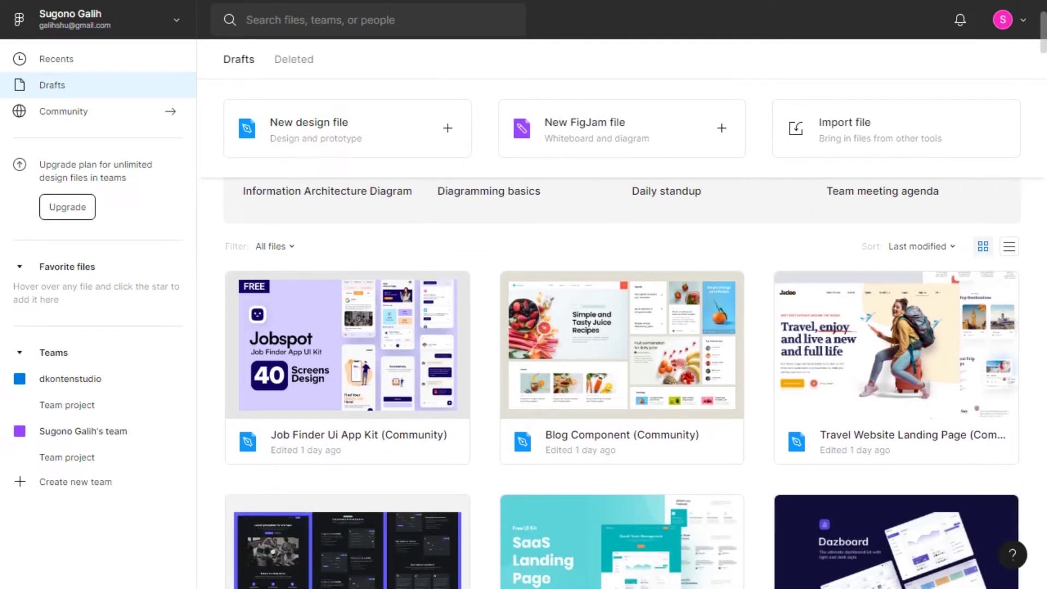
scroll(349, 305, "down", 3)
scroll(349, 273, "down", 3)
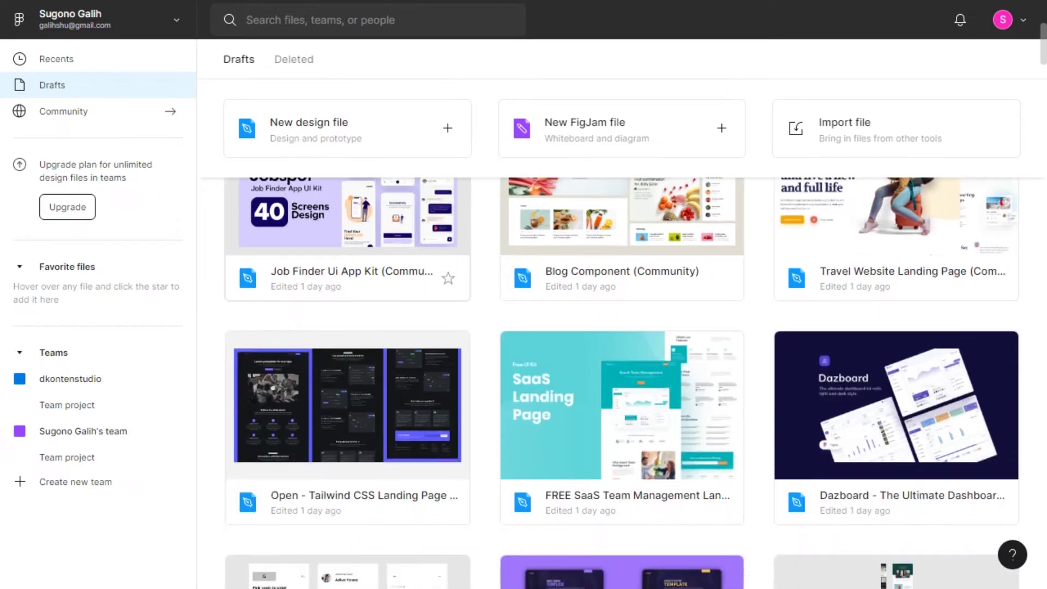
scroll(330, 282, "up", 5)
scroll(330, 282, "up", 5)
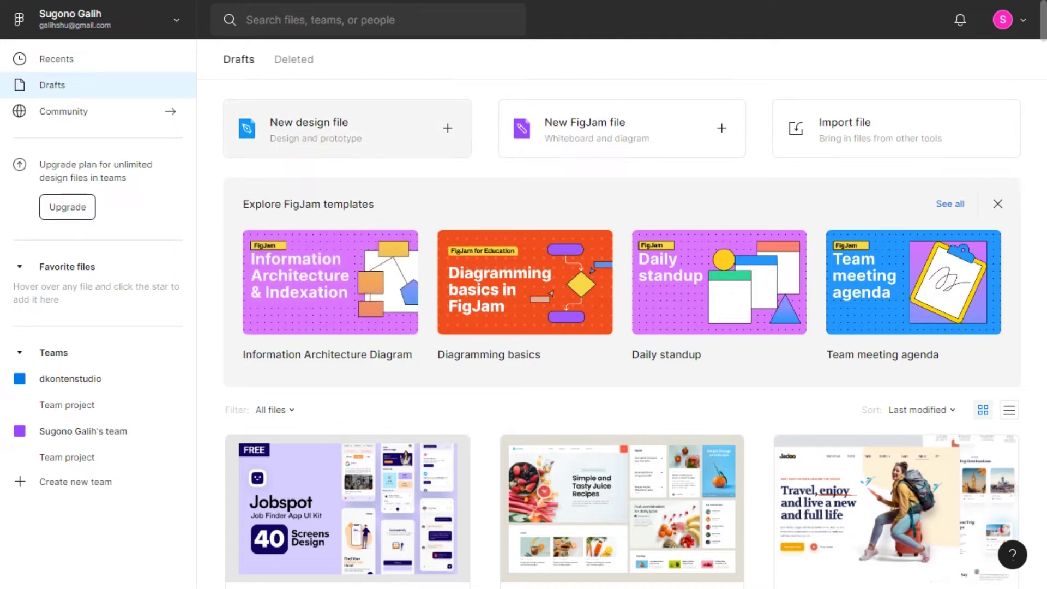
left_click(349, 128)
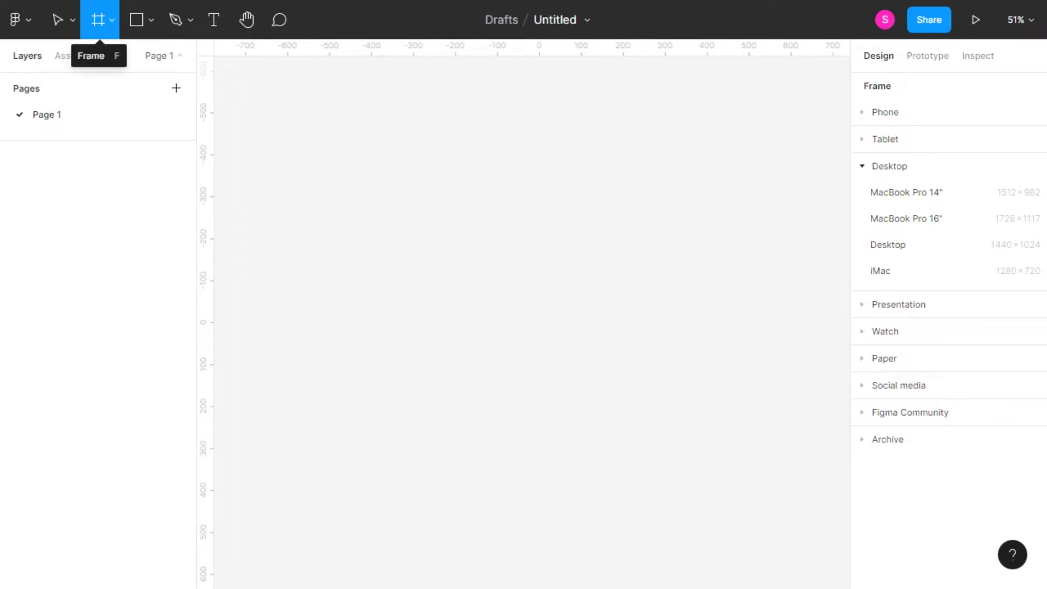
Step: Using the Frame tool, browse the frame presets and add a Desktop 1440×1024 frame
left_click(19, 19)
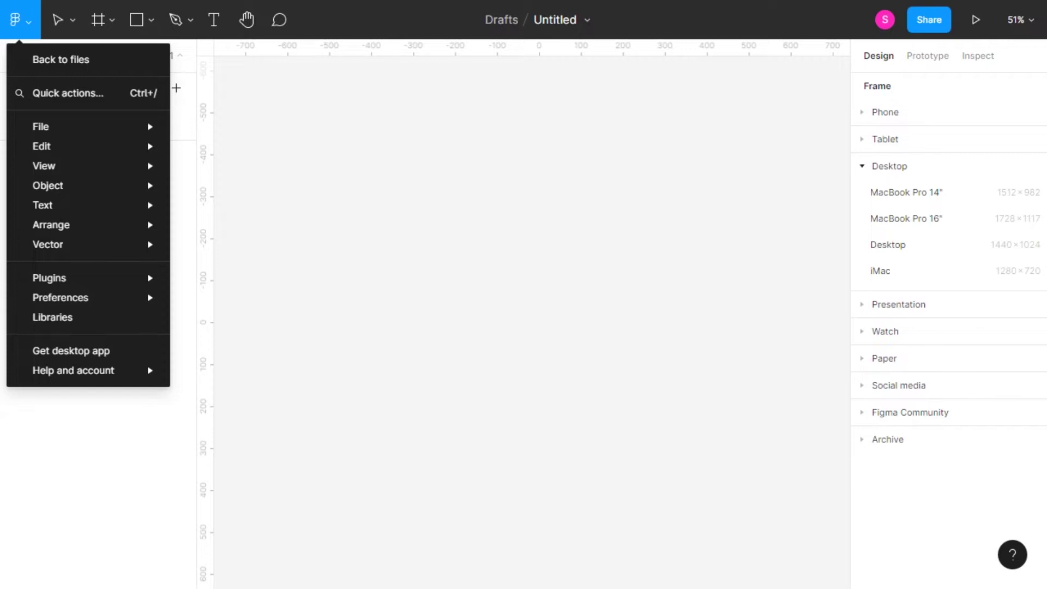
left_click(98, 19)
left_click(93, 58)
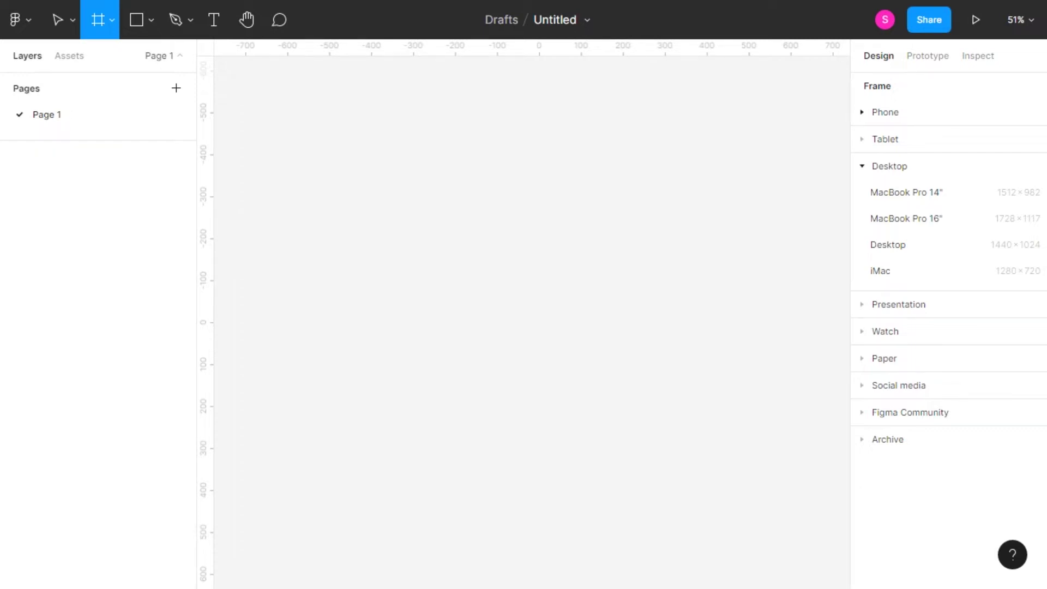
left_click(885, 112)
left_click(885, 140)
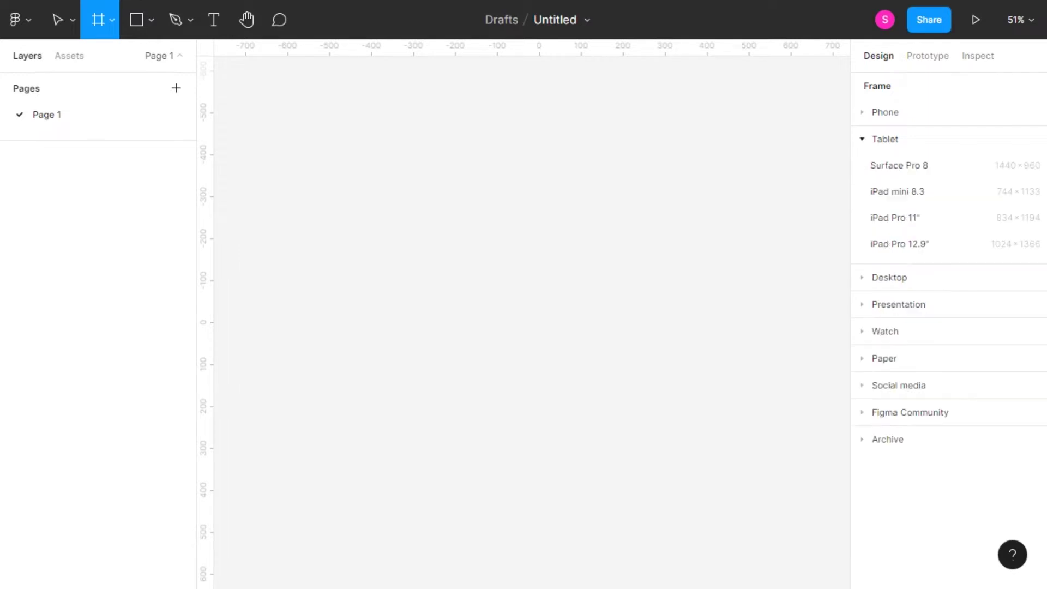
left_click(889, 166)
left_click(898, 193)
left_click(899, 193)
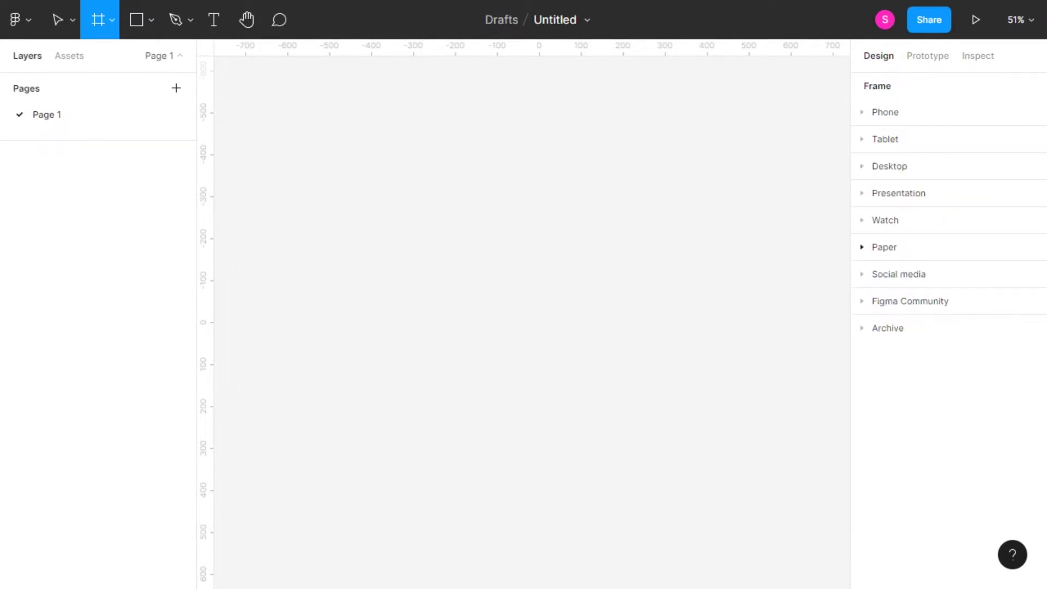
left_click(898, 273)
left_click(889, 166)
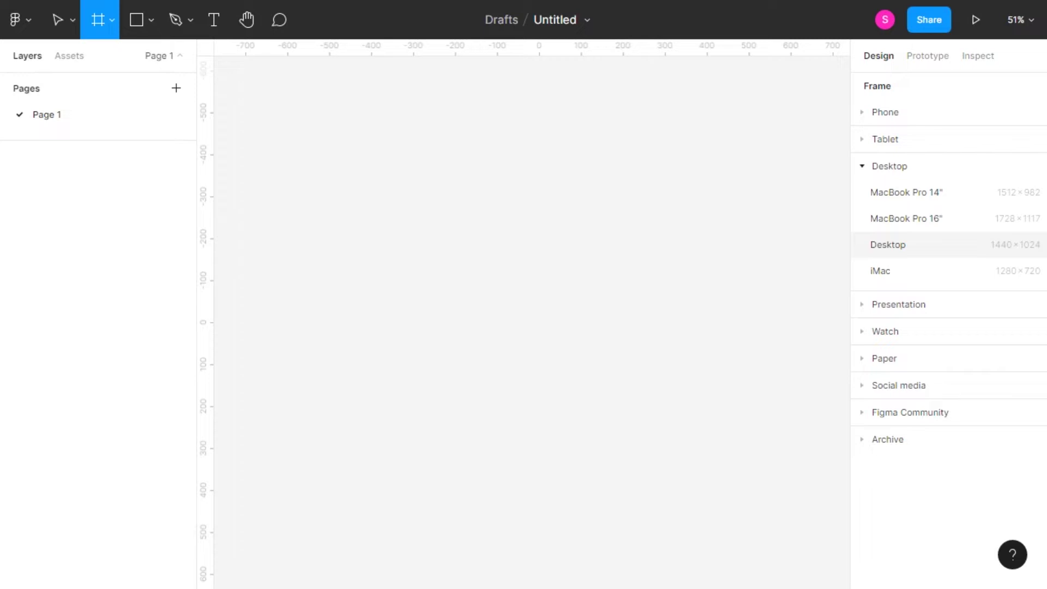
left_click(888, 244)
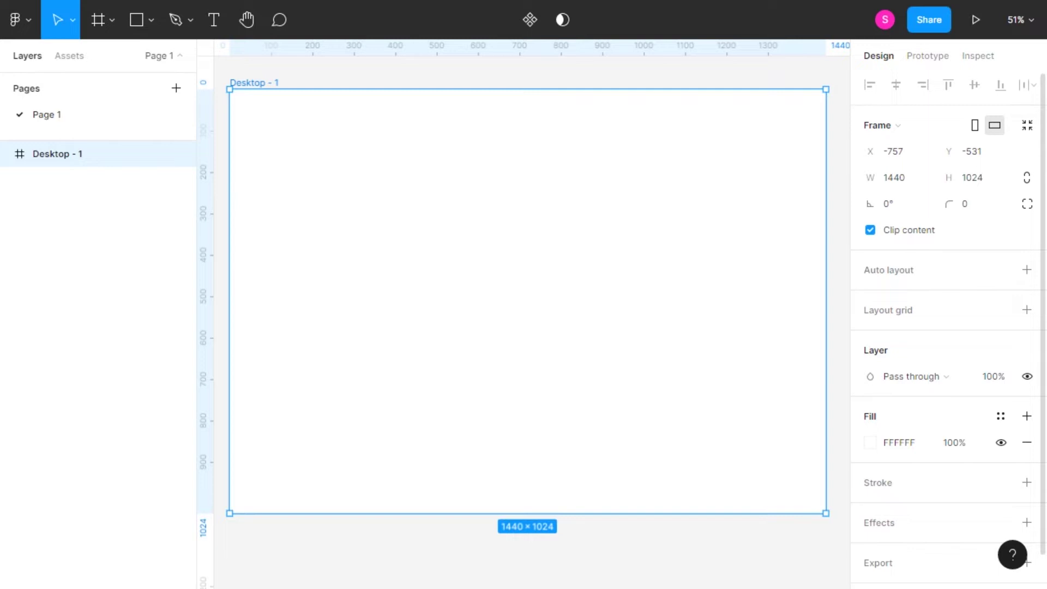
left_click(894, 177)
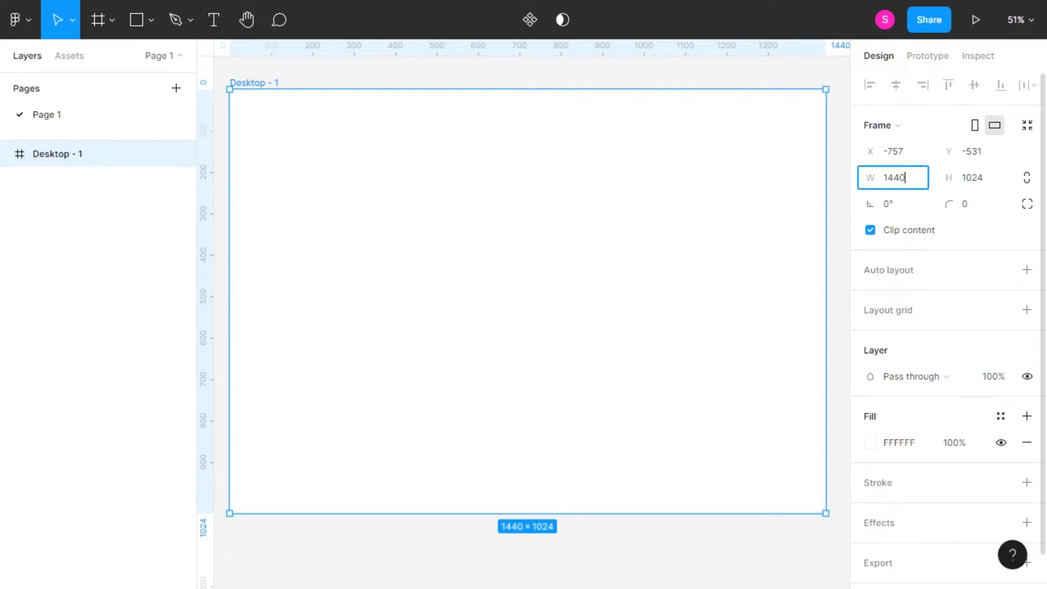
type("550")
key("Return")
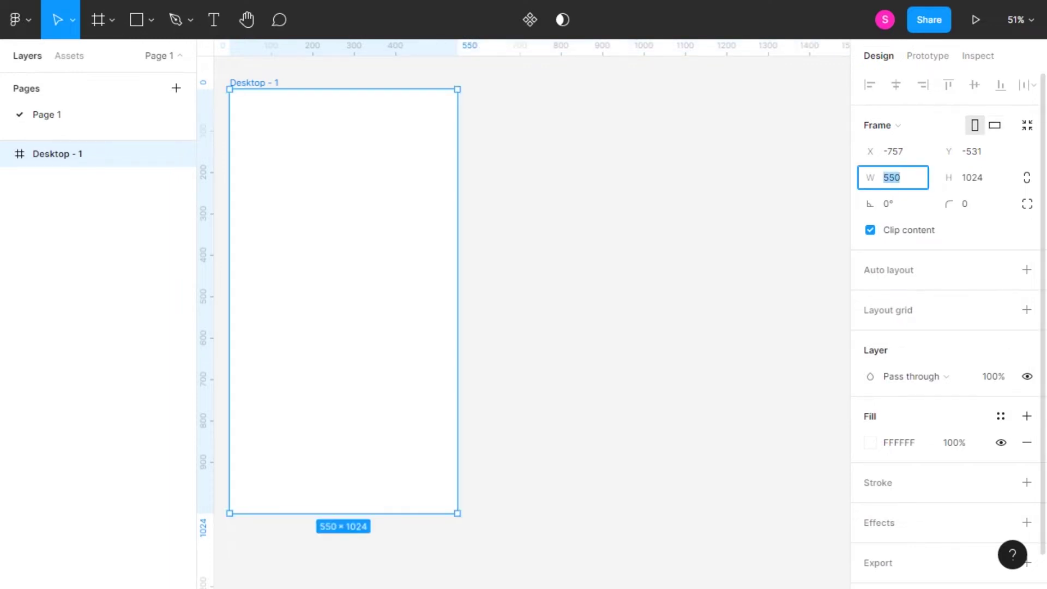
type("1440")
key("Return")
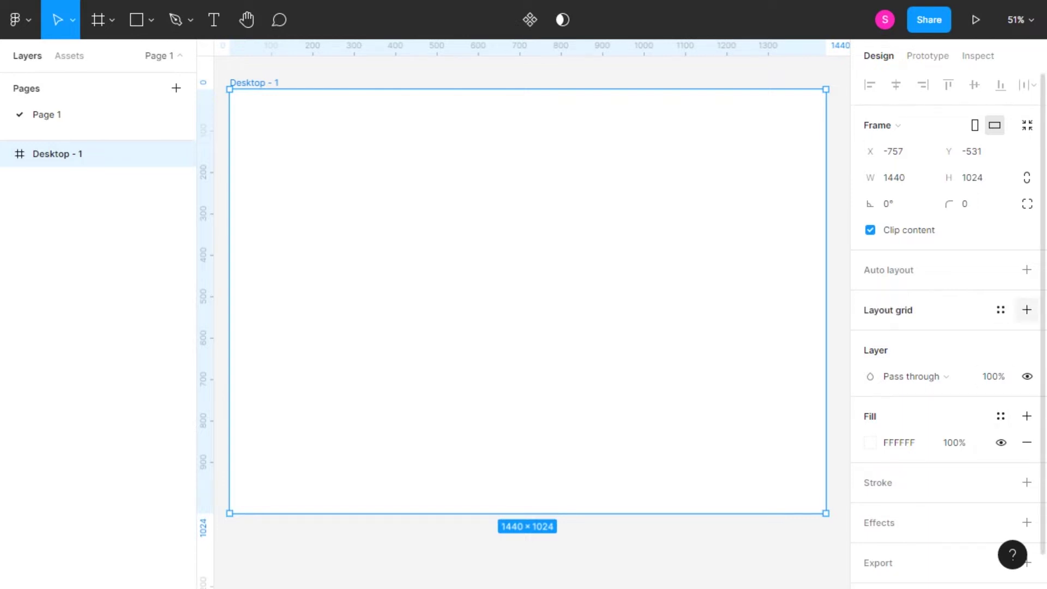
Step: Add a 12-column layout grid with a 120 margin to the Desktop - 1 frame
left_click(1026, 309)
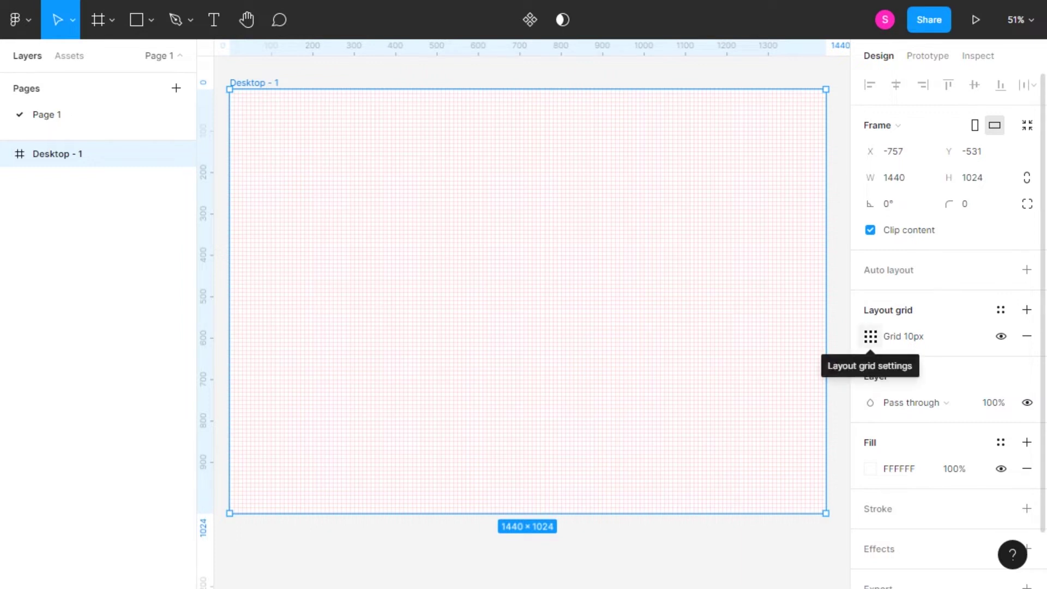
left_click(870, 336)
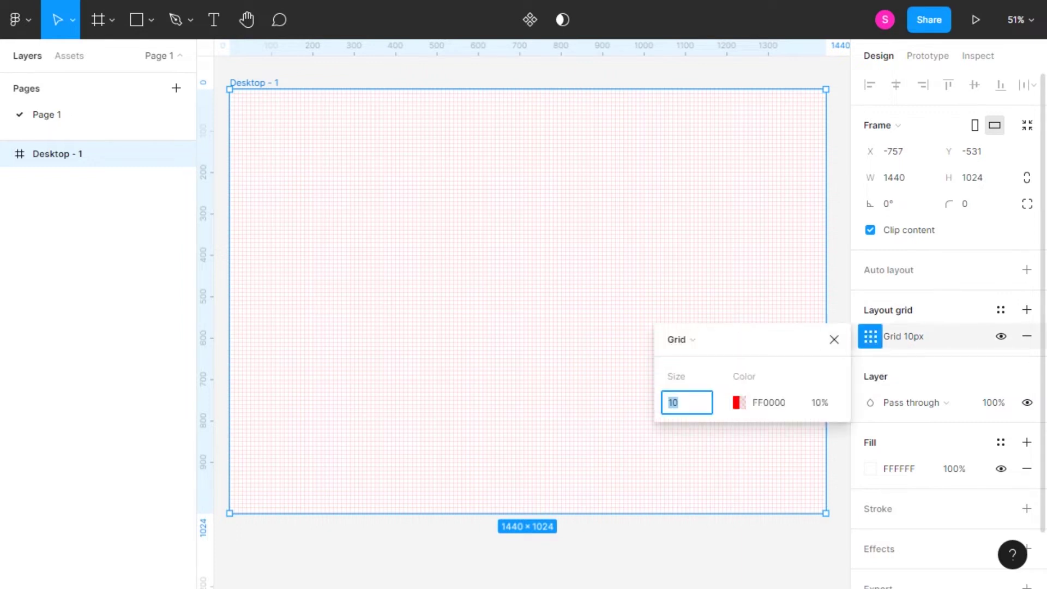
left_click(699, 339)
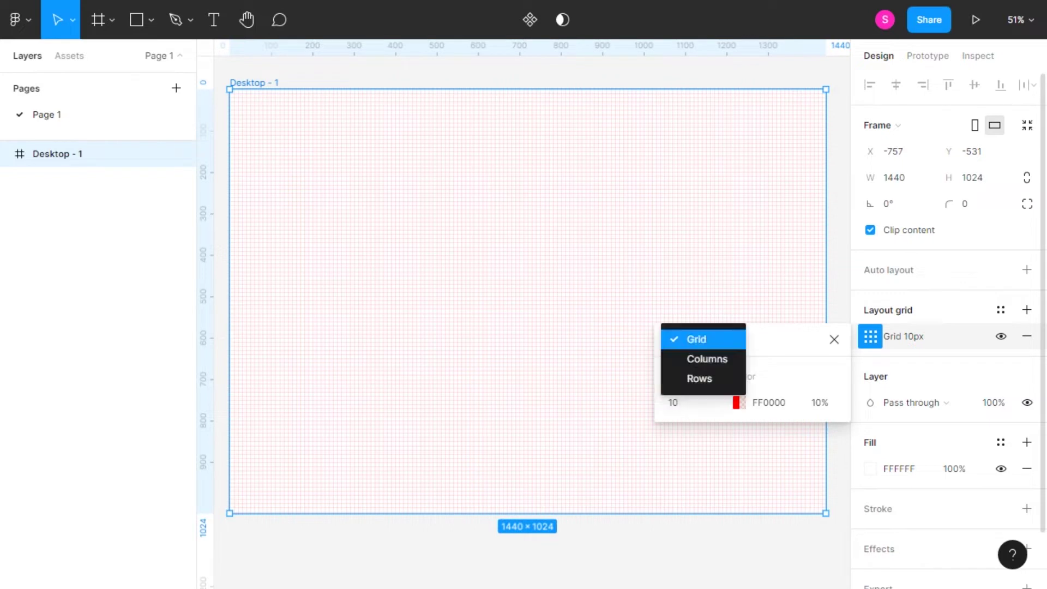
left_click(707, 359)
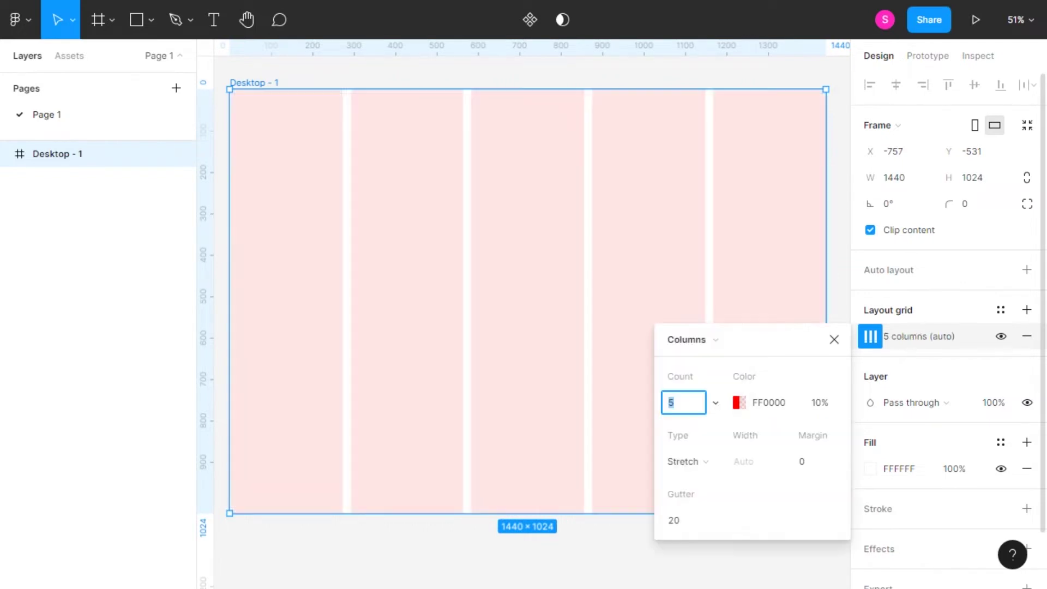
type("12")
key("Tab")
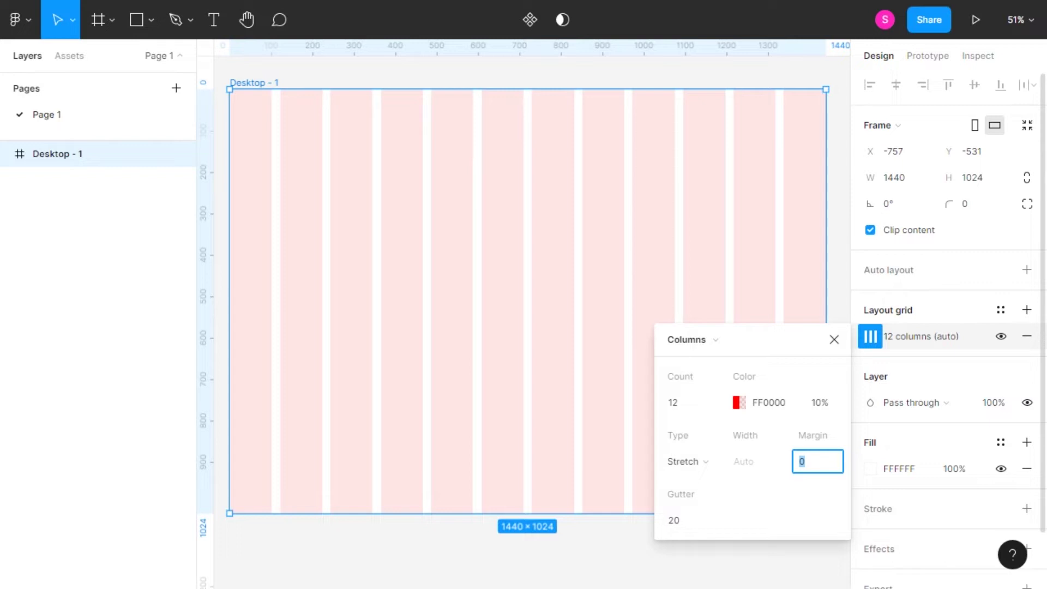
type("120")
key("Return")
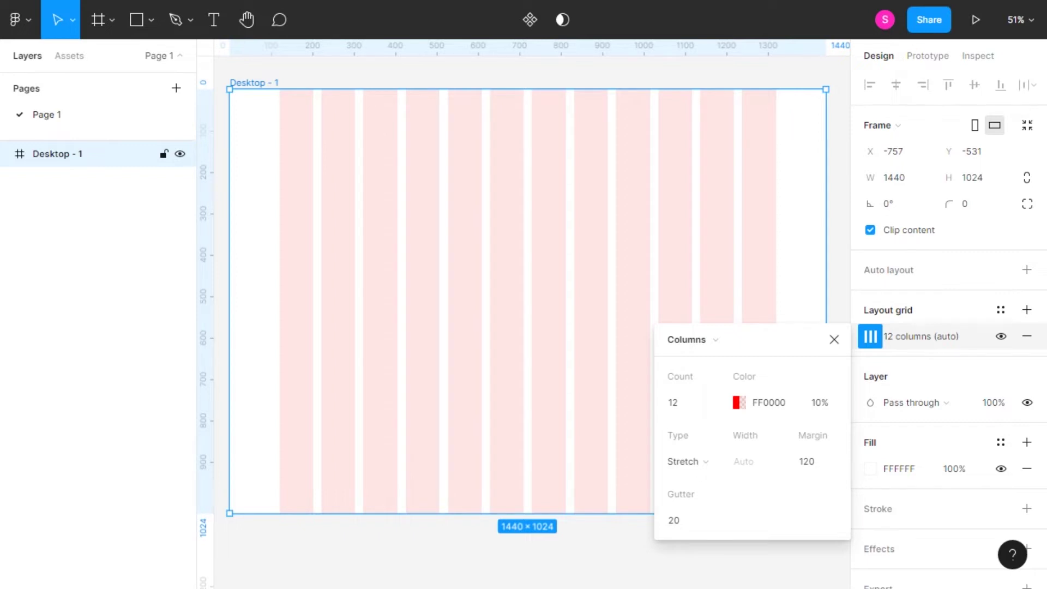
key("Escape")
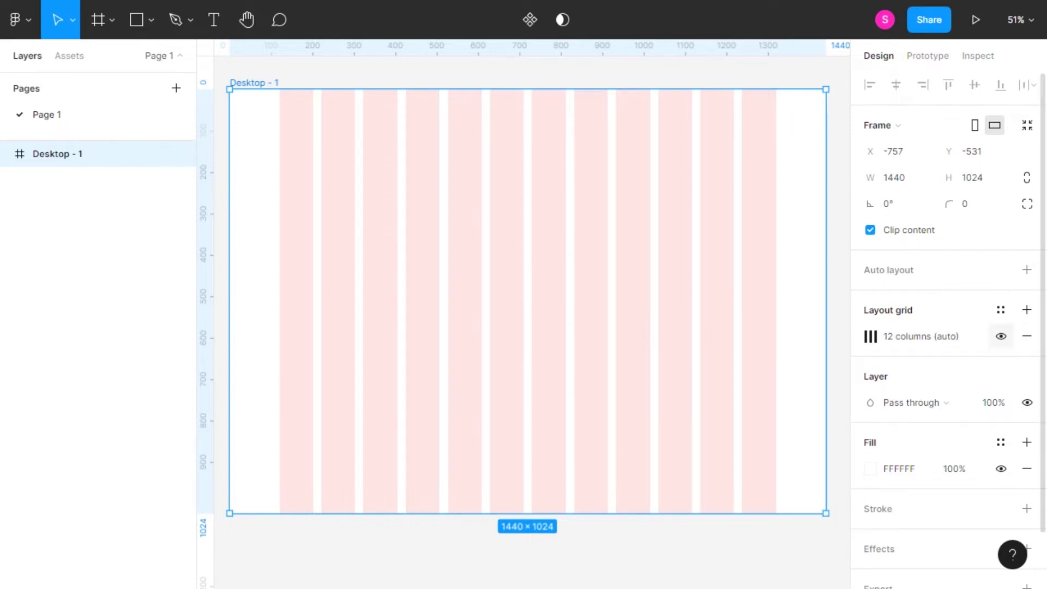
Step: Toggle the column grid's visibility, then remove it and bring up the frame's fill colour
left_click(1001, 336)
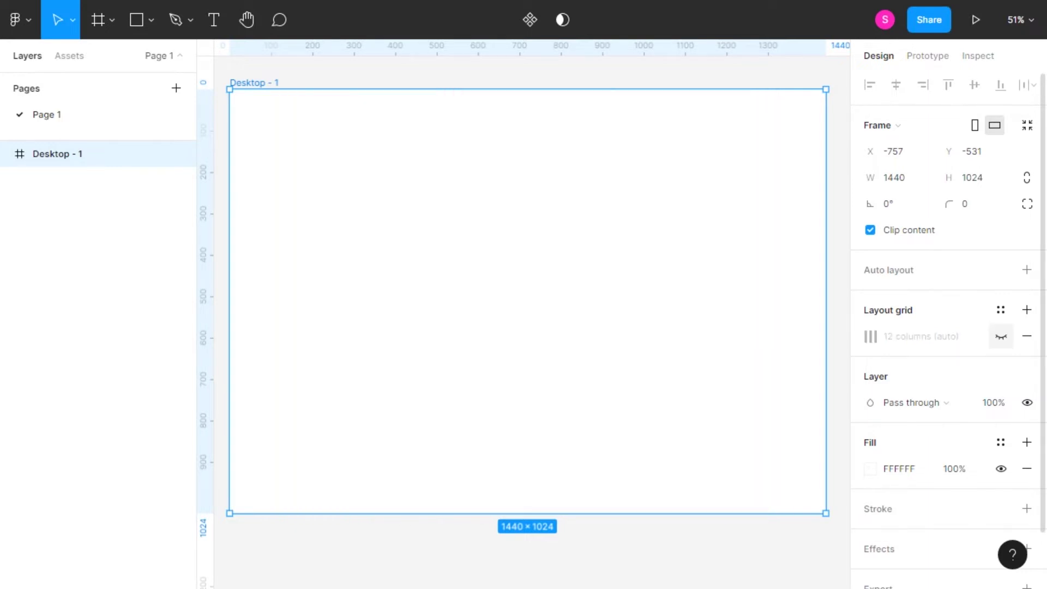
left_click(1001, 336)
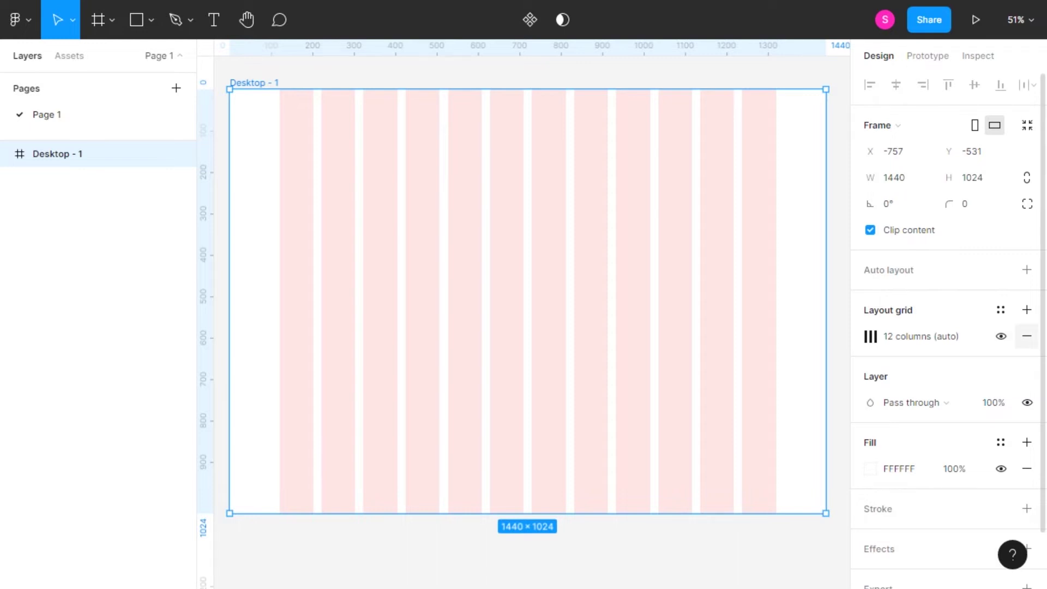
left_click(1026, 336)
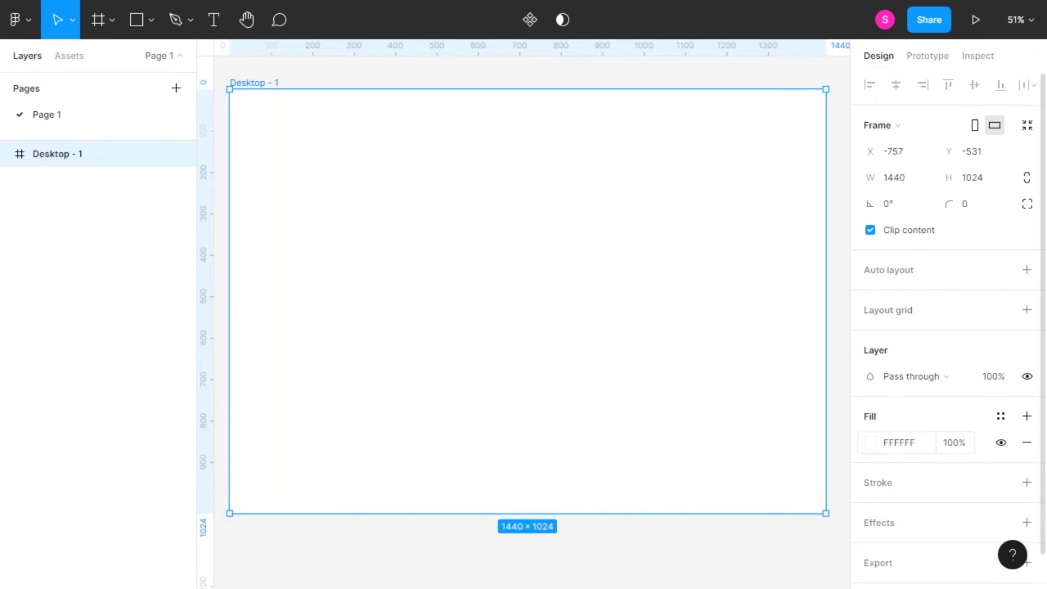
left_click(870, 442)
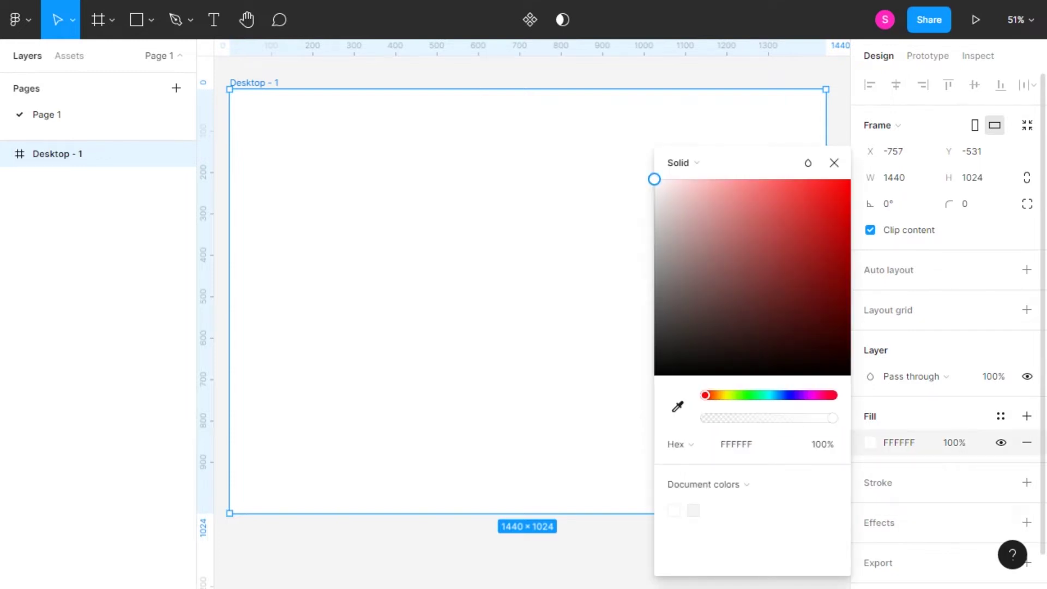
Step: Tint the frame fill toward pink, then add Page 2 holding a MacBook Pro 14" frame
left_click_drag(655, 179, 685, 182)
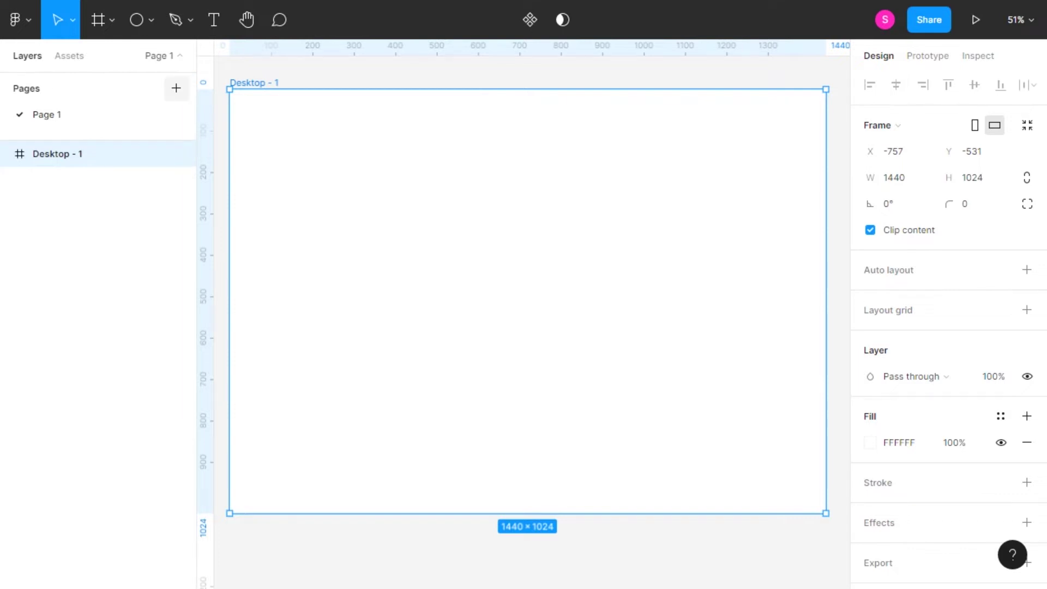
left_click(176, 88)
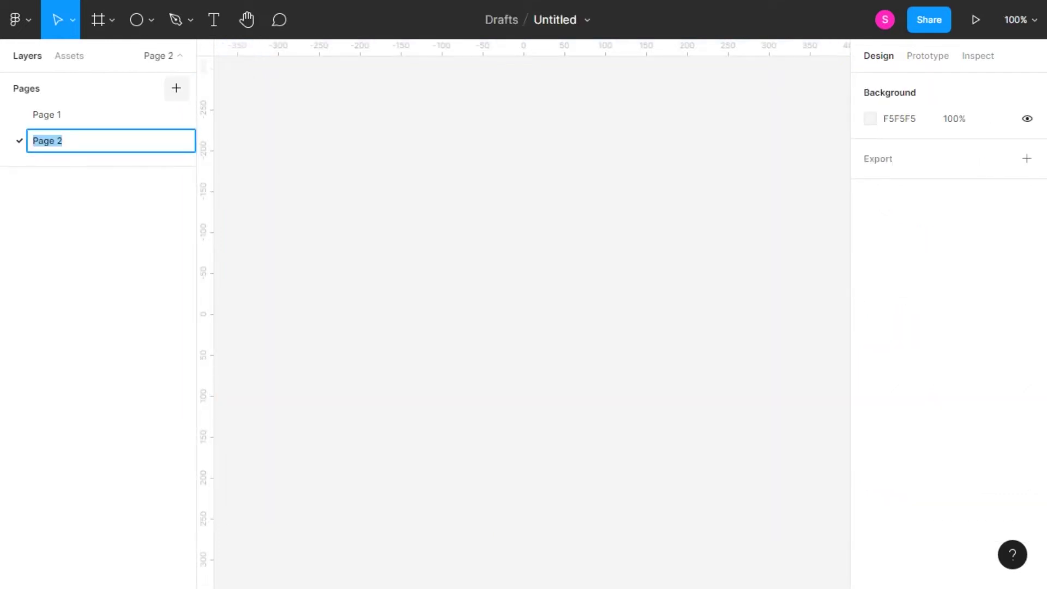
left_click(112, 19)
left_click(90, 59)
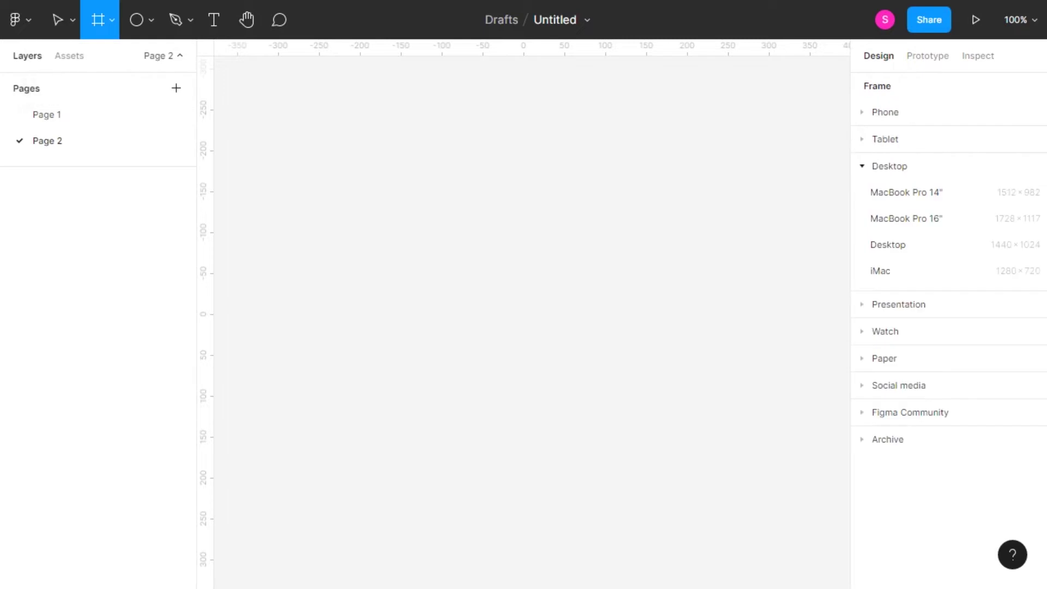
left_click(907, 191)
Step: Return to Page 1 and delete Page 2
left_click(46, 114)
right_click(47, 140)
left_click(86, 187)
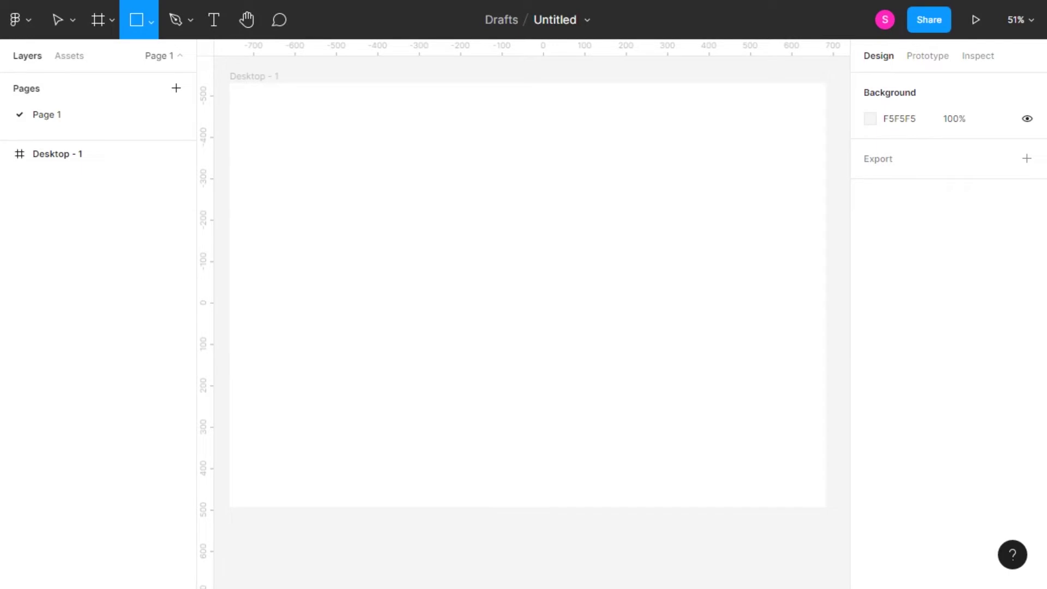
left_click(151, 21)
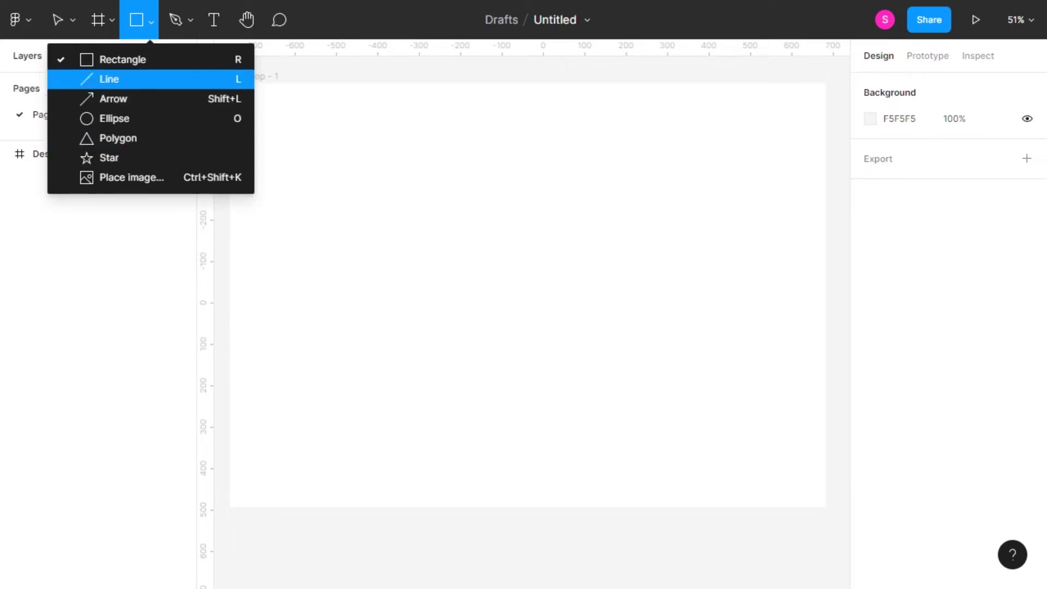
Step: Draw a rectangle near the frame's top-left and make it a 350 × 350 square
left_click(123, 60)
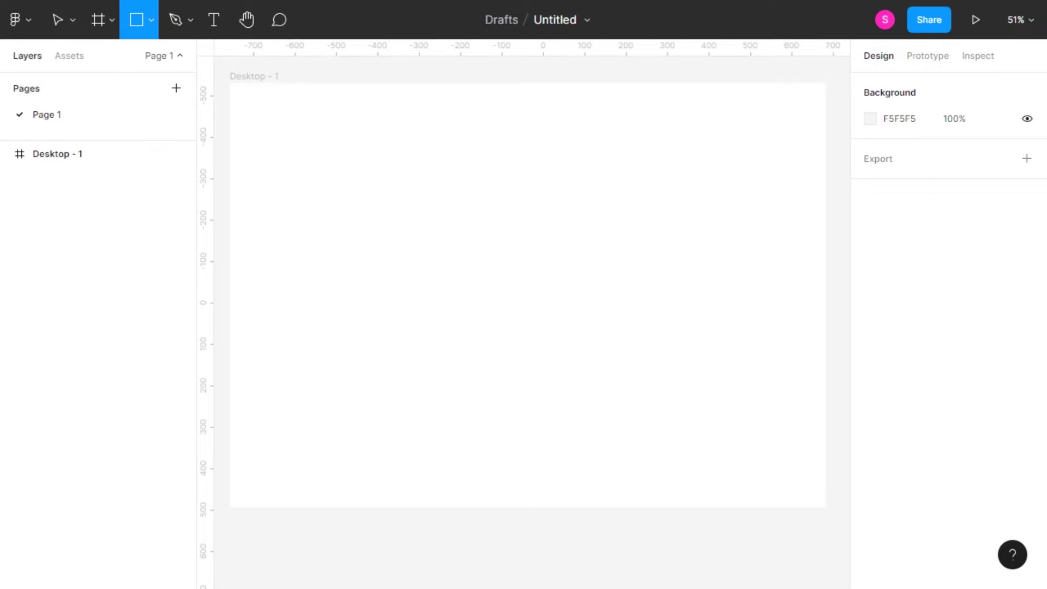
left_click_drag(299, 133, 428, 262)
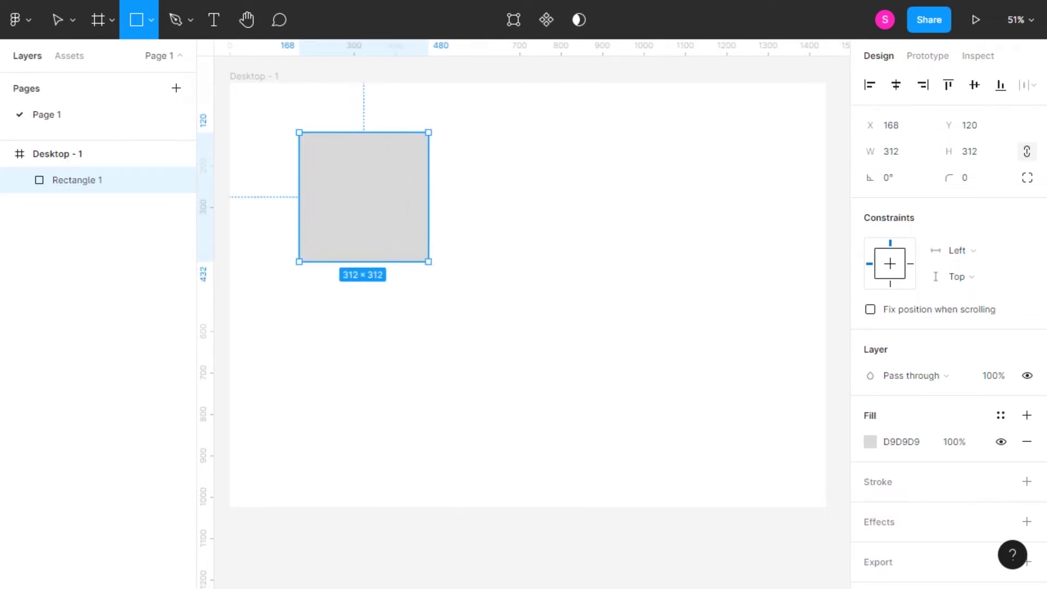
left_click(895, 151)
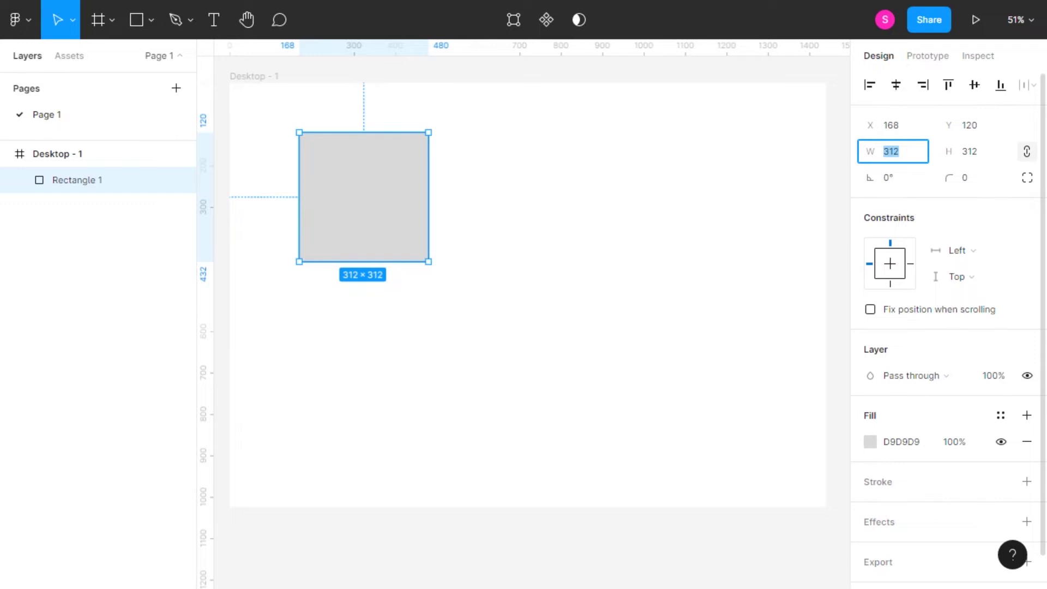
type("350")
key("Return")
Step: Fill the square light blue 72BBFF
scroll(960, 245, "down", 1)
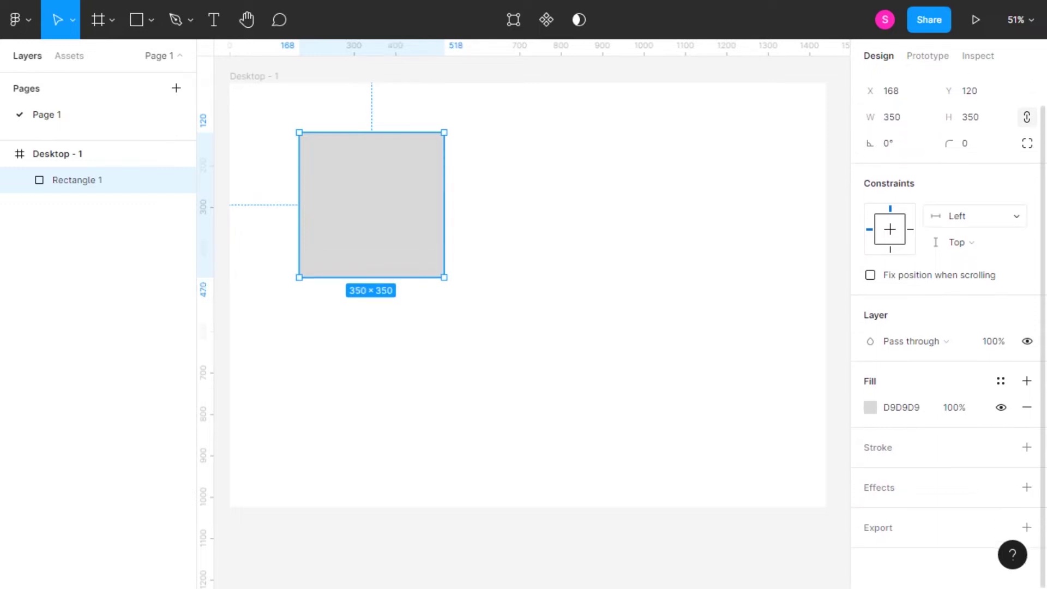
left_click(871, 408)
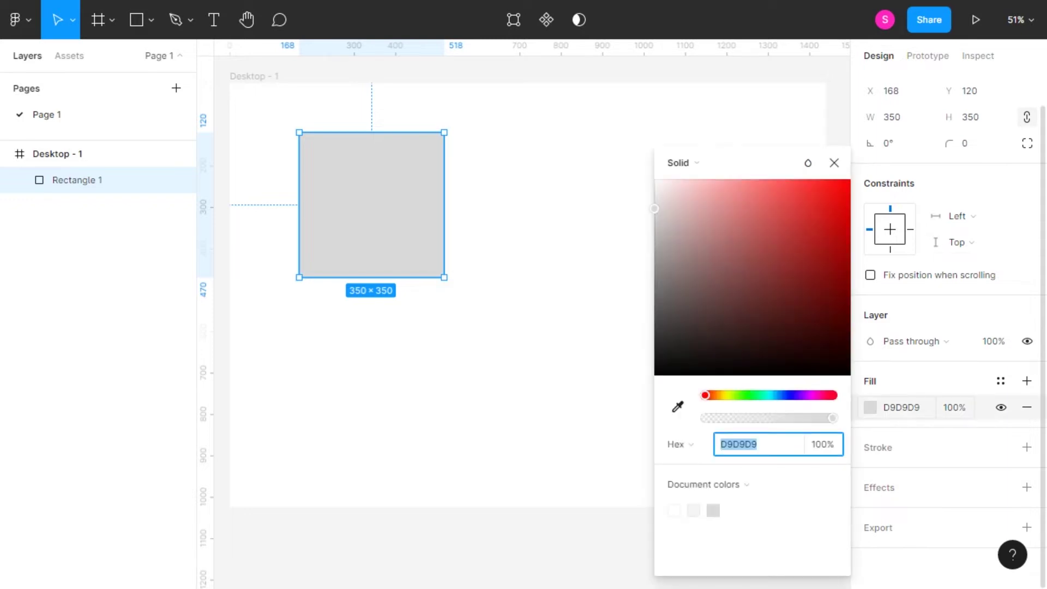
left_click(778, 395)
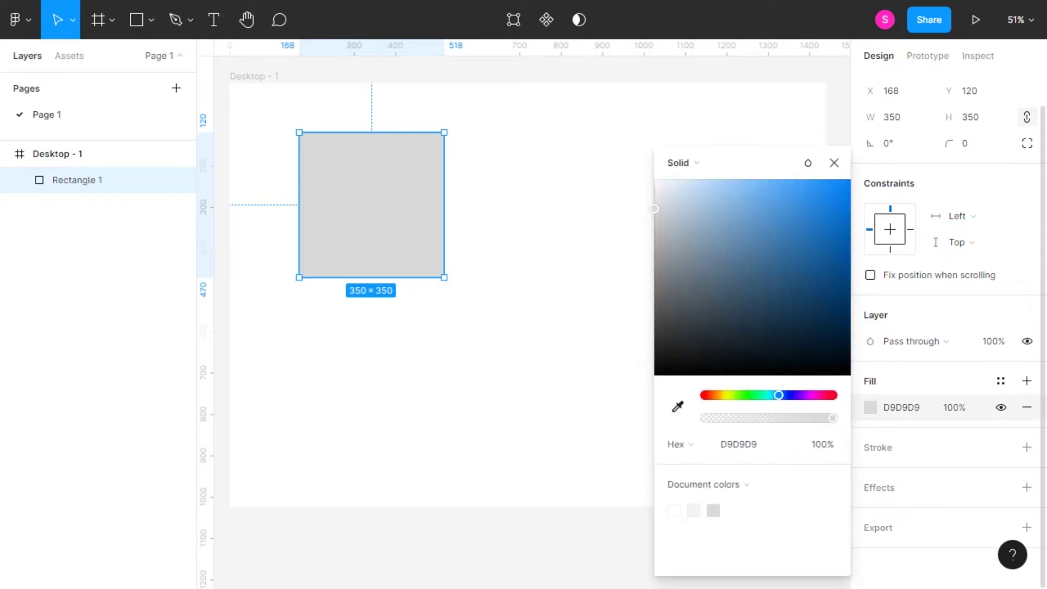
left_click_drag(724, 187, 763, 178)
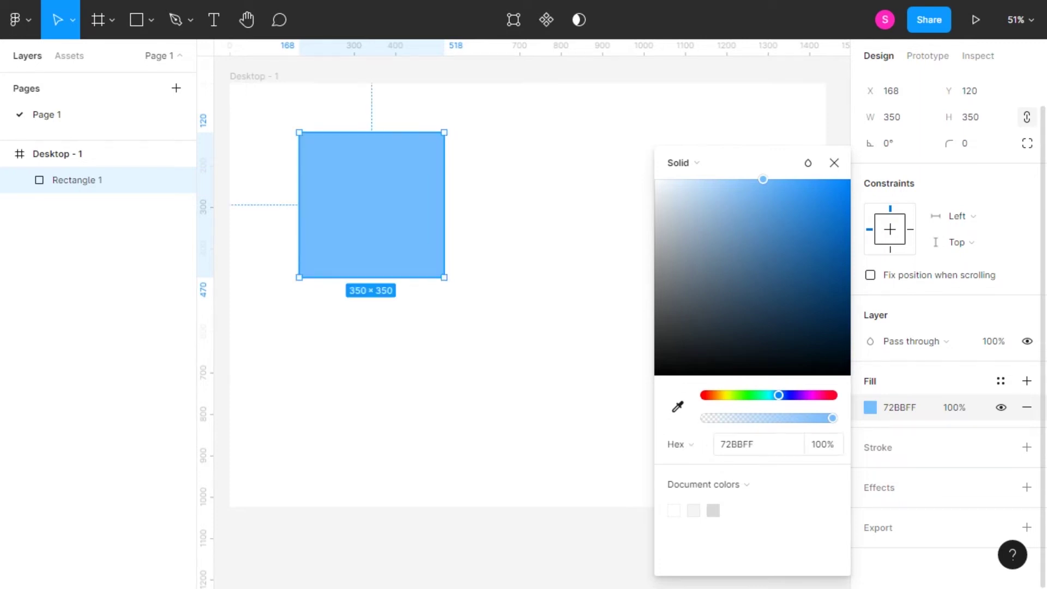
left_click(833, 162)
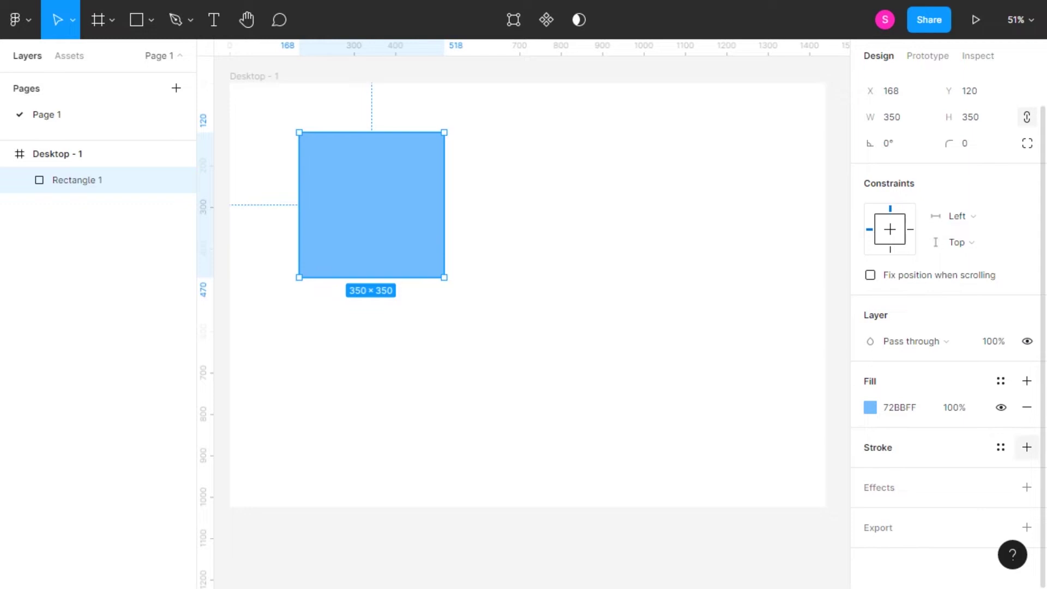
left_click(1026, 447)
scroll(1026, 447, "down", 1)
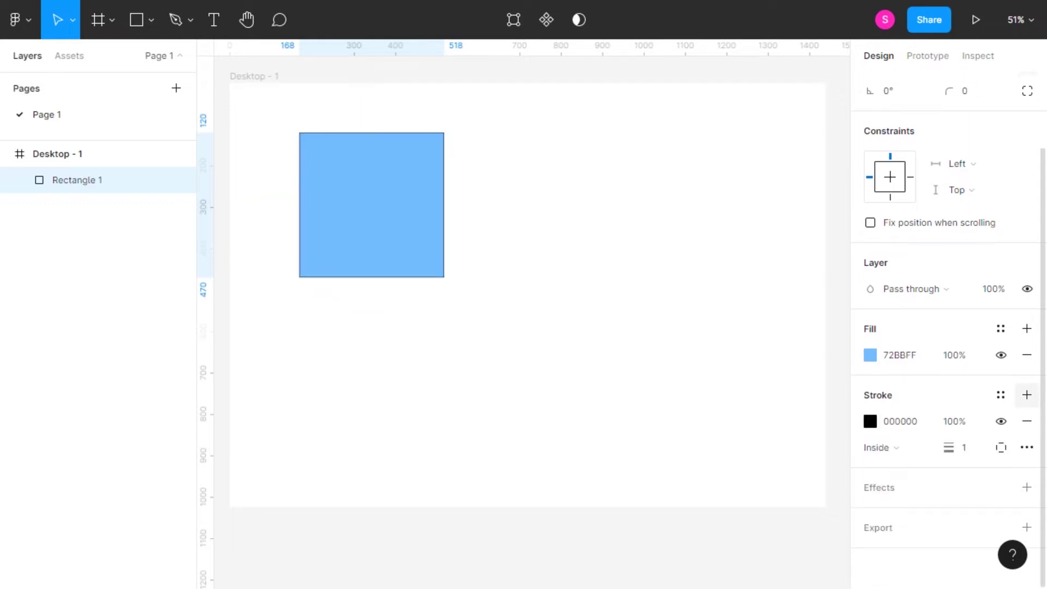
left_click(963, 448)
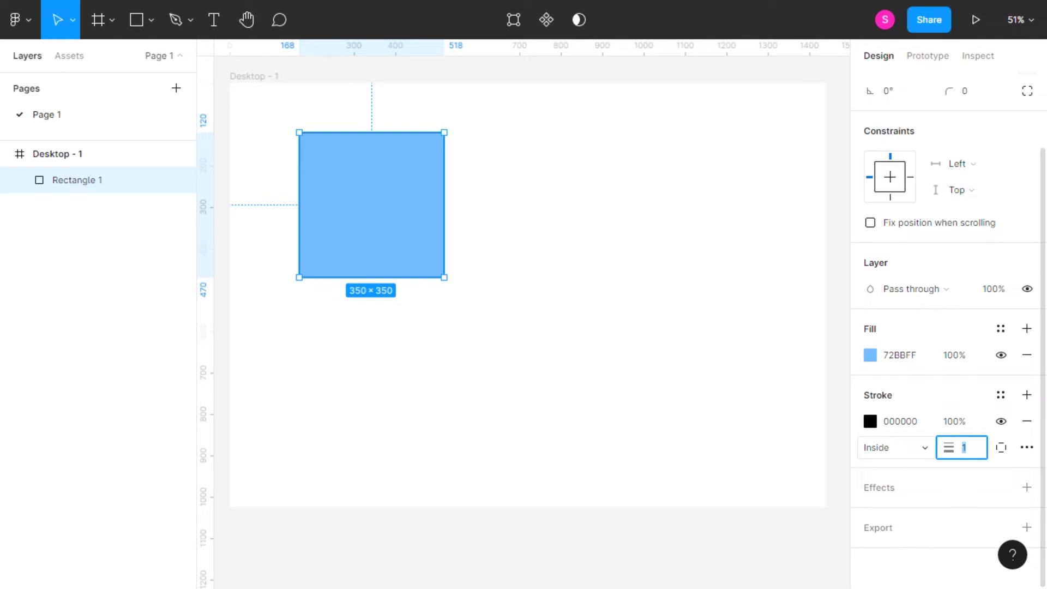
type("10")
key("Return")
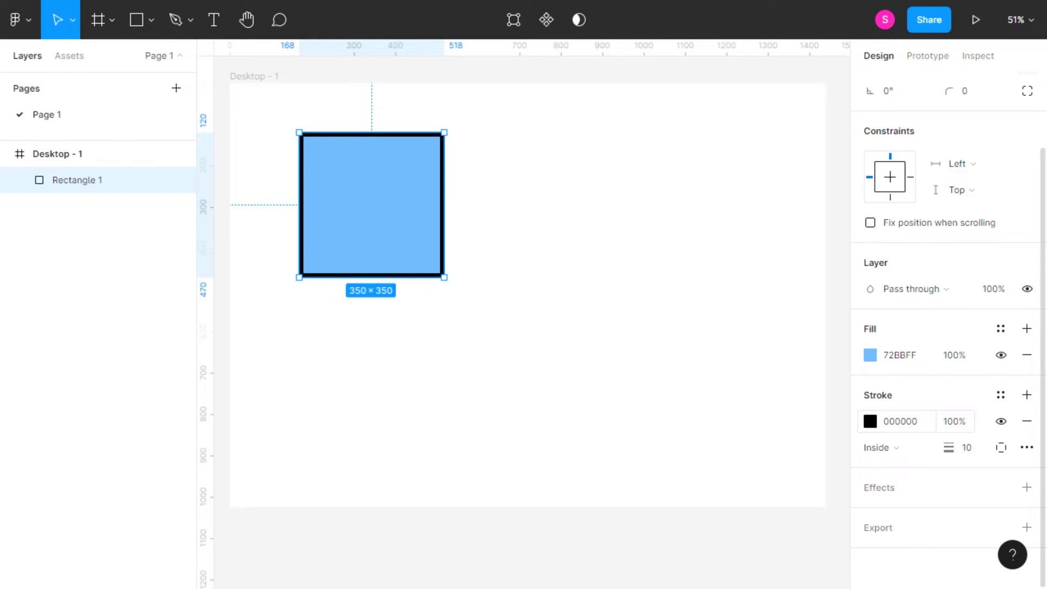
left_click(870, 421)
left_click_drag(799, 205, 832, 180)
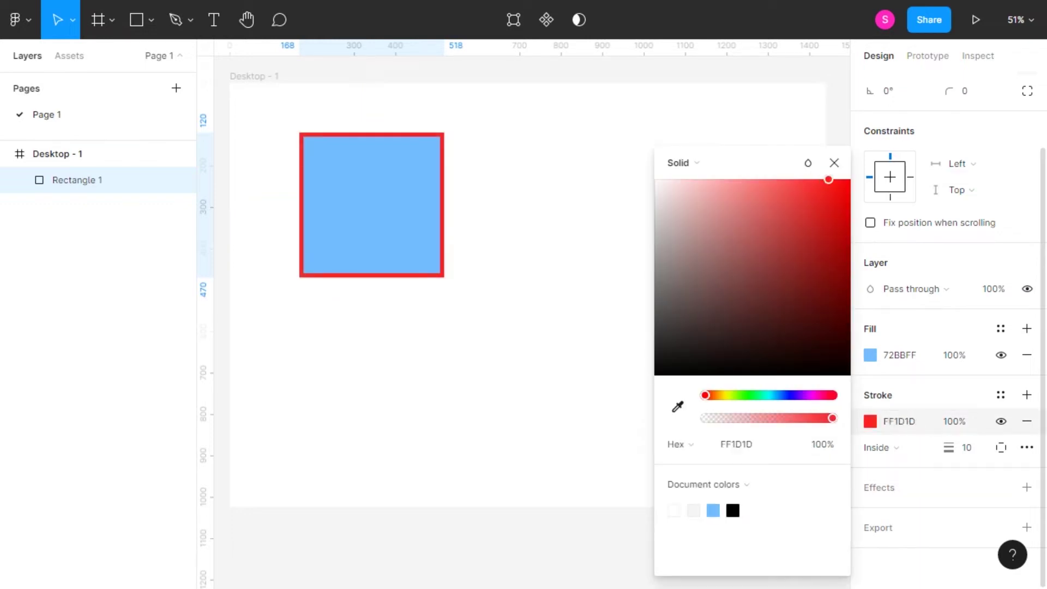
left_click(835, 163)
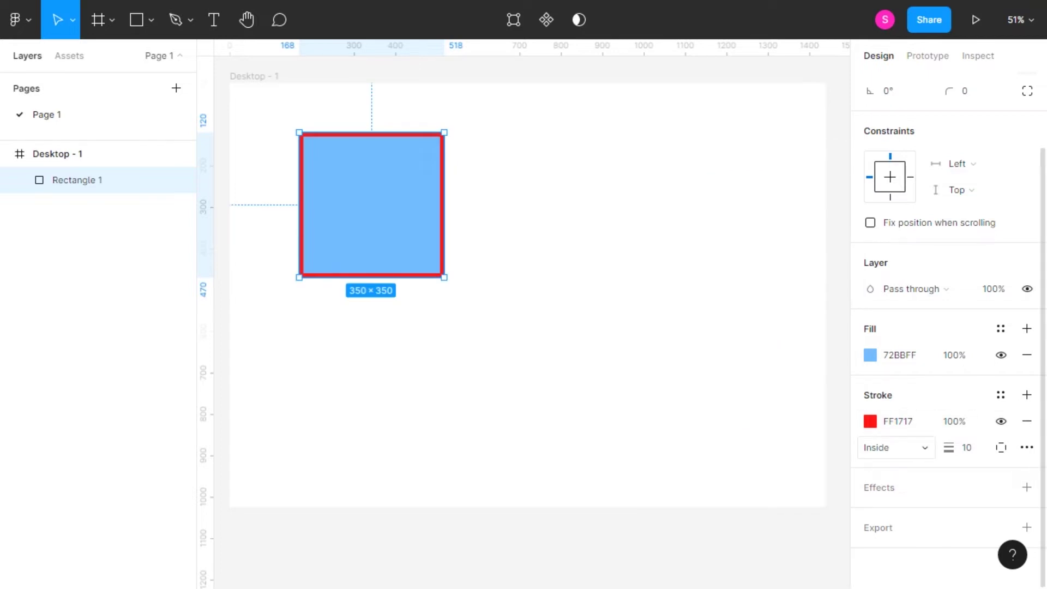
left_click(894, 447)
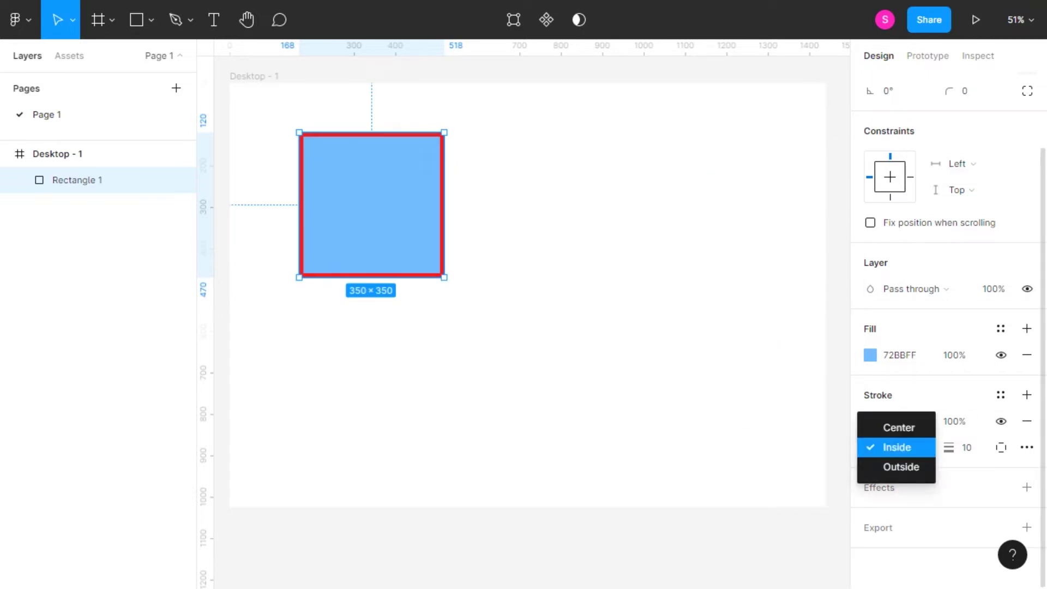
left_click(899, 427)
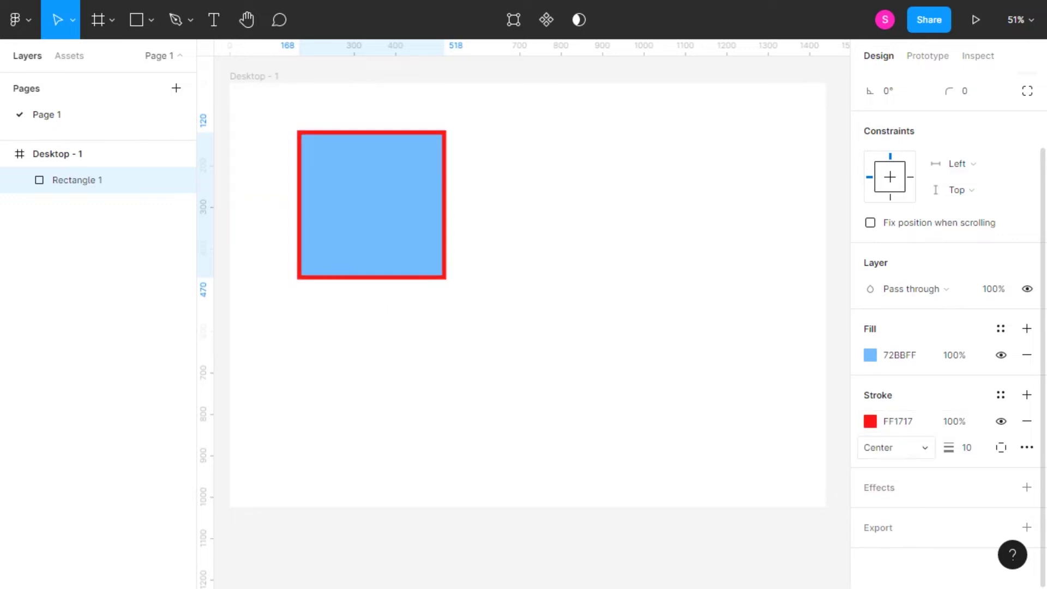
left_click(881, 447)
left_click(897, 466)
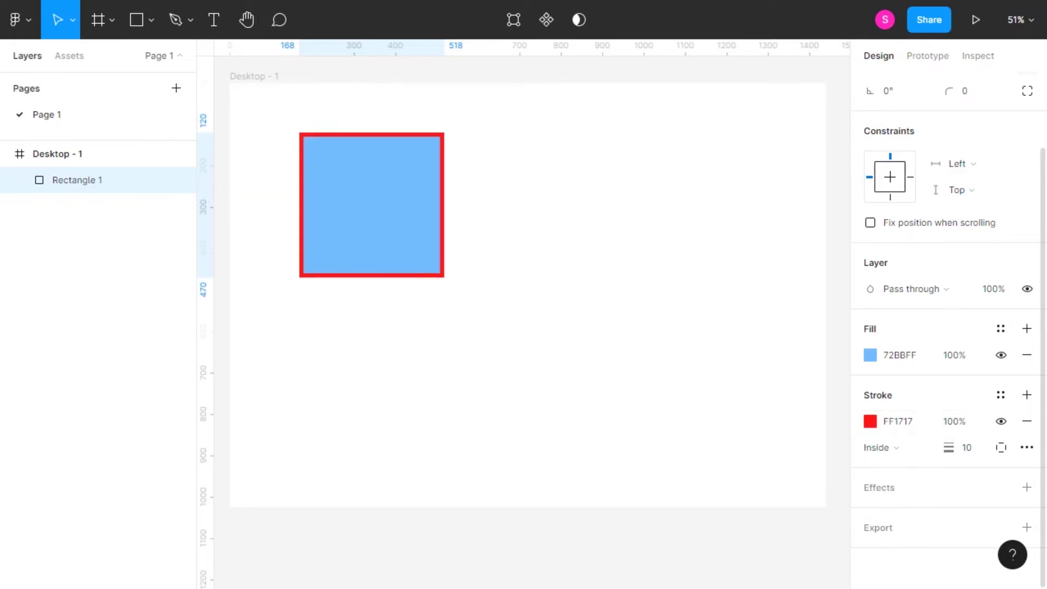
left_click(897, 447)
left_click(900, 467)
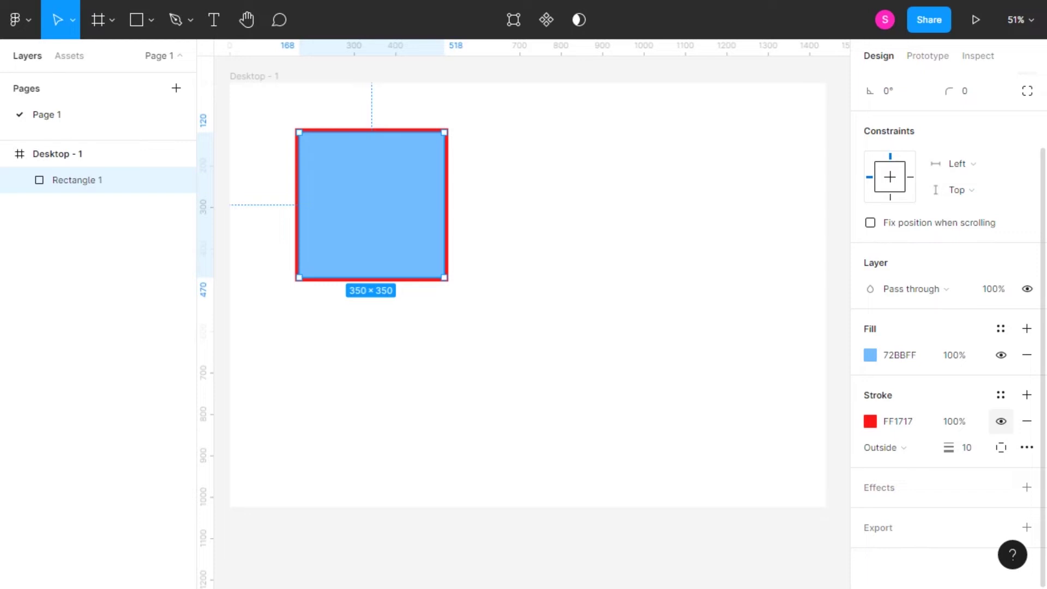
left_click(1001, 421)
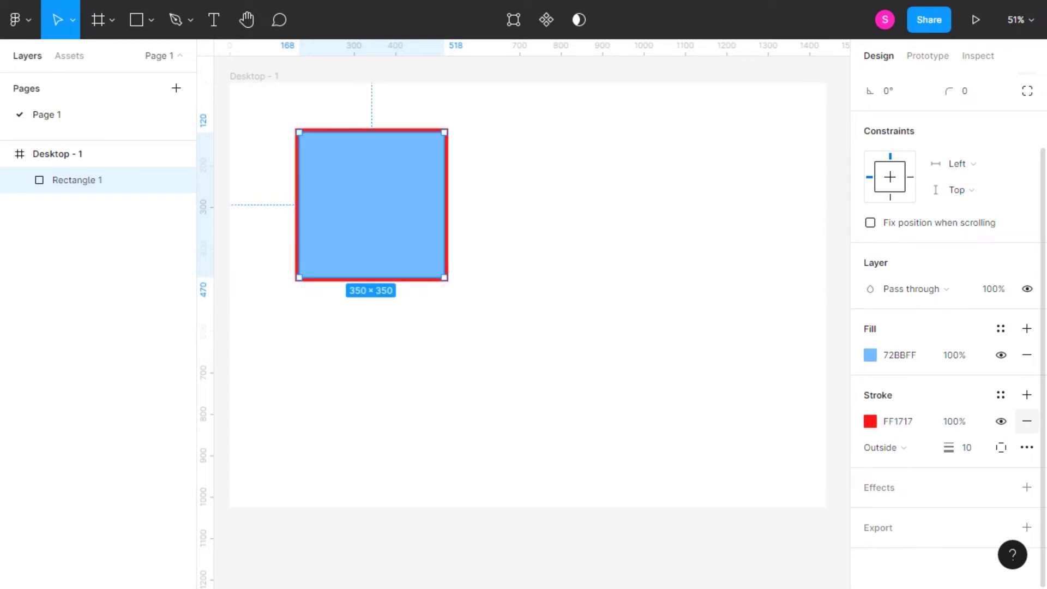
left_click(1027, 421)
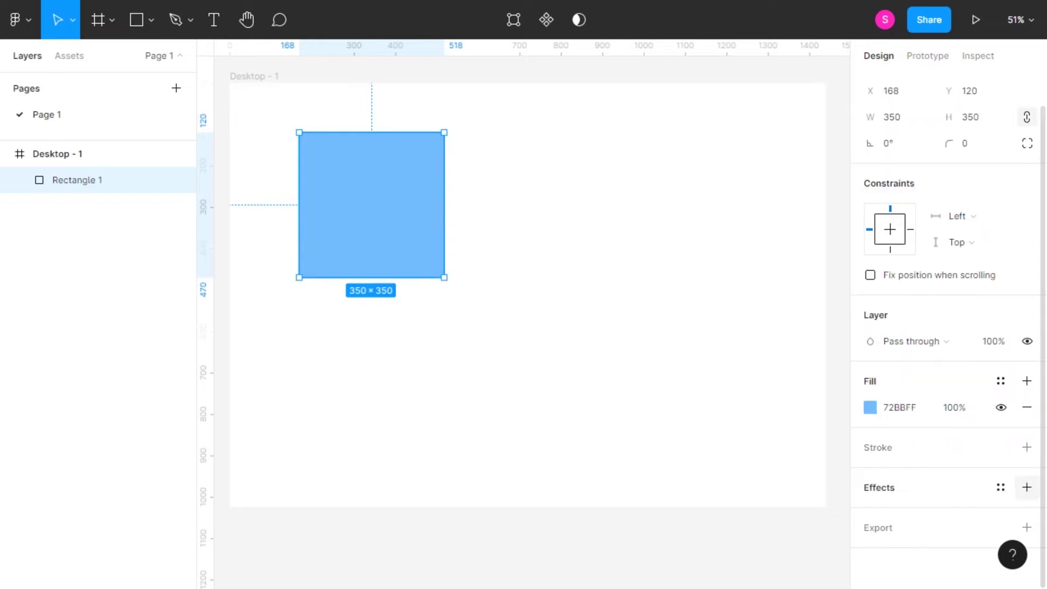
left_click(1027, 487)
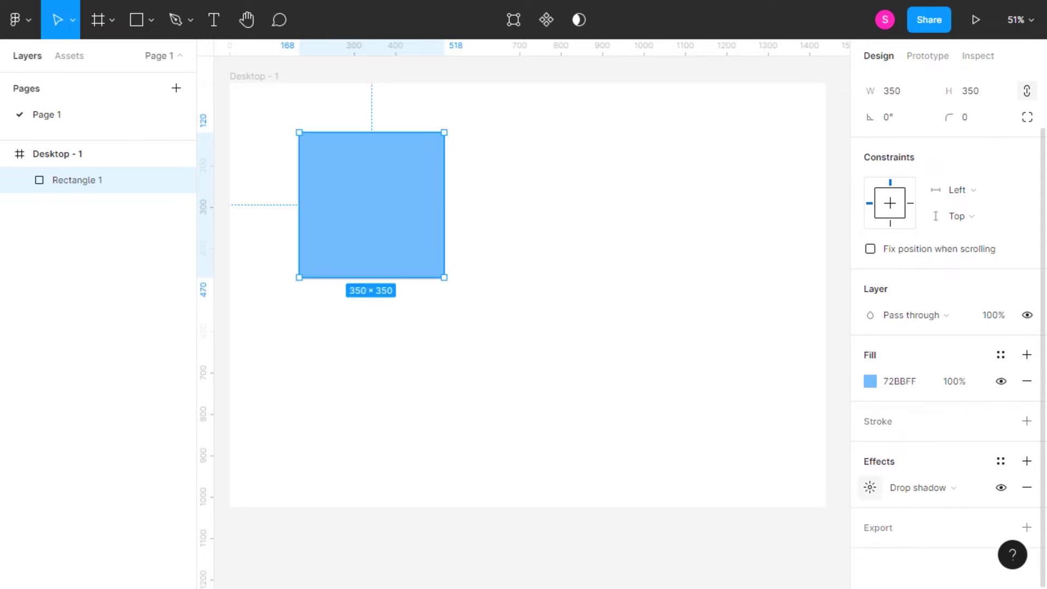
left_click(870, 486)
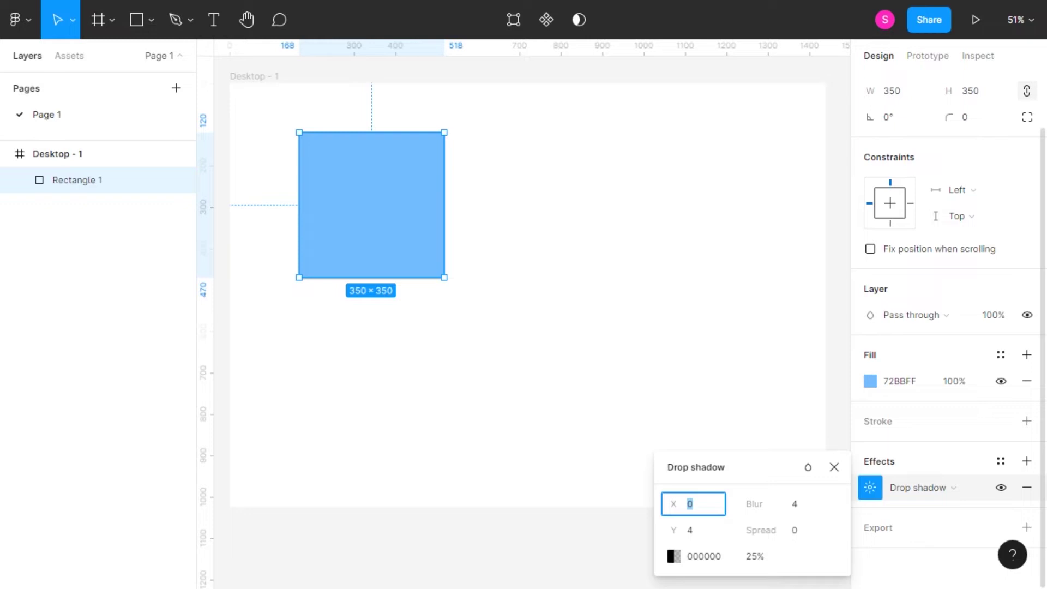
type("30")
key("Return")
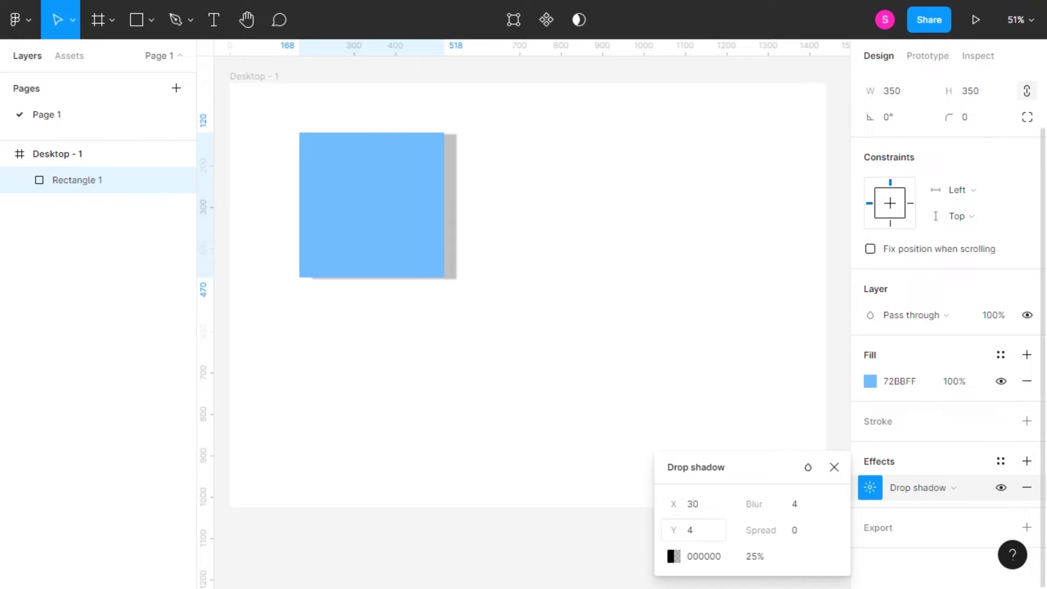
key("Tab")
type("40")
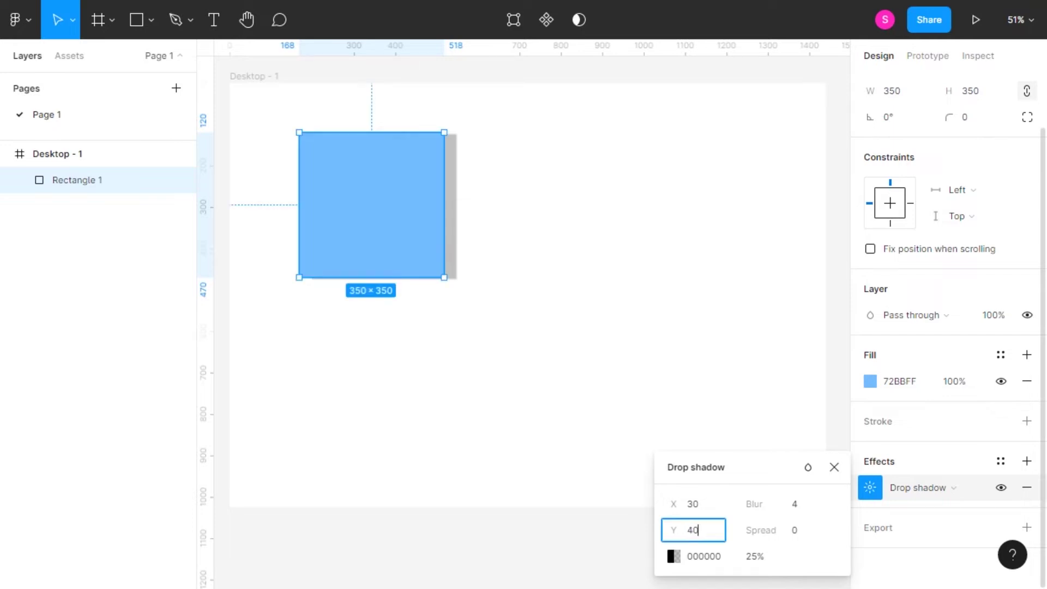
key("Return")
key("Tab")
type("10")
key("Return")
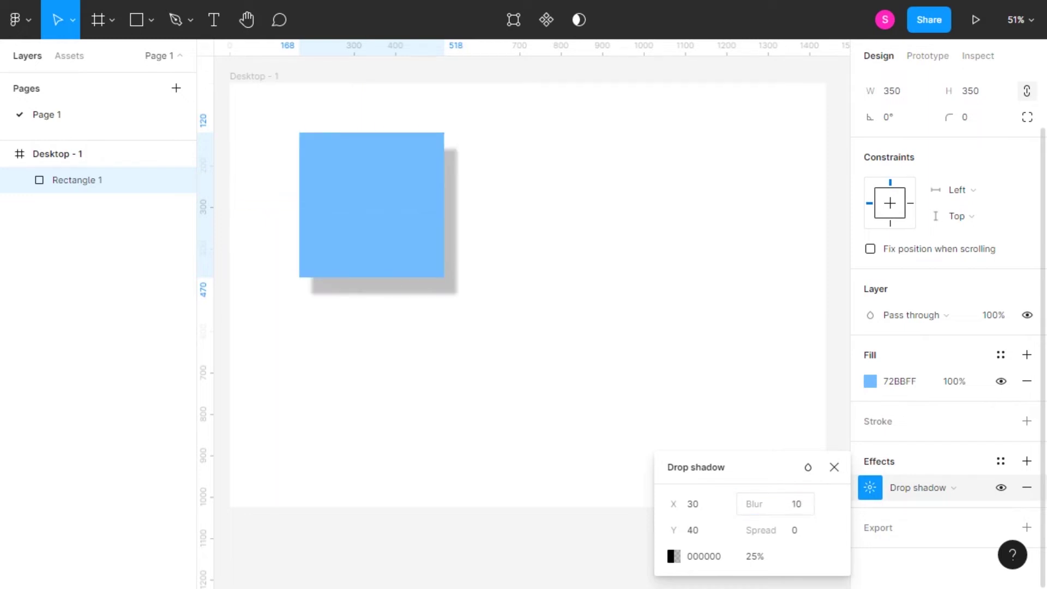
type("30")
key("Return")
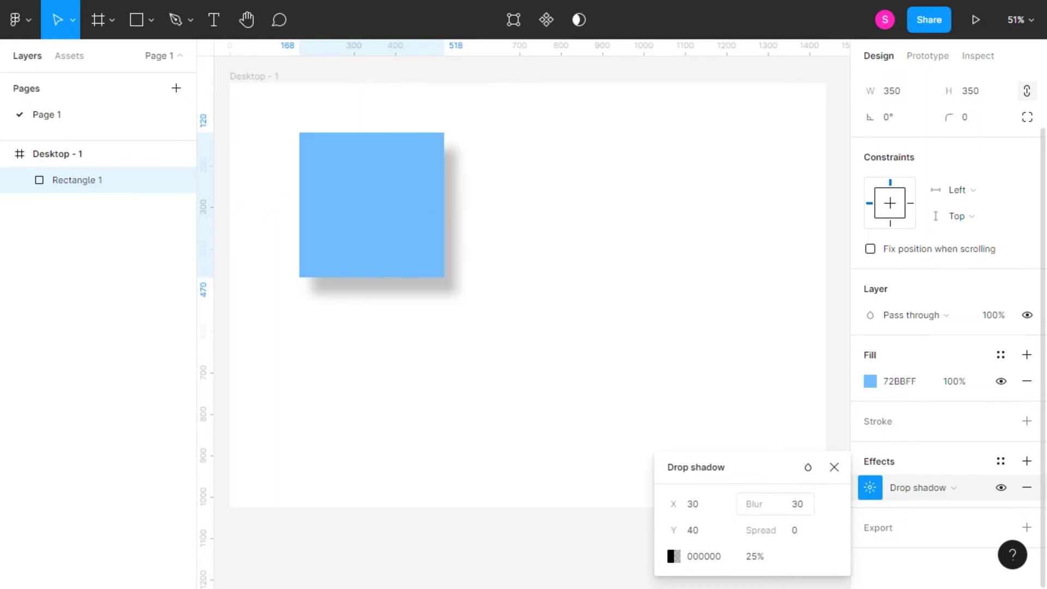
key("Escape")
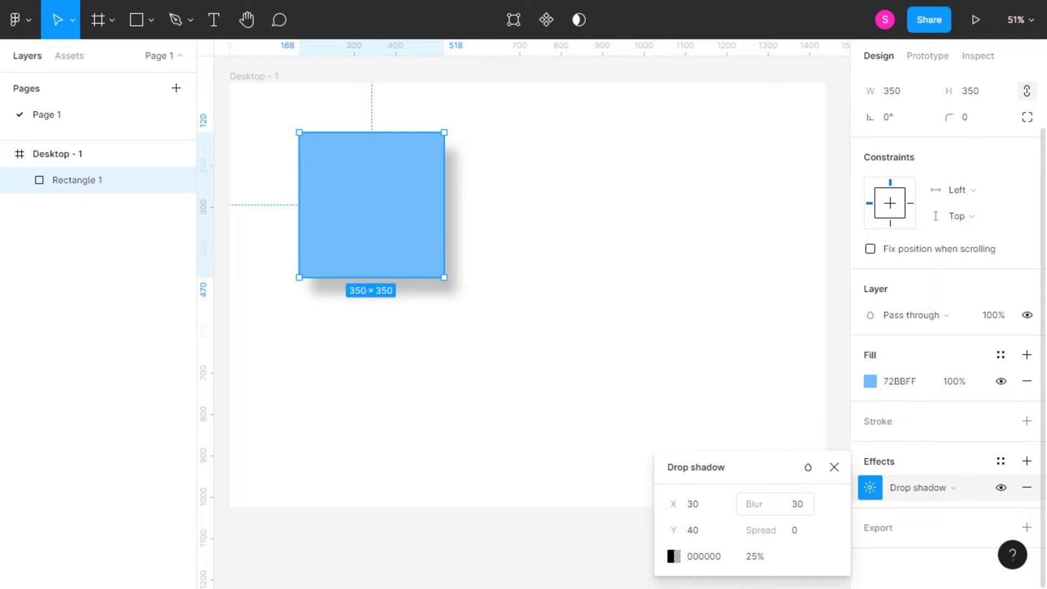
left_click(774, 530)
type("50")
key("Return")
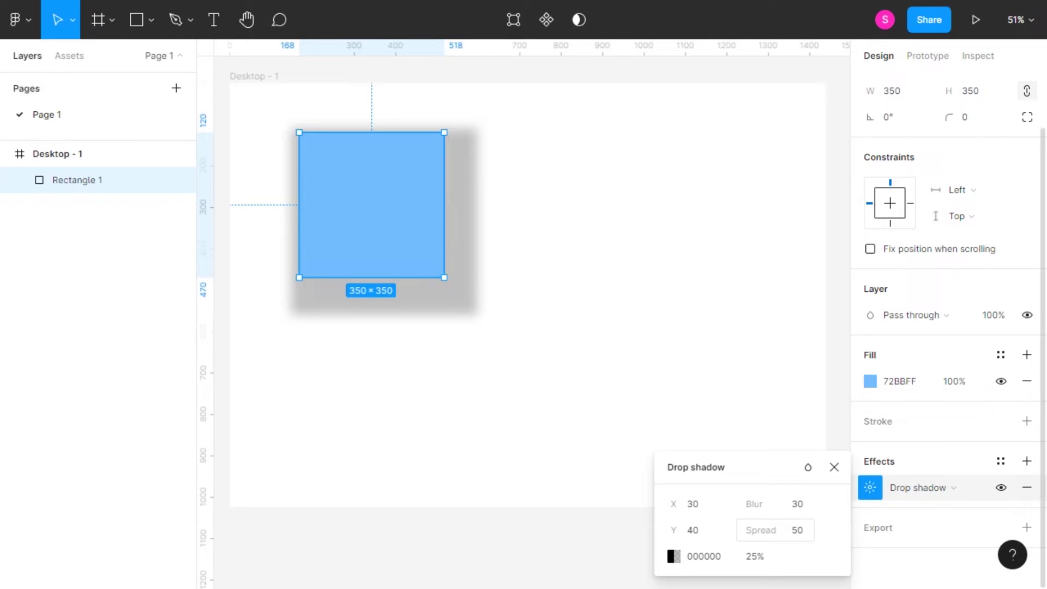
left_click(775, 530)
type("0")
key("Return")
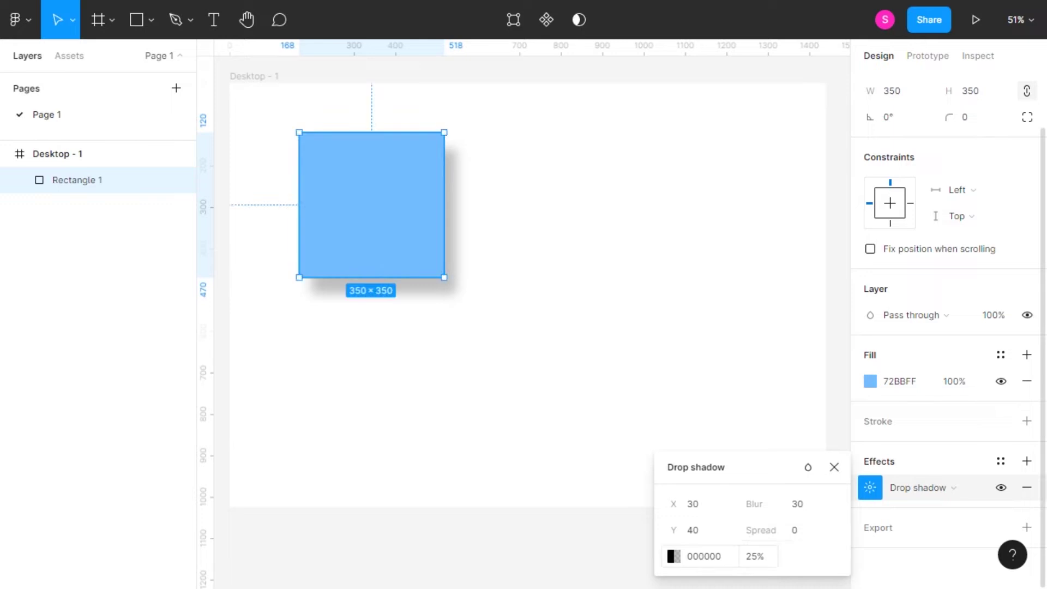
left_click(754, 556)
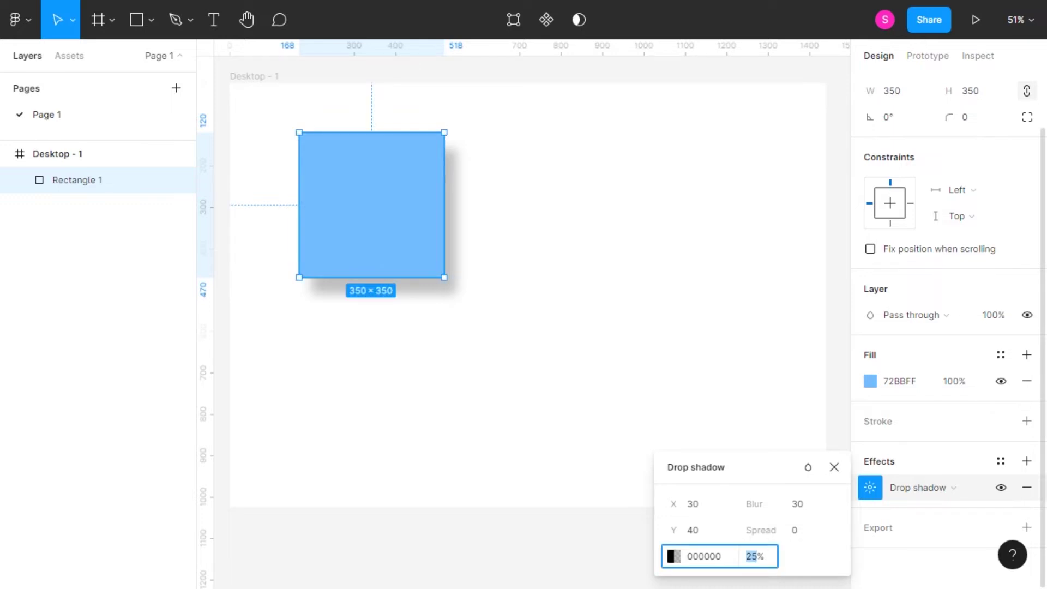
type("100")
key("Return")
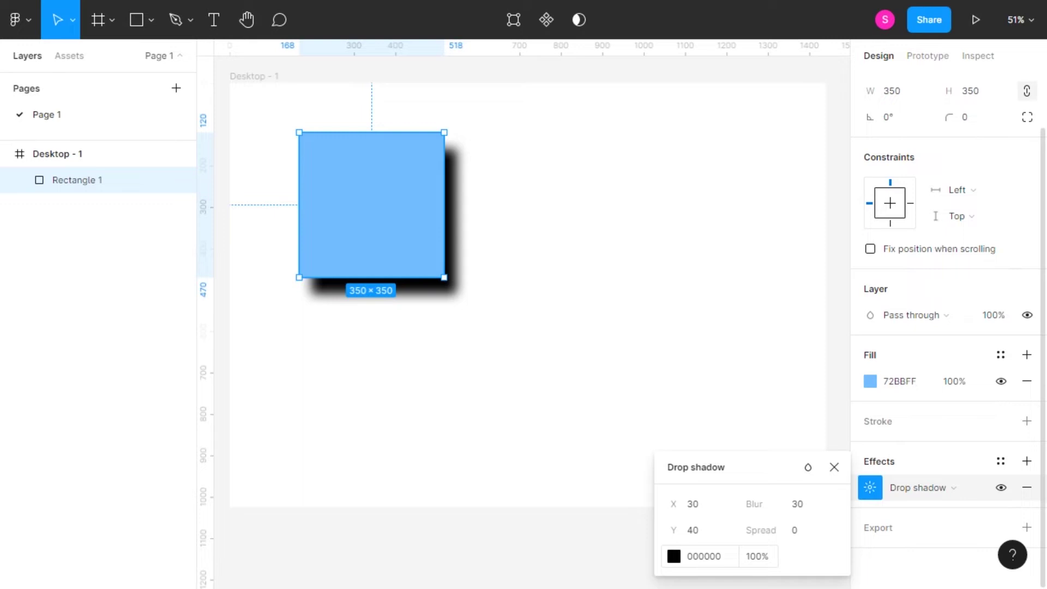
left_click(755, 556)
type("25")
key("Return")
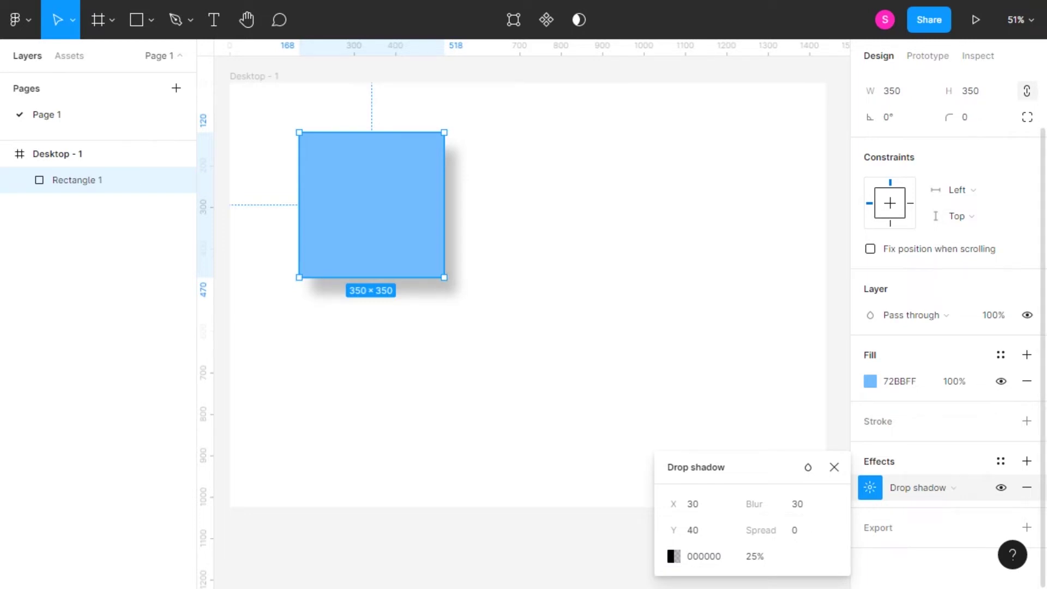
left_click(1026, 487)
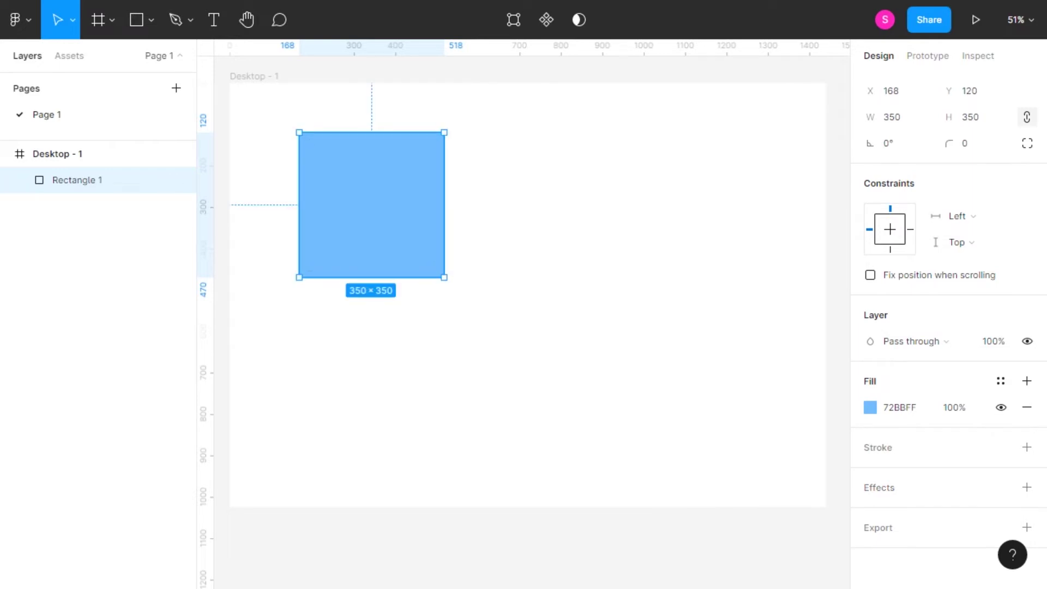
Step: Draw a horizontal line right of the blue square and a vertical line further right
left_click(151, 21)
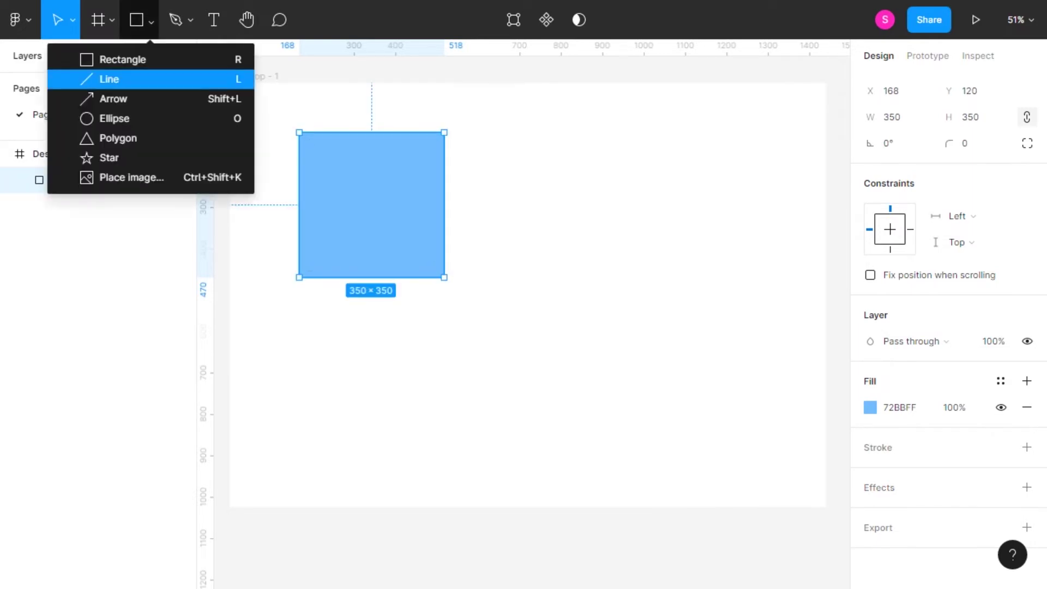
left_click(109, 79)
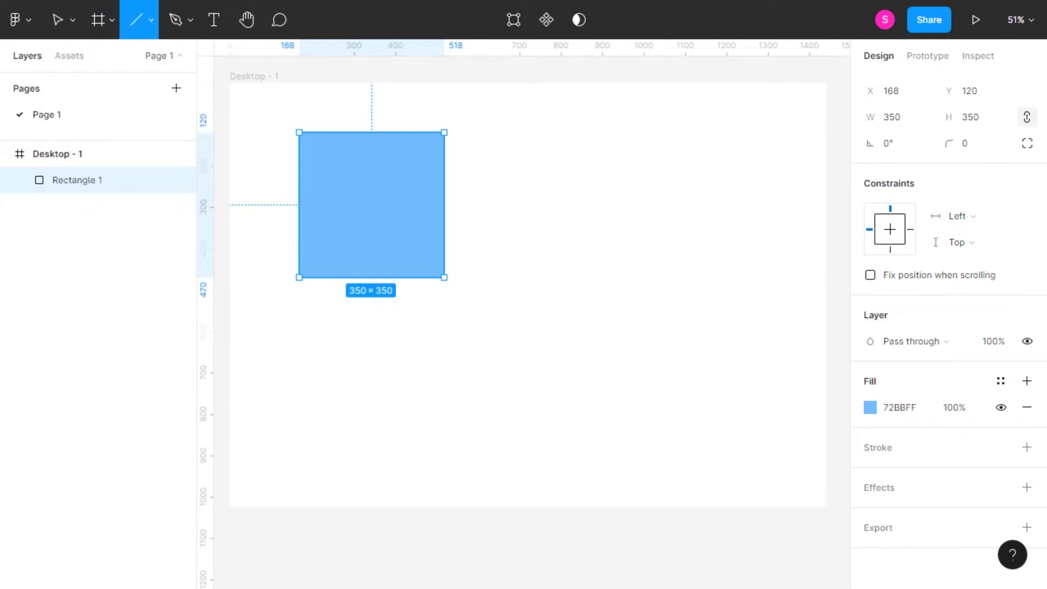
left_click_drag(520, 200, 668, 201)
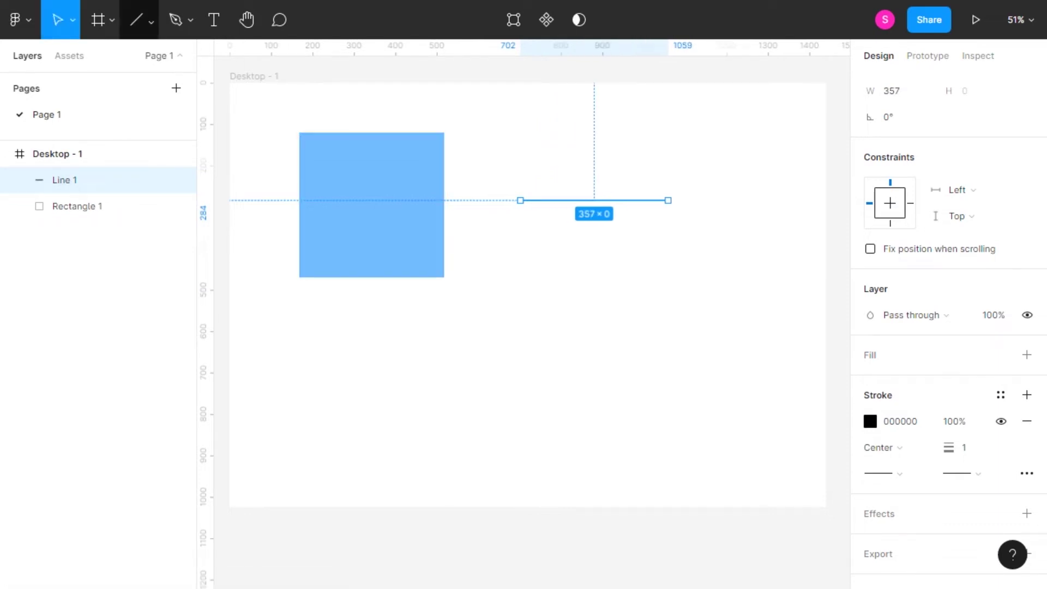
key("l")
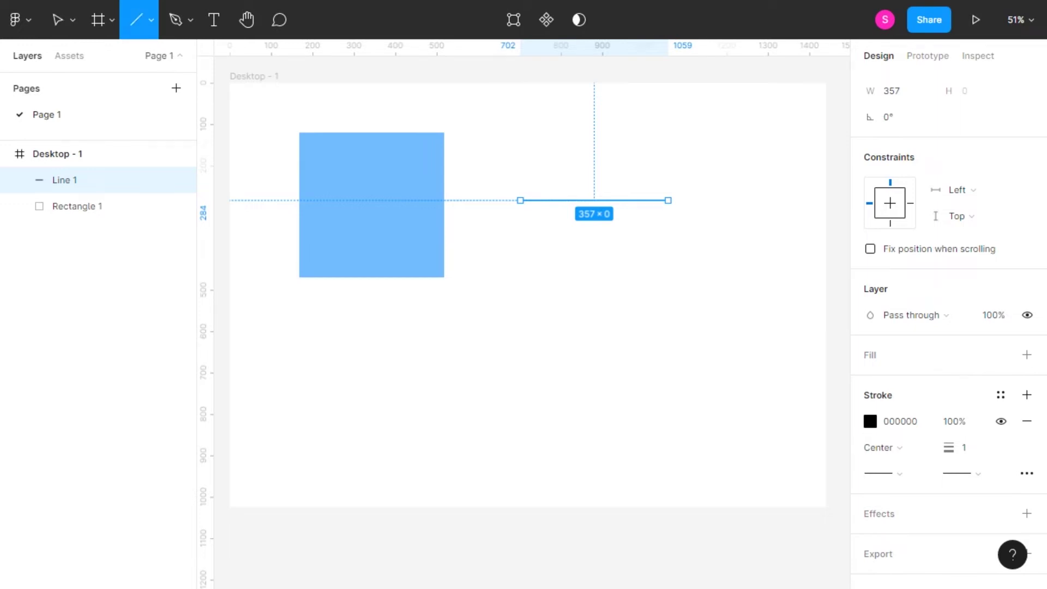
left_click_drag(707, 145, 706, 277)
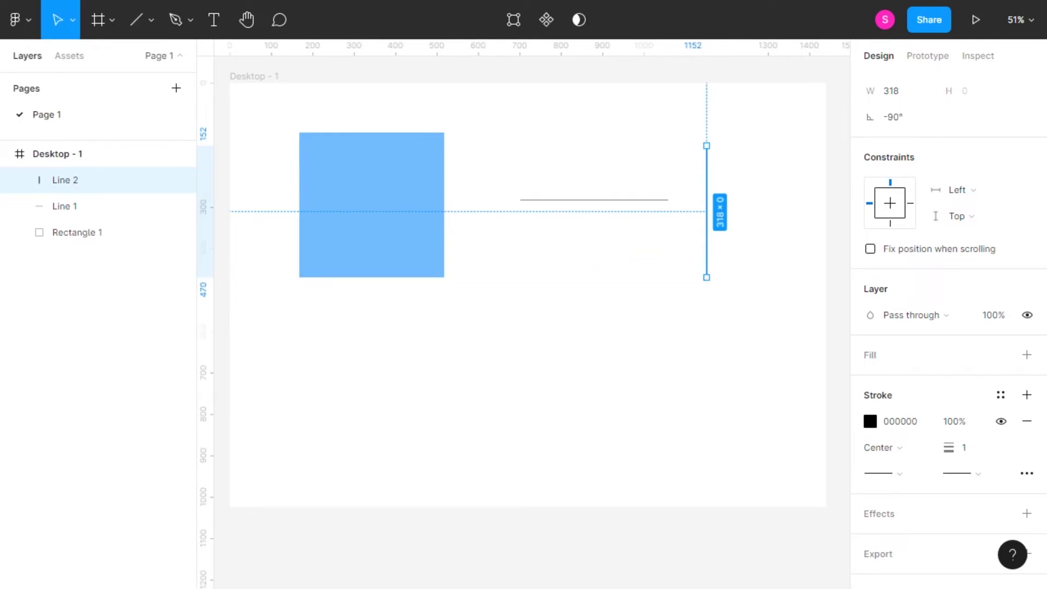
Step: Give the vertical Line 2 a 10 px stroke in purple 4203F6
left_click(65, 206)
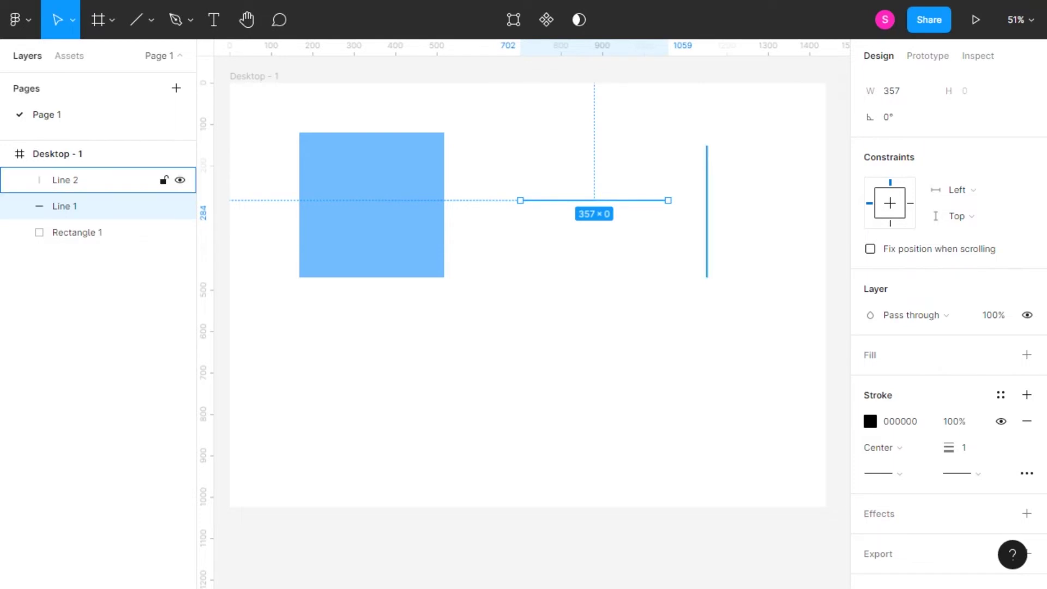
left_click(65, 180)
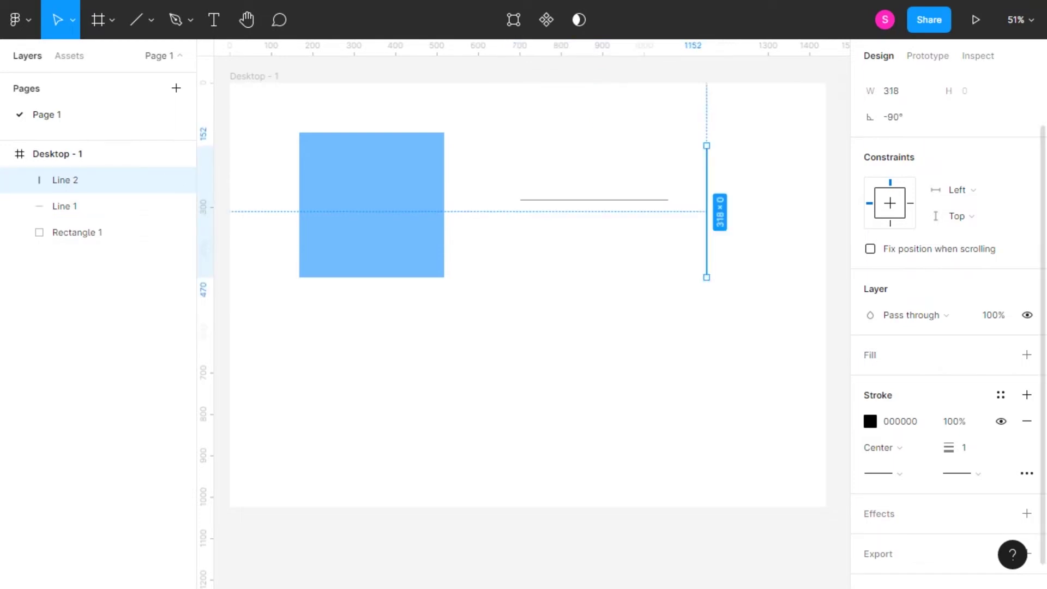
left_click(962, 448)
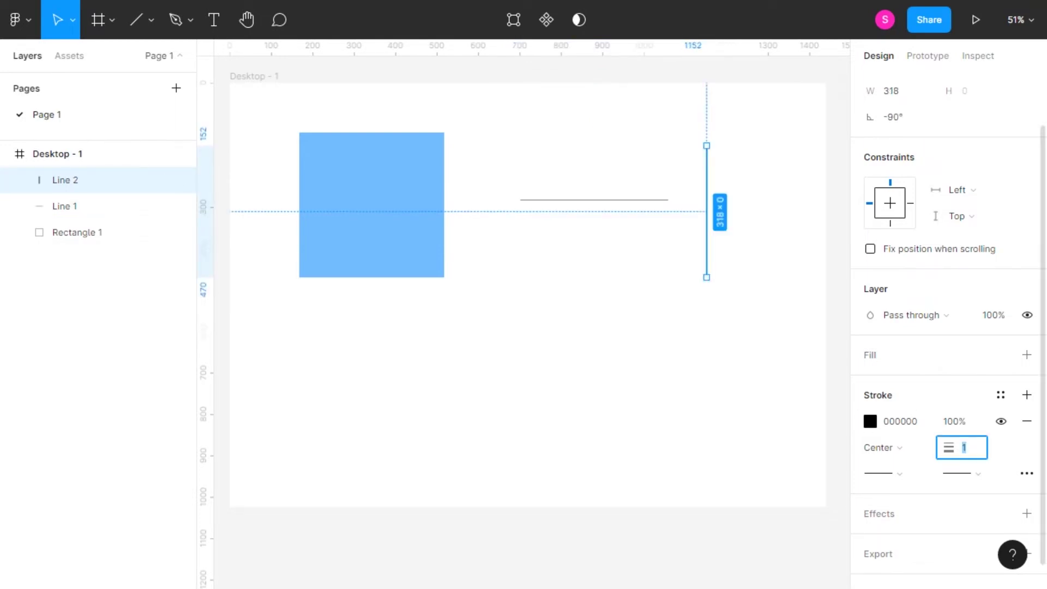
type("10")
key("Return")
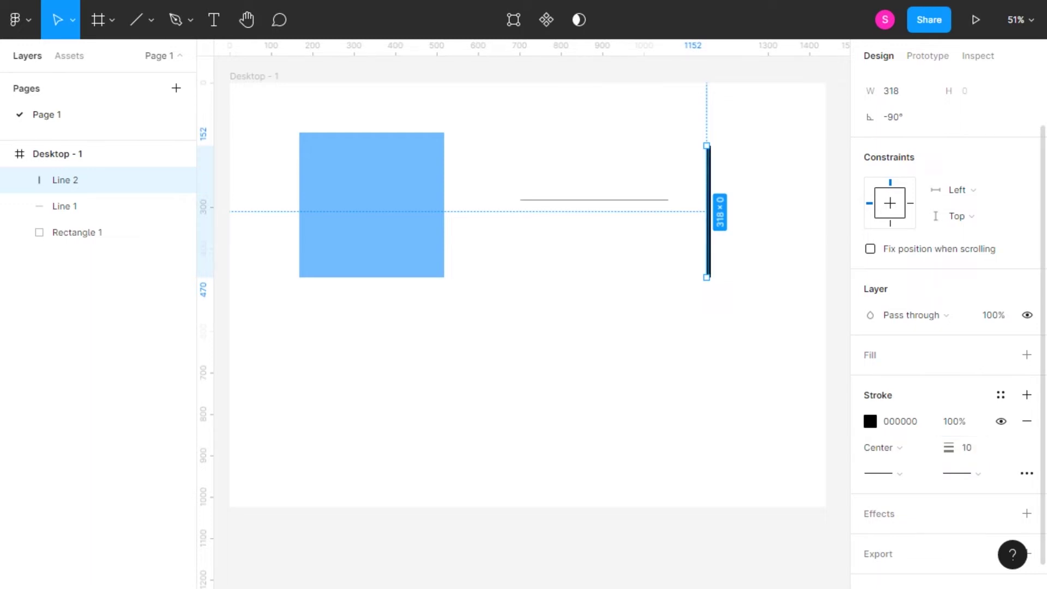
left_click(870, 420)
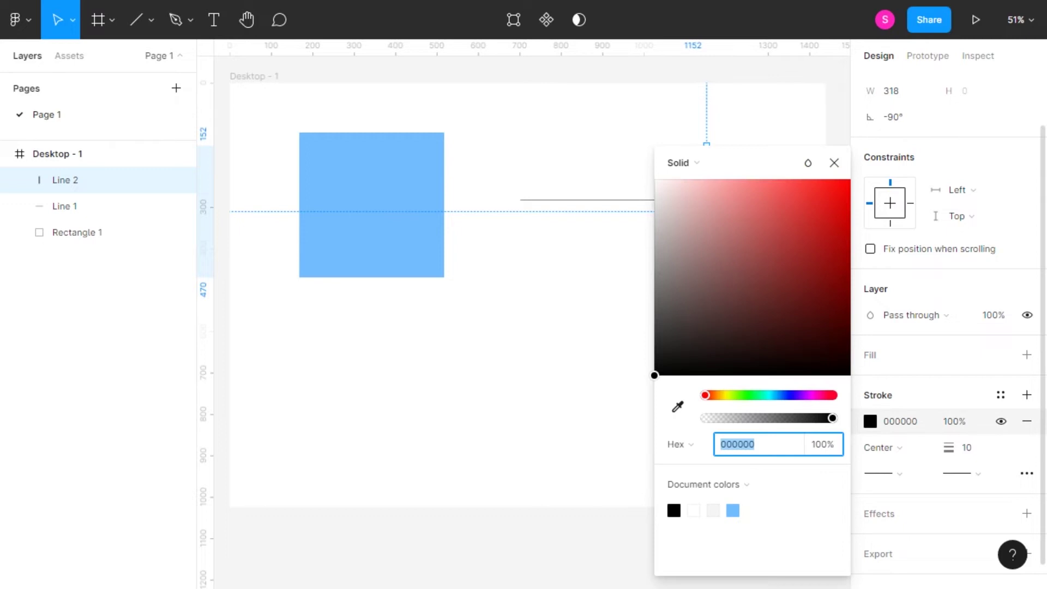
left_click(815, 241)
left_click_drag(815, 241, 847, 186)
left_click(795, 394)
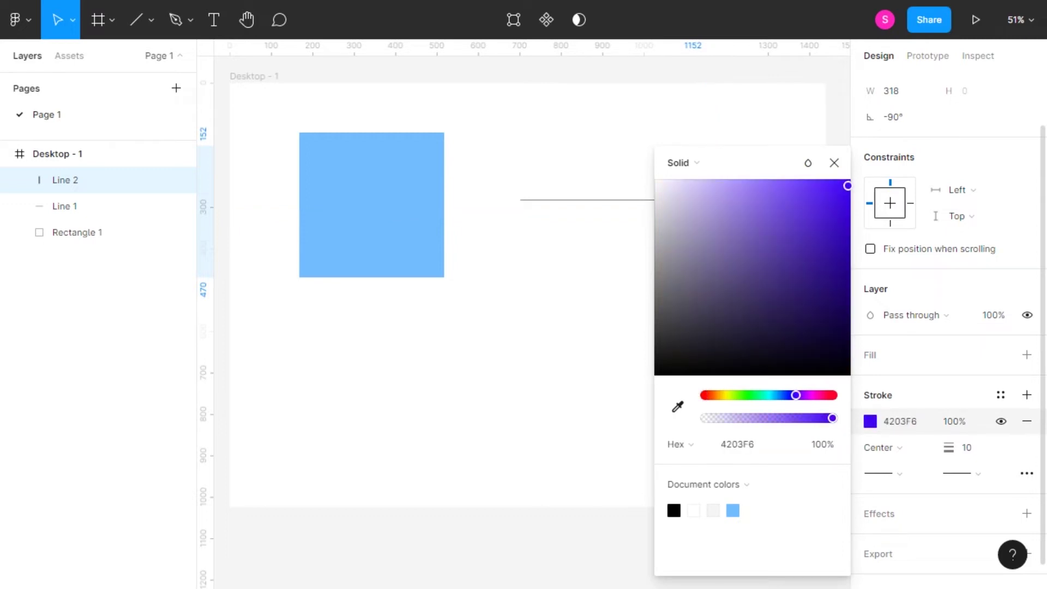
key("Escape")
key("Escape")
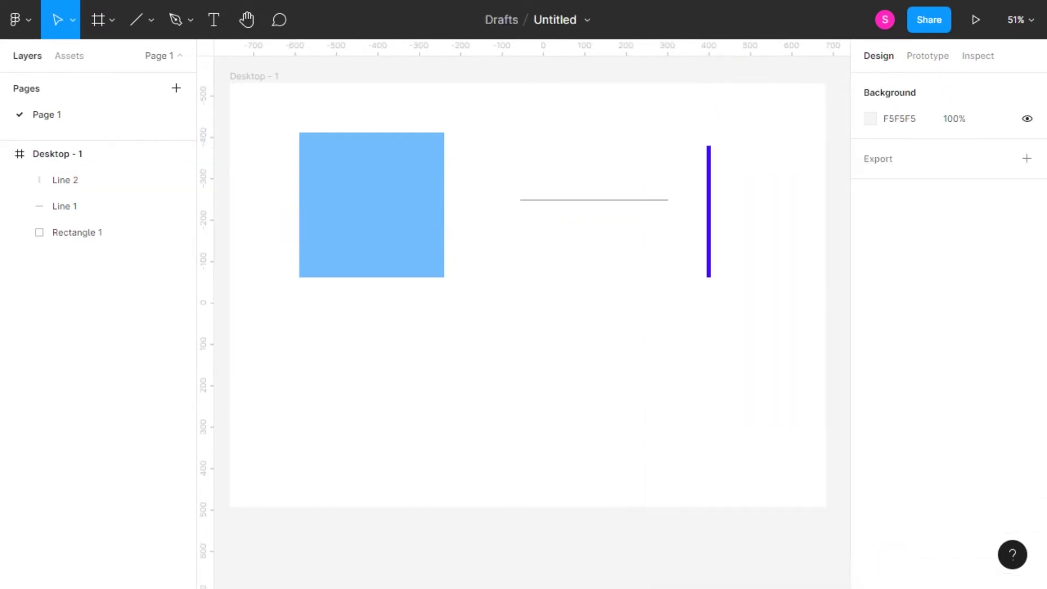
left_click(65, 206)
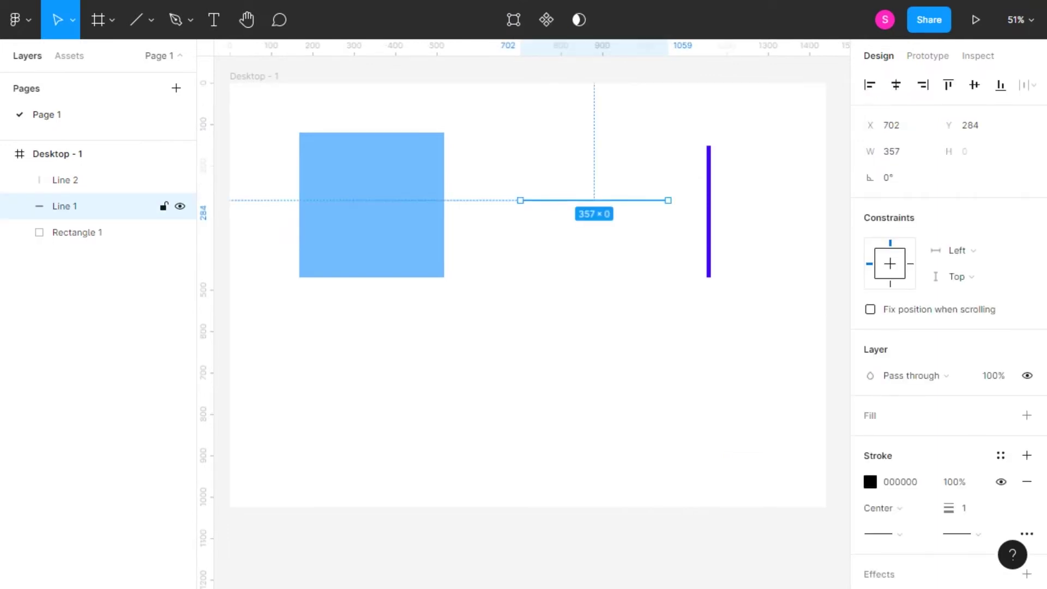
Step: Give Line 1 a line-arrow start, a triangle-arrow end and a 10 px stroke
scroll(926, 328, "down", 3)
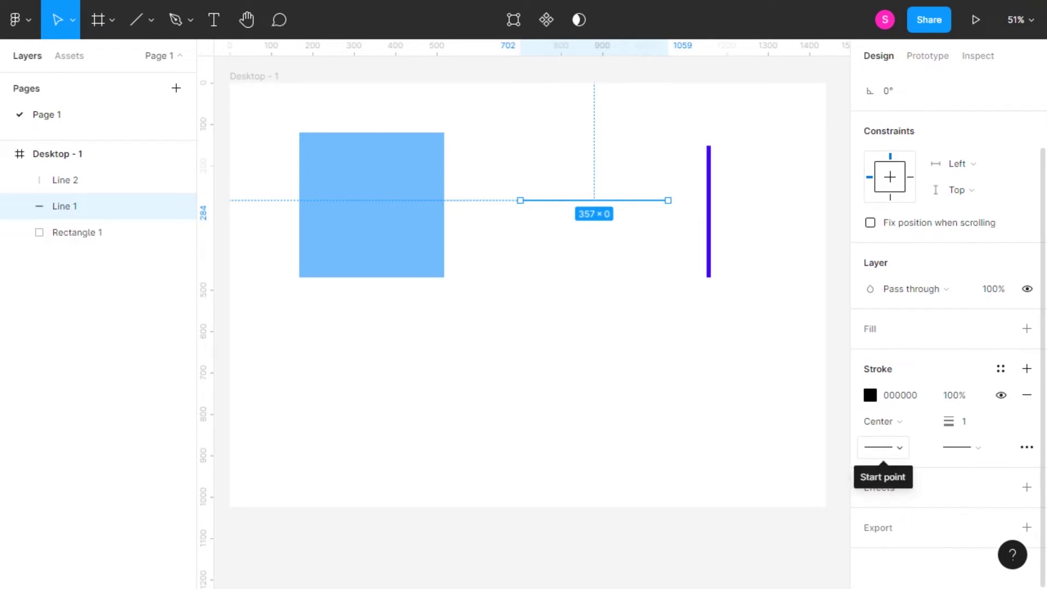
left_click(883, 447)
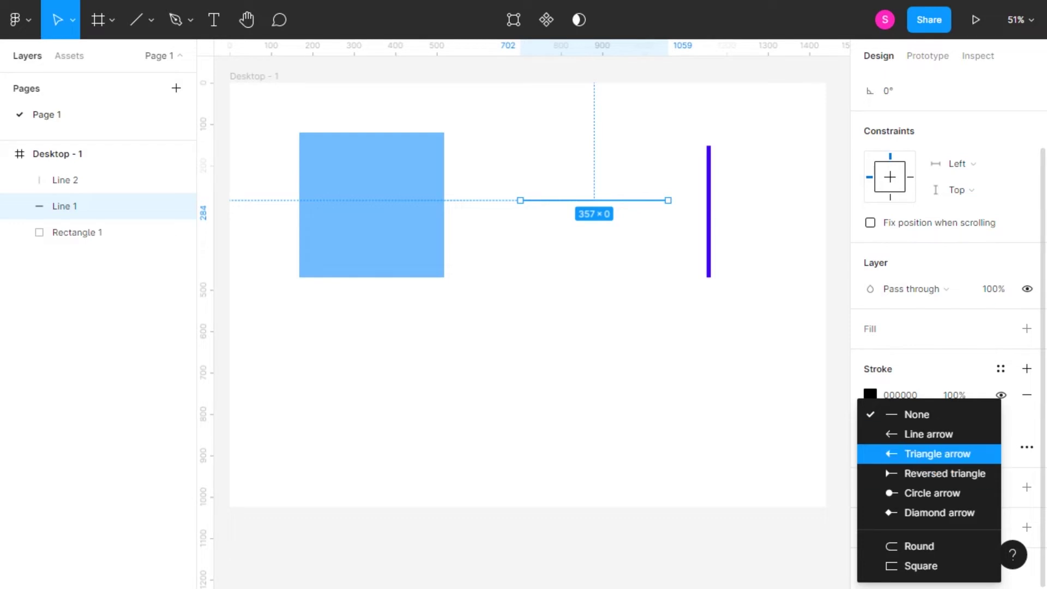
left_click(928, 434)
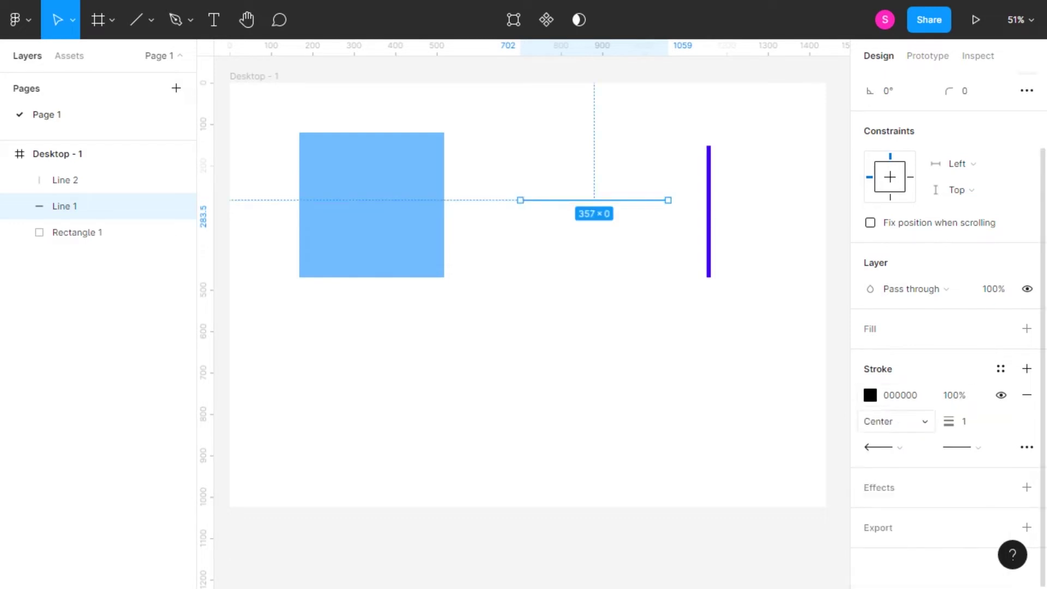
left_click(962, 421)
type("10")
key("Return")
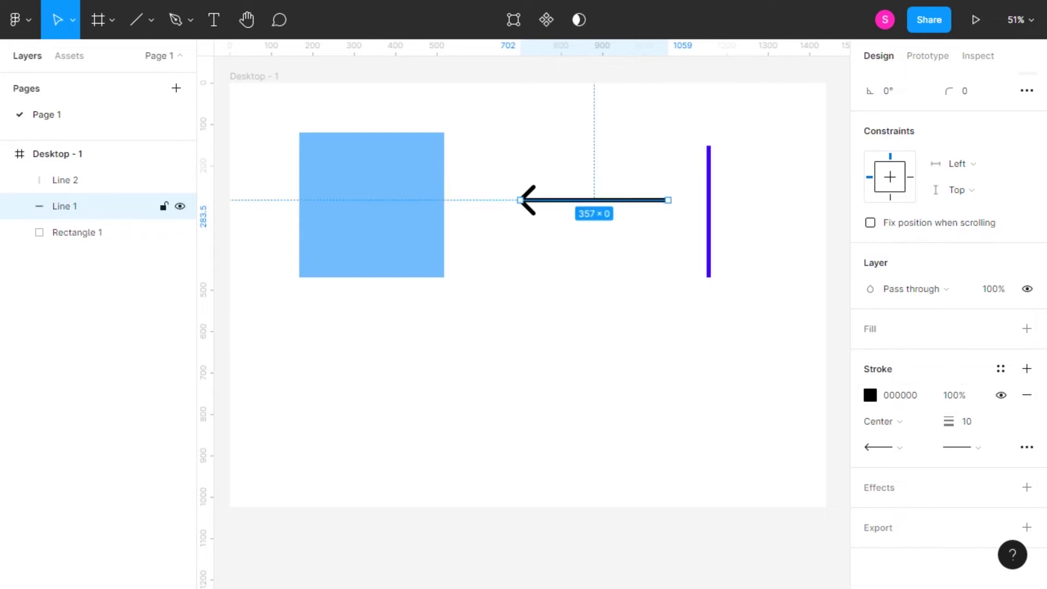
left_click(961, 447)
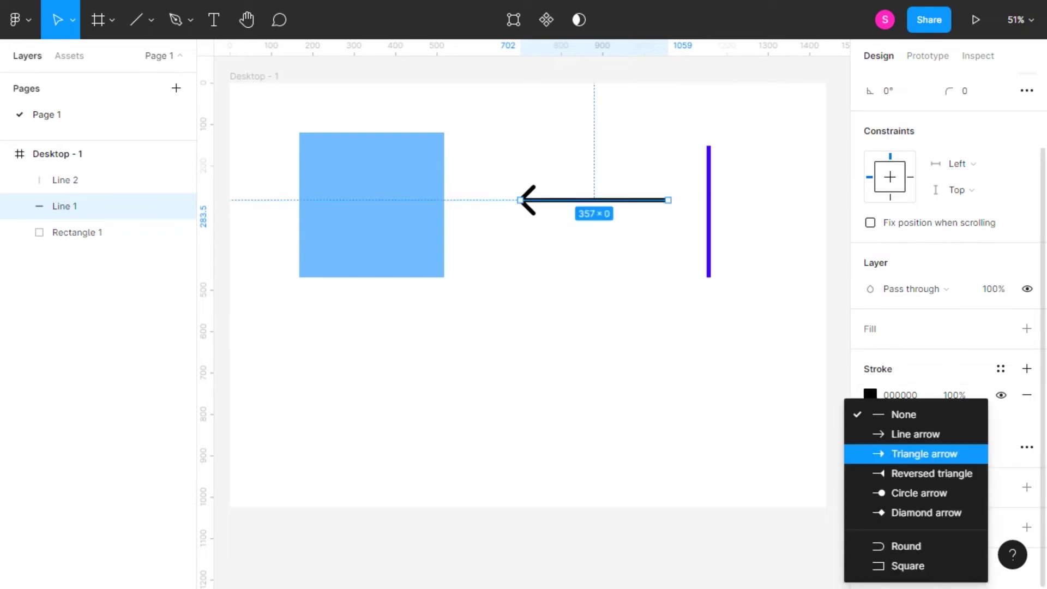
left_click(924, 454)
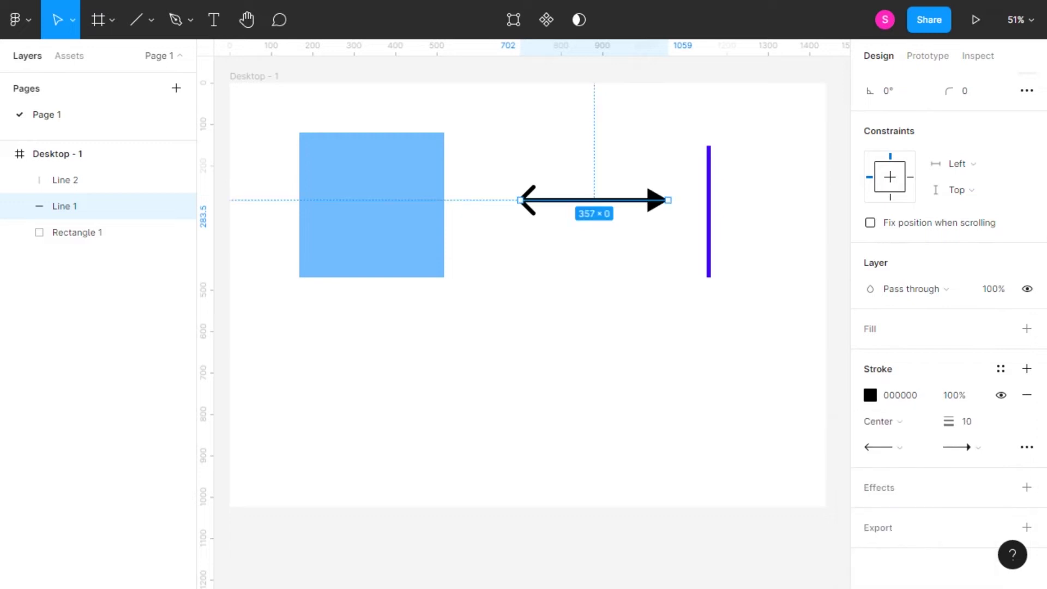
left_click(961, 447)
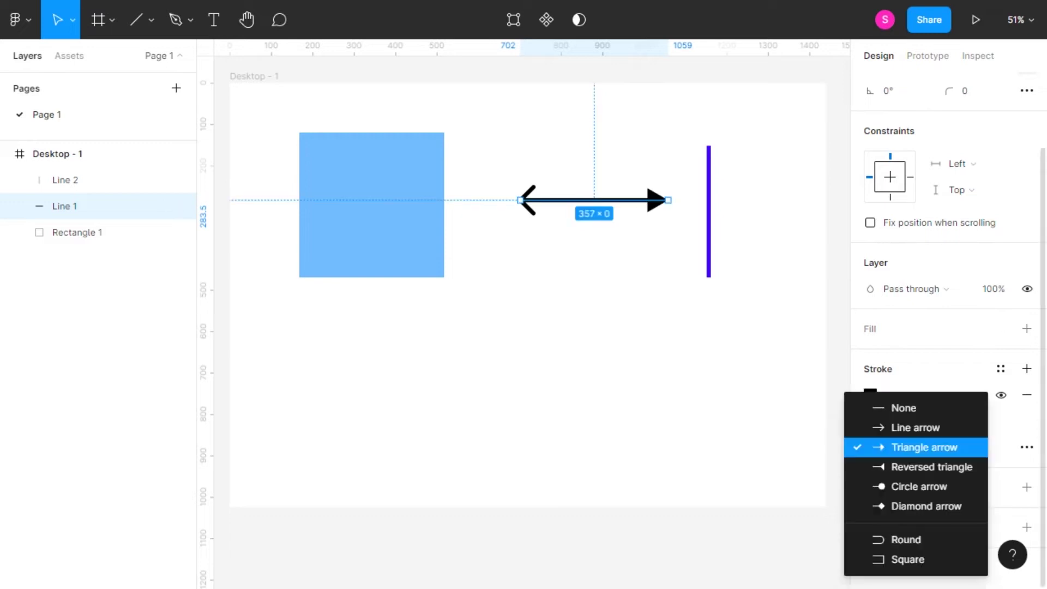
key("Escape")
key("Escape")
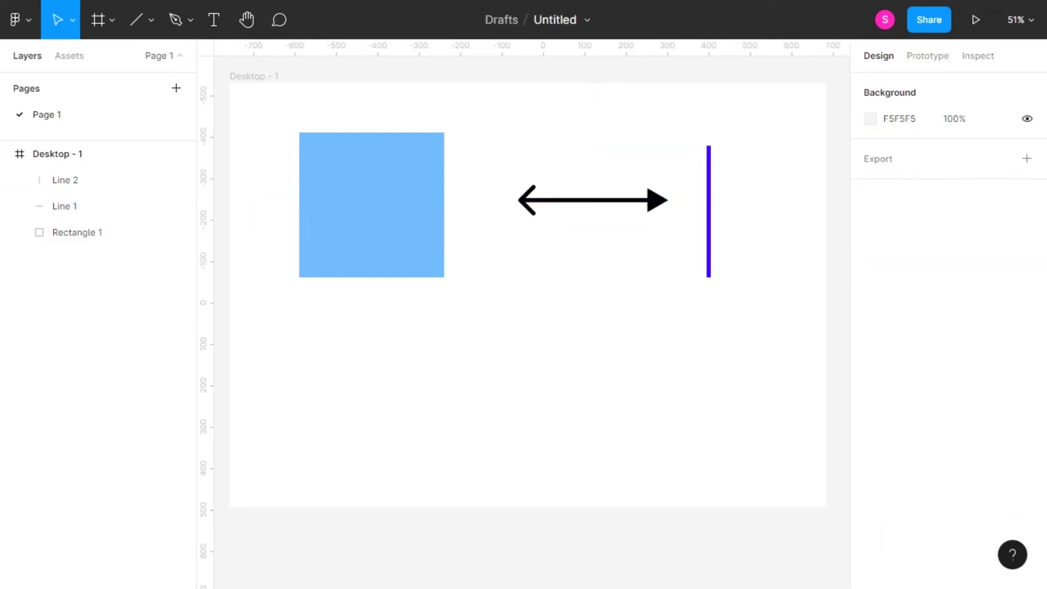
Step: Draw a circle with the Ellipse tool below the blue square
left_click(151, 20)
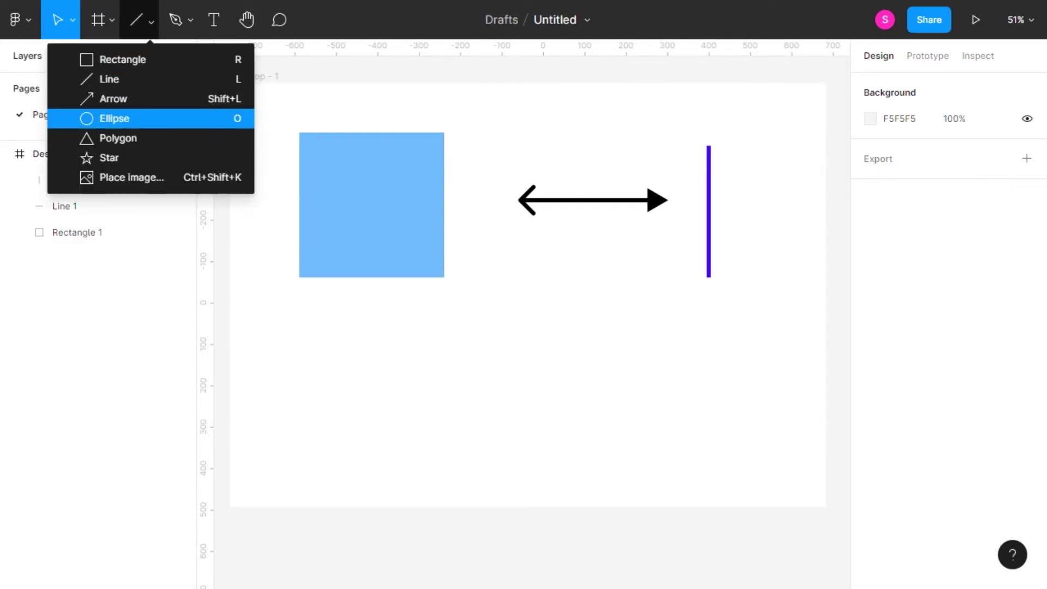
left_click(114, 118)
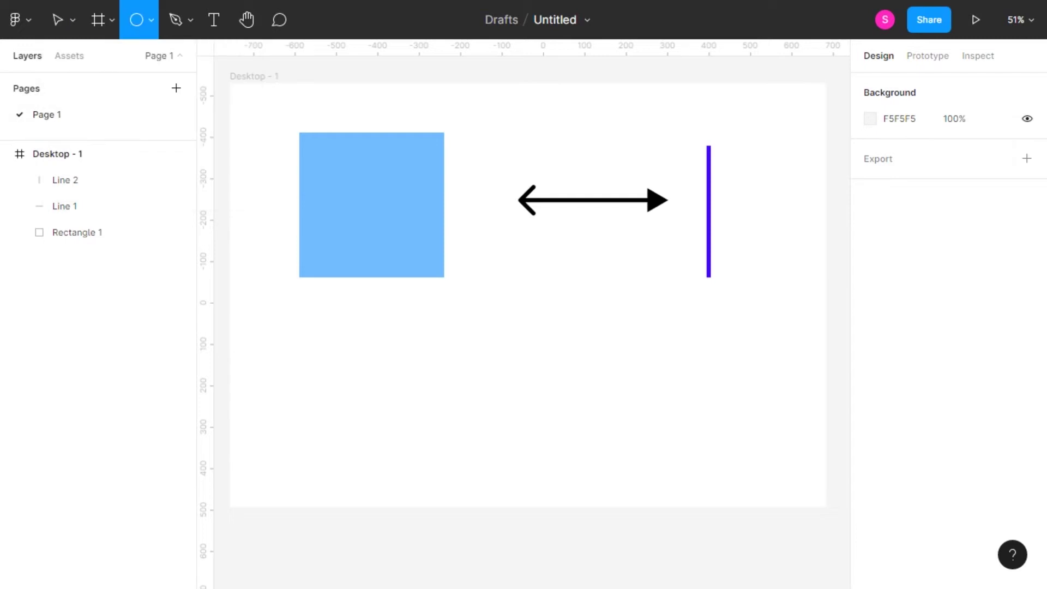
scroll(524, 294, "down", 2)
scroll(523, 295, "down", 2)
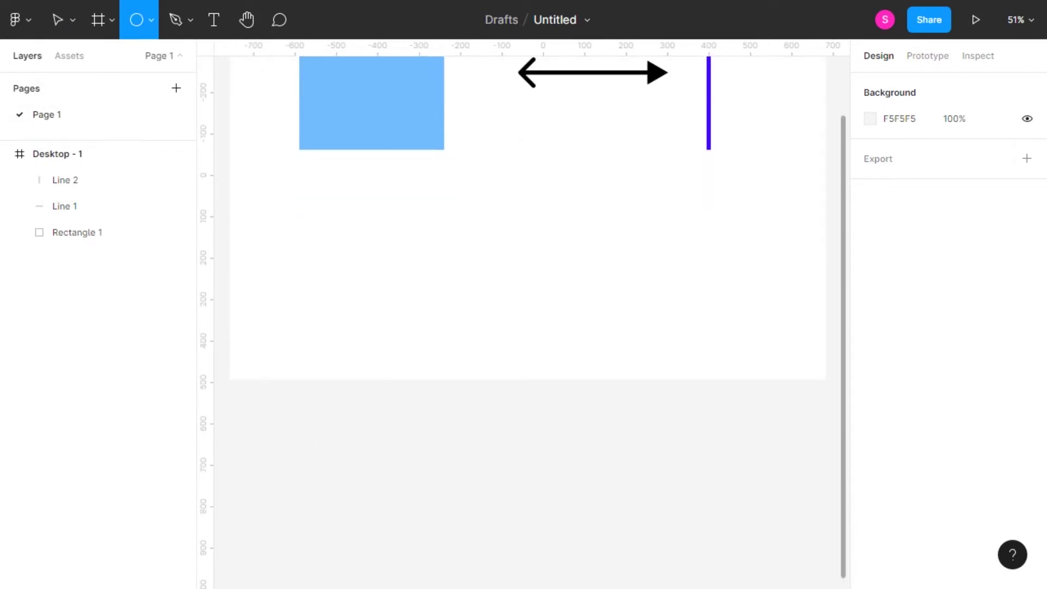
left_click_drag(304, 167, 453, 316)
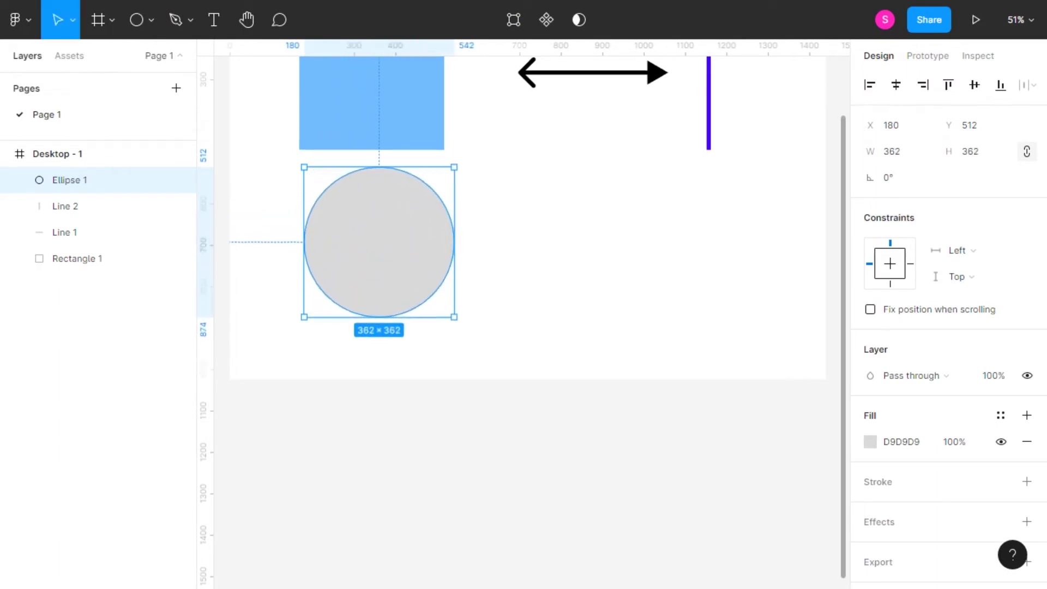
key("Escape")
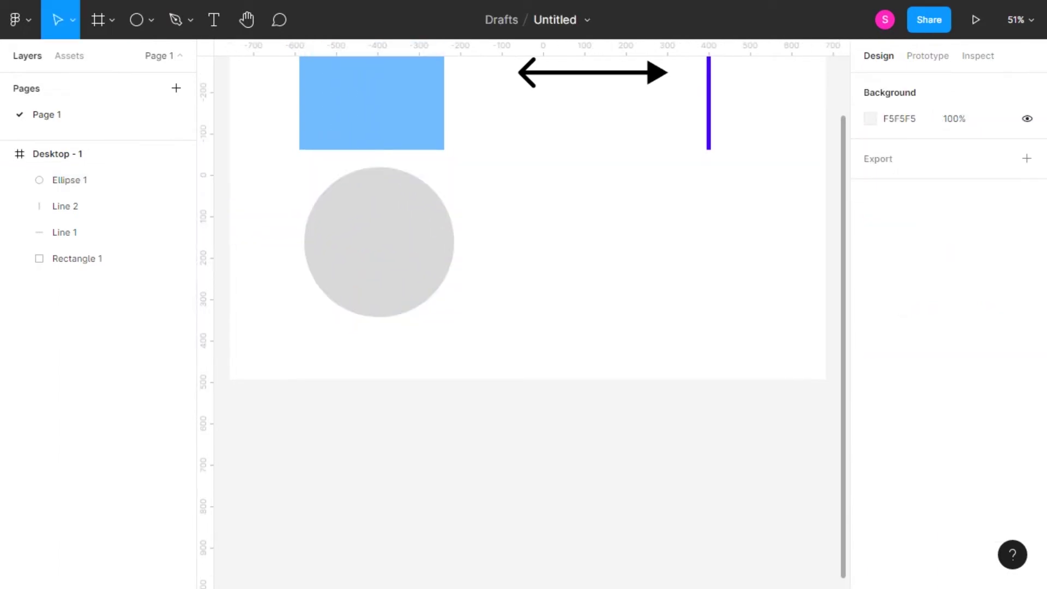
Step: Make the Desktop - 1 frame taller, setting its height to 1500
left_click(57, 153)
left_click_drag(527, 378, 527, 572)
left_click(972, 177)
type("1500")
key("Return")
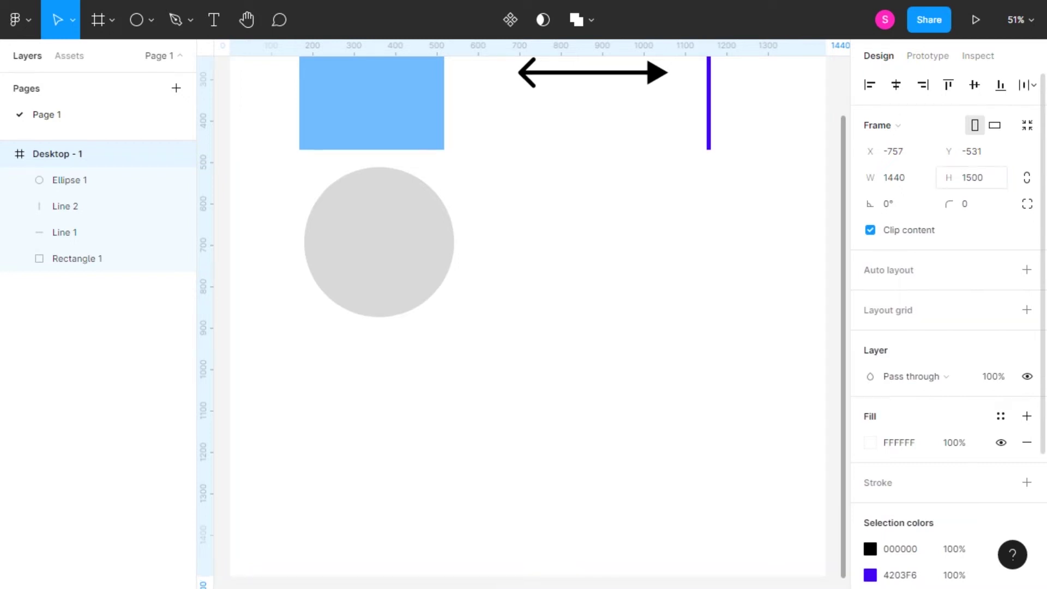
key("Escape")
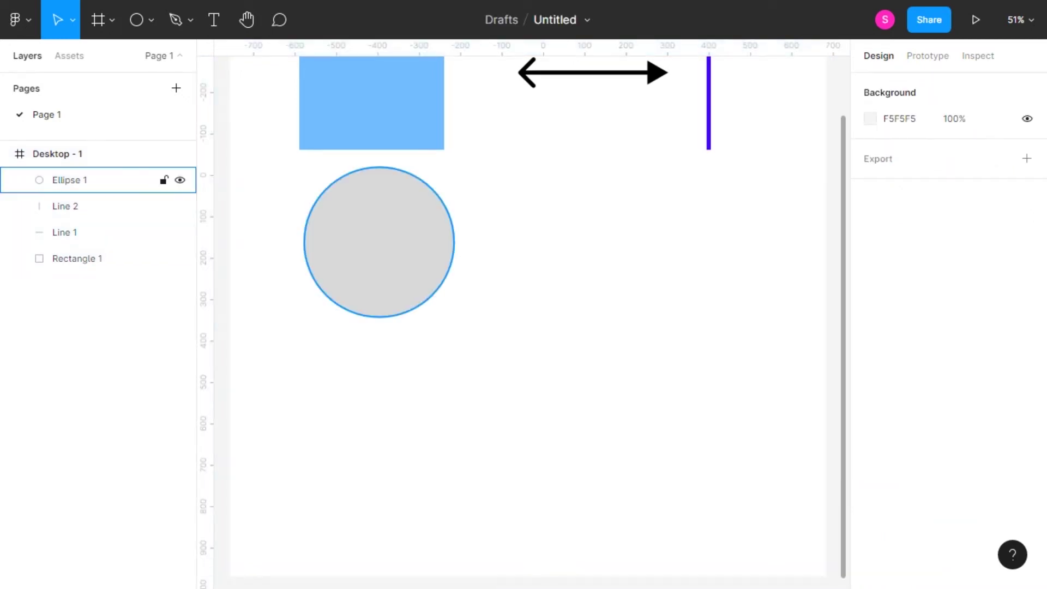
Step: Resize Ellipse 1 to 350 × 350
left_click(69, 179)
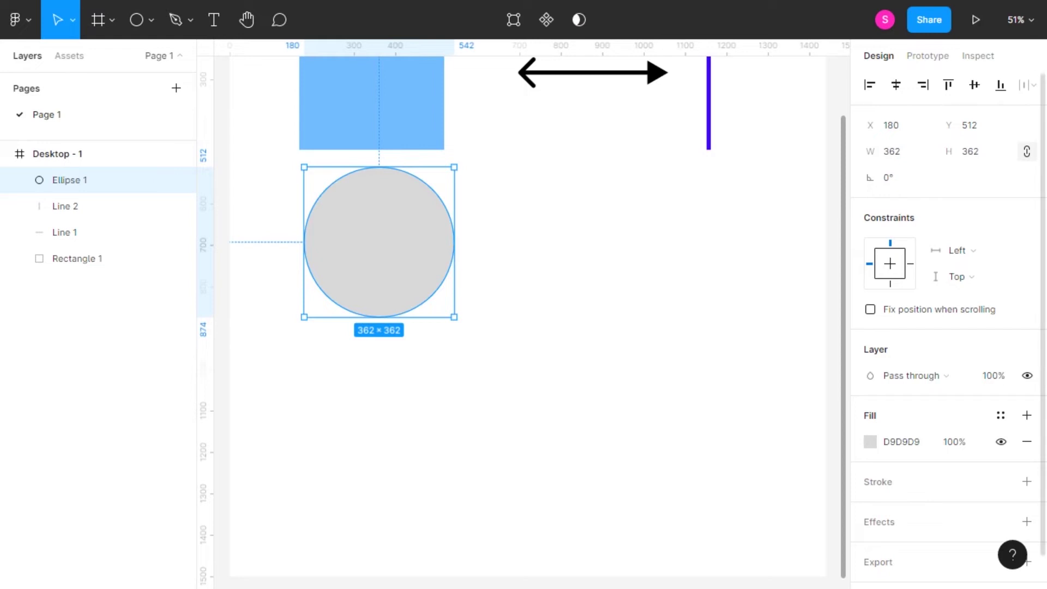
left_click(893, 151)
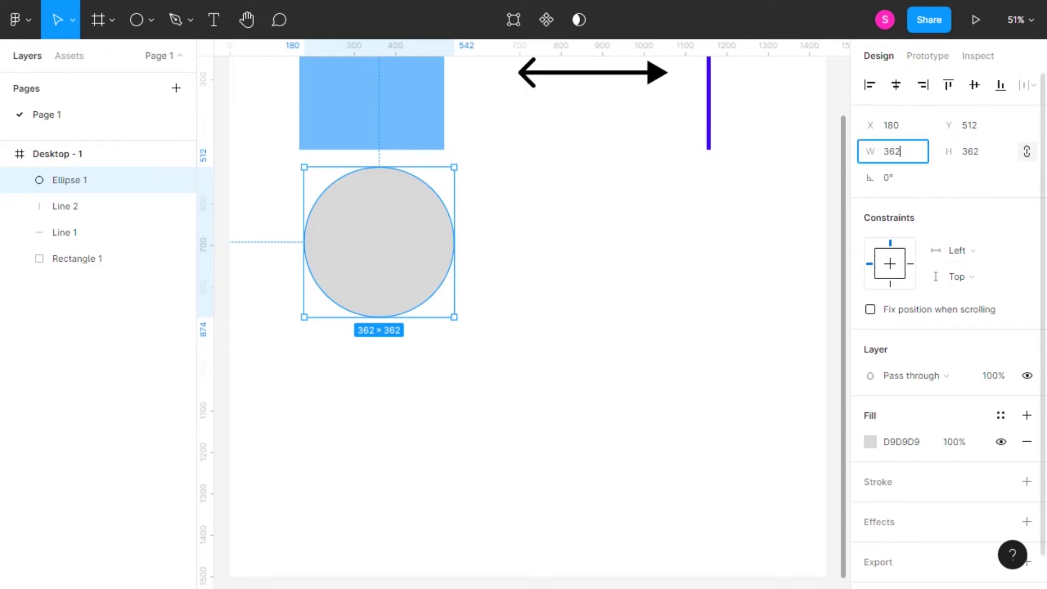
type("350")
key("Return")
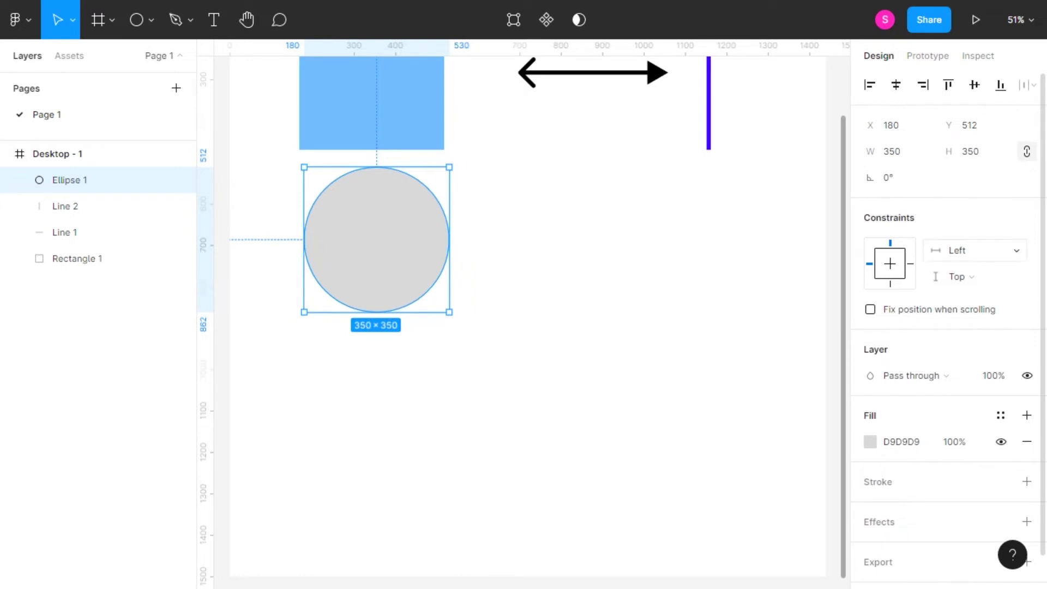
scroll(946, 327, "down", 1)
Step: Set the circle's fill to red FF4545
left_click(870, 407)
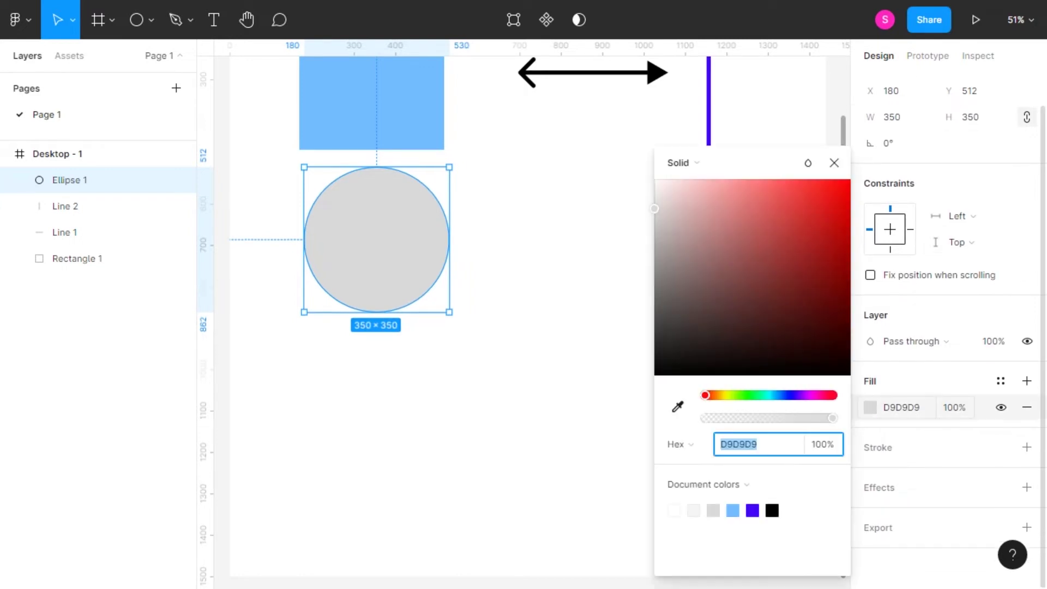
type("FF4545")
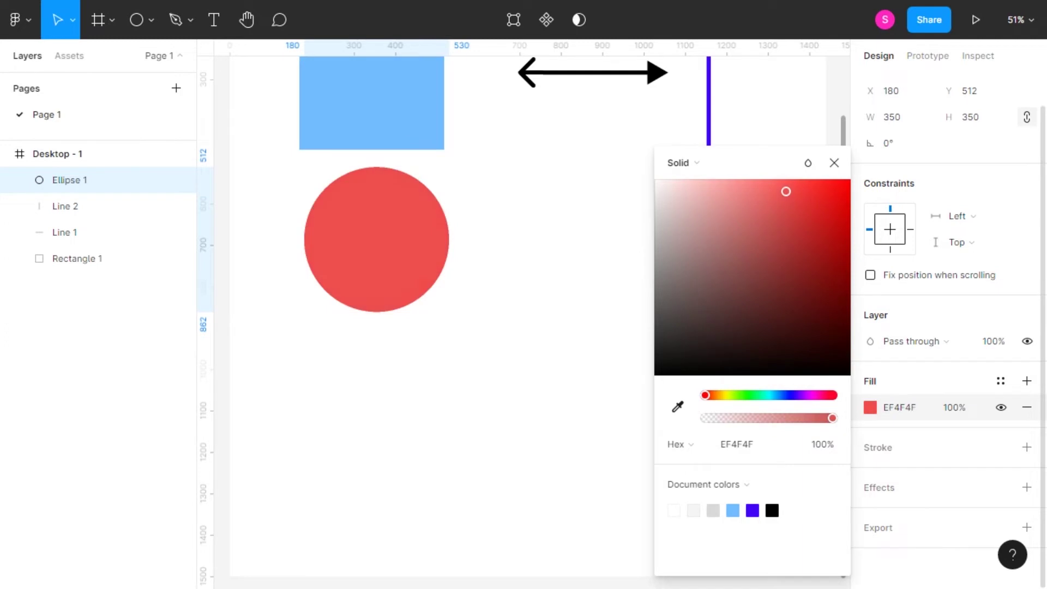
key("Return")
key("Escape")
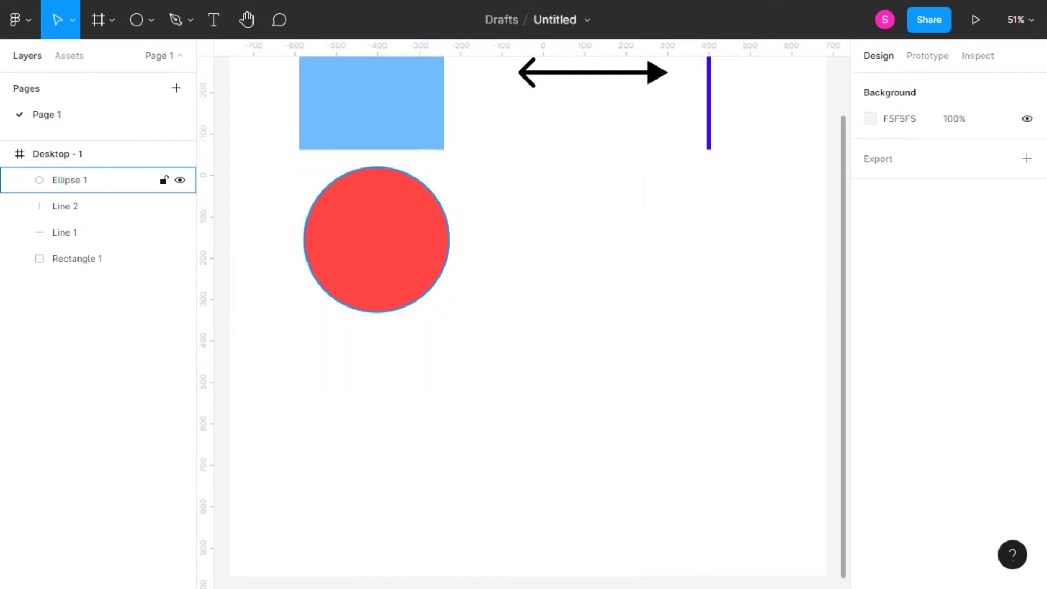
Step: Add an 8 px stroke to the circle
left_click(69, 180)
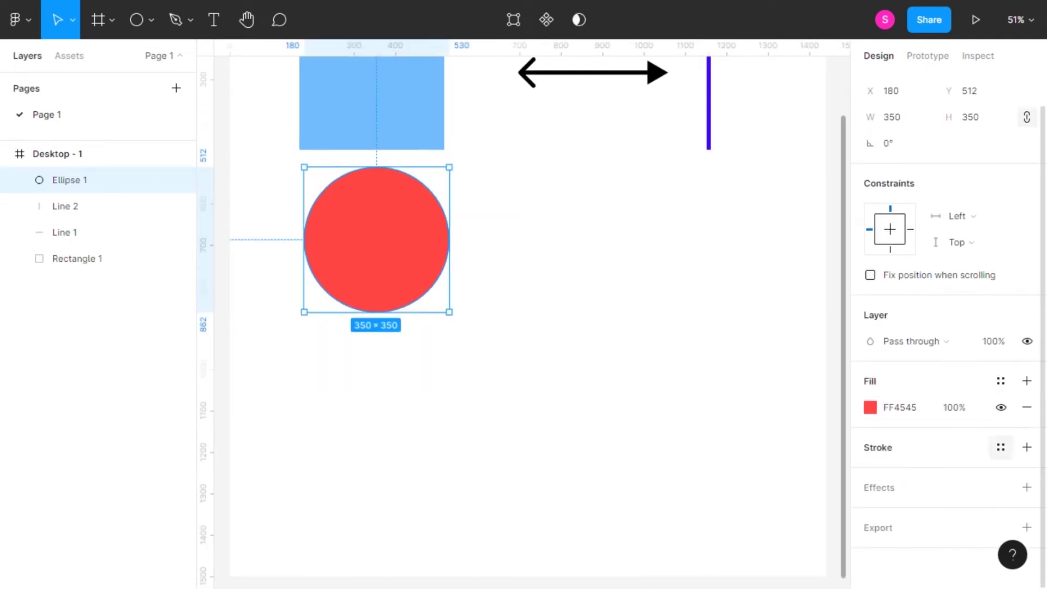
left_click(1026, 448)
scroll(943, 381, "down", 1)
left_click(961, 447)
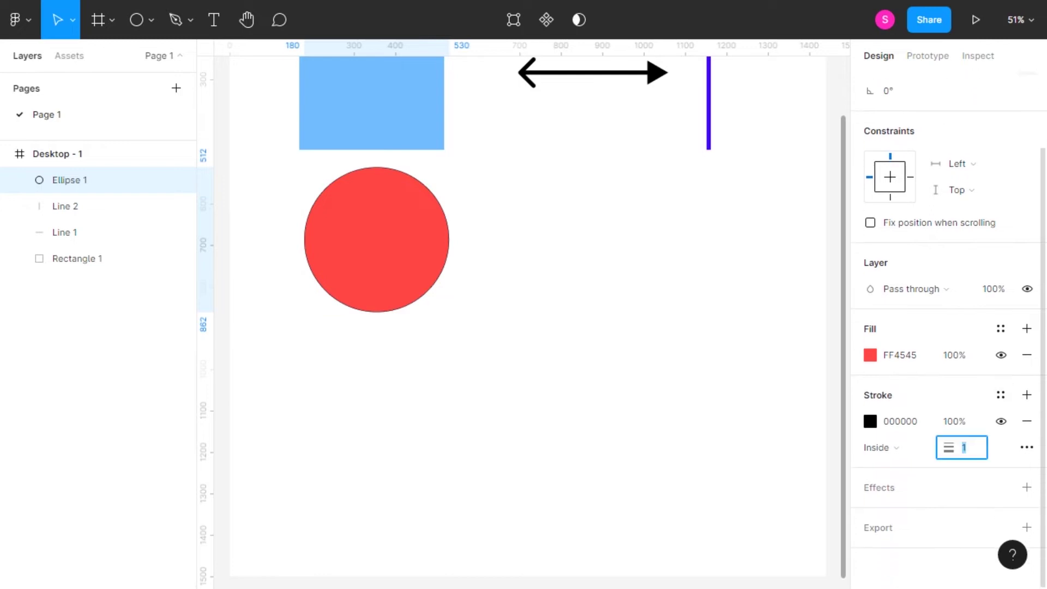
type("8")
key("Return")
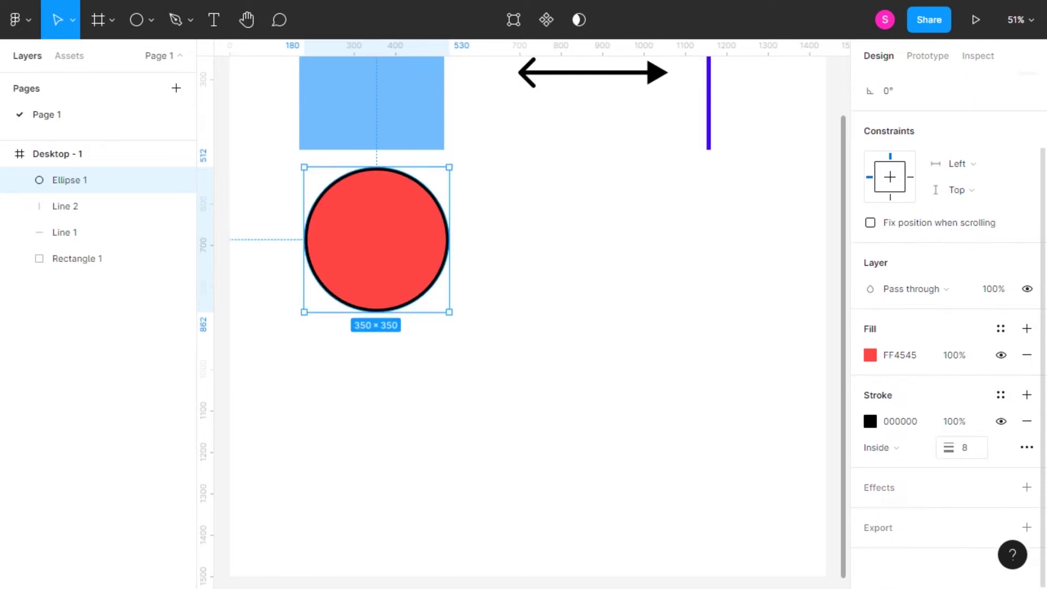
Step: Colour the stroke light blue 7583FF, then remove the stroke again
left_click(870, 421)
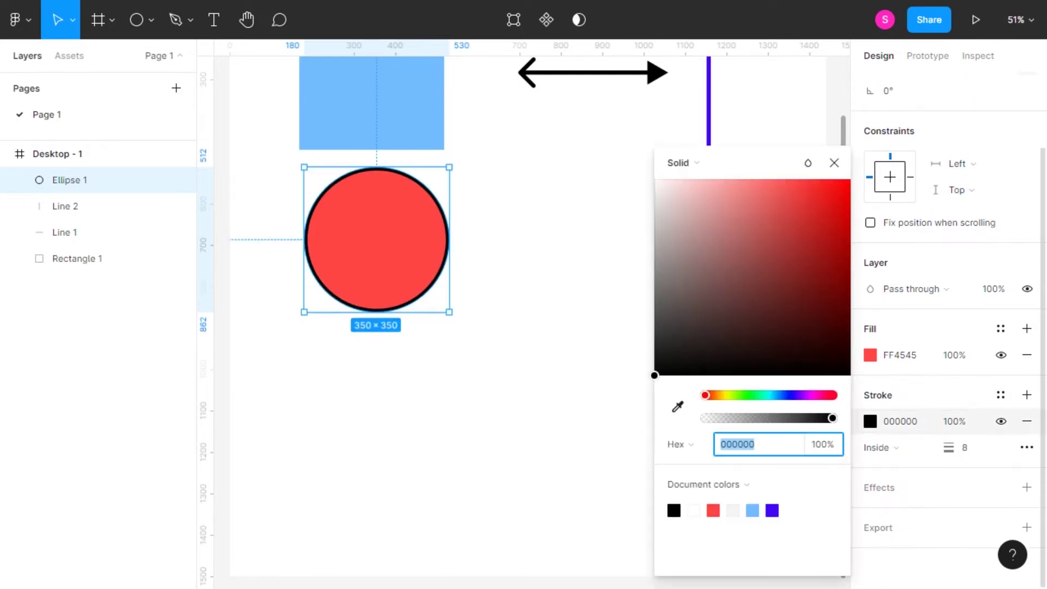
left_click_drag(705, 394, 788, 395)
left_click(760, 180)
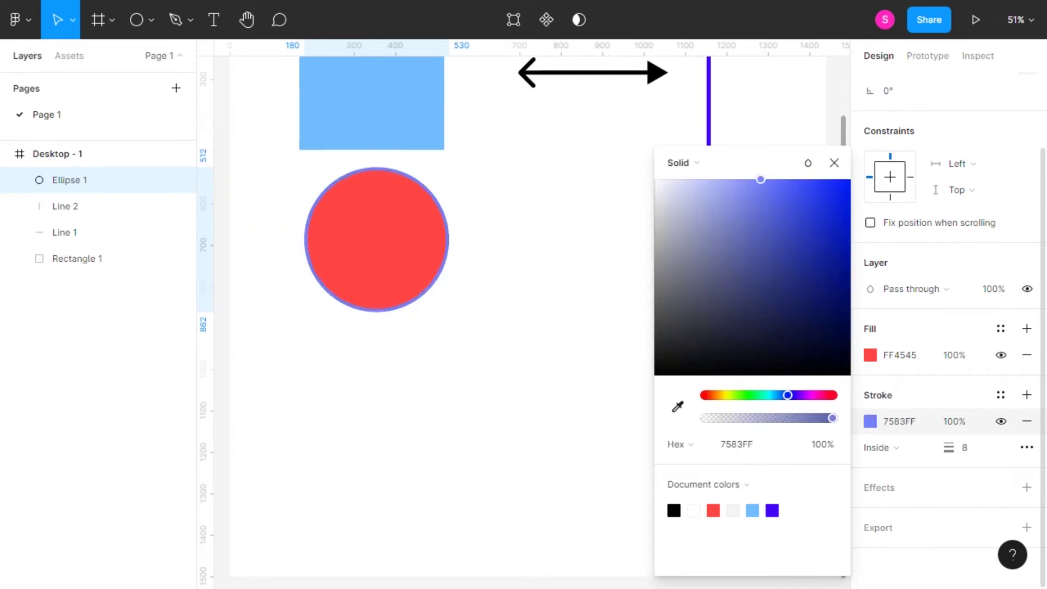
left_click(835, 162)
key("Escape")
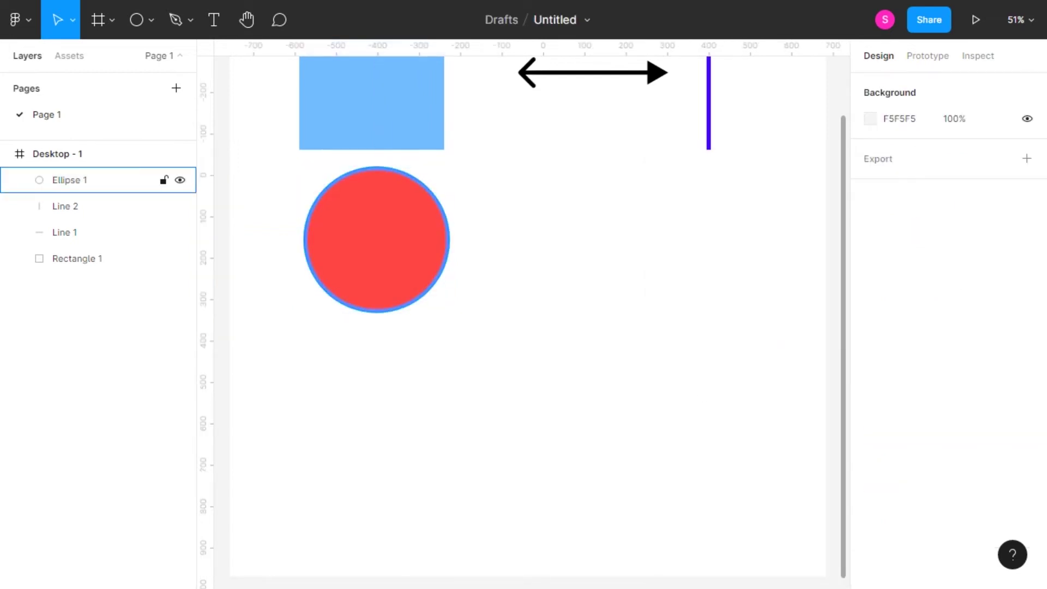
left_click(70, 180)
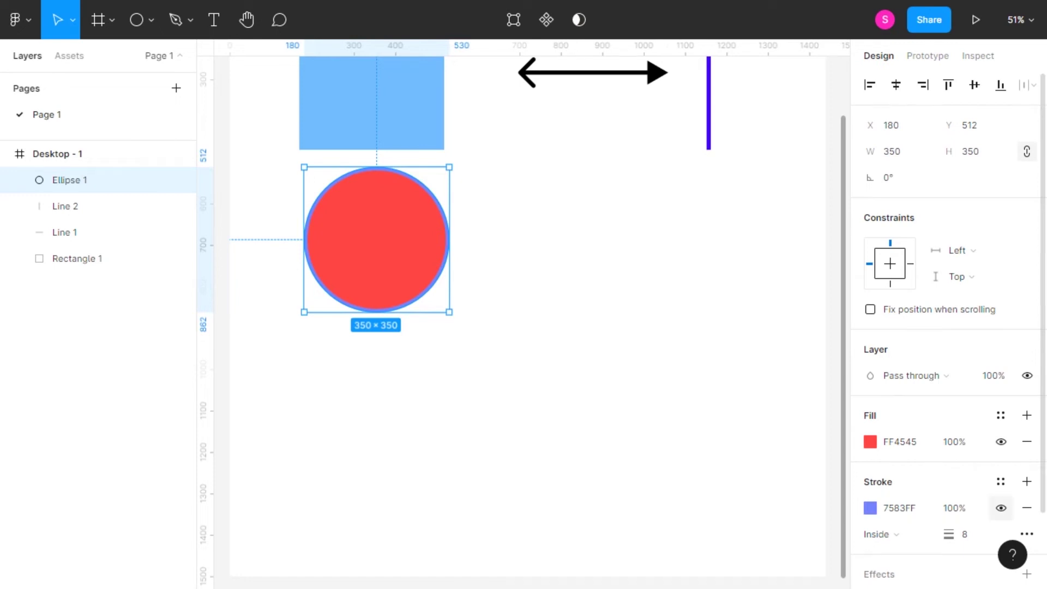
left_click(1027, 507)
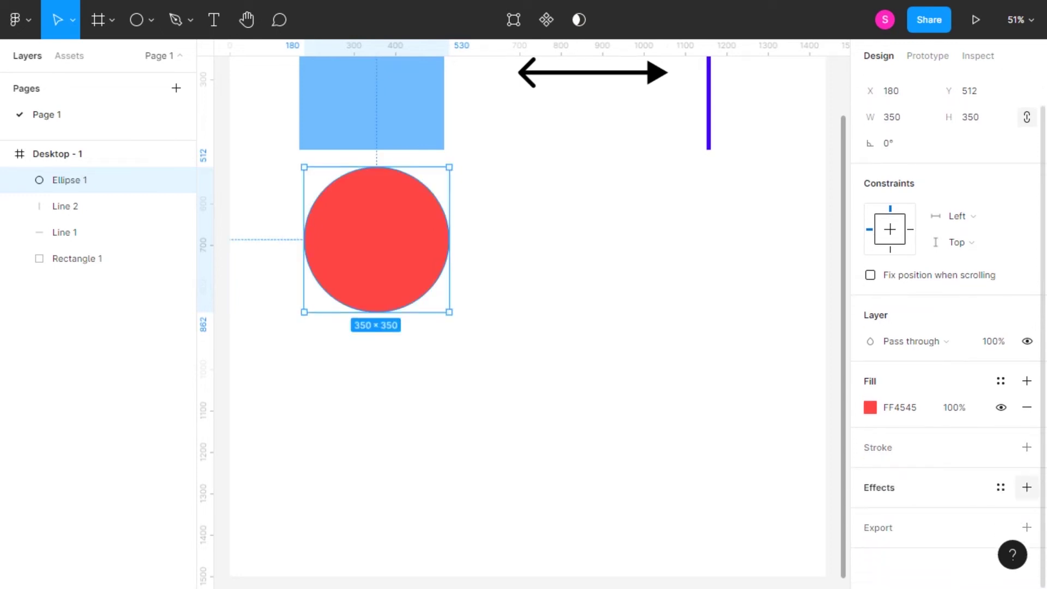
left_click(1026, 487)
left_click(870, 514)
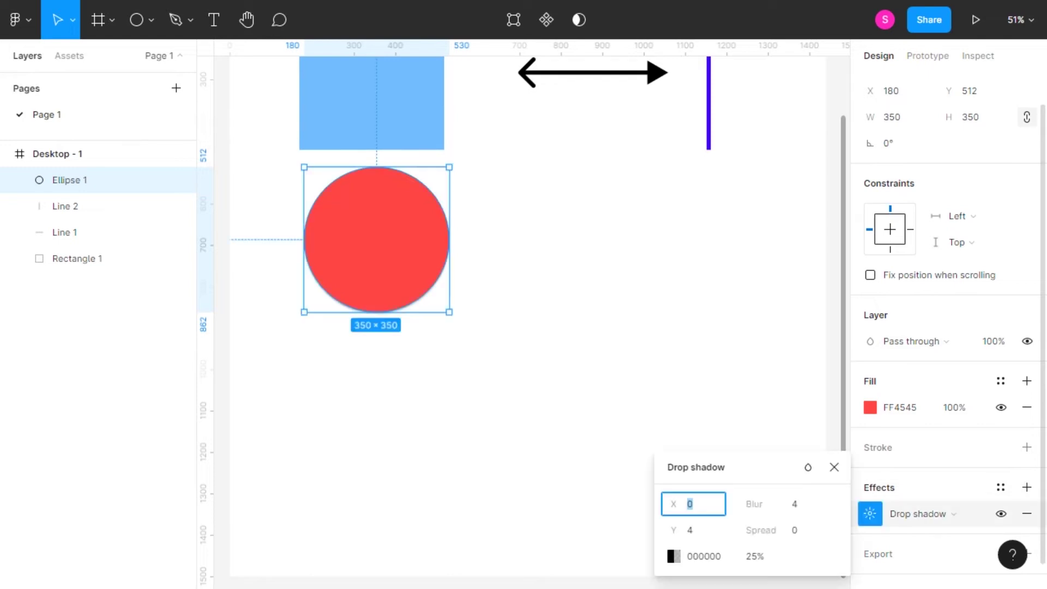
type("60")
key("Return")
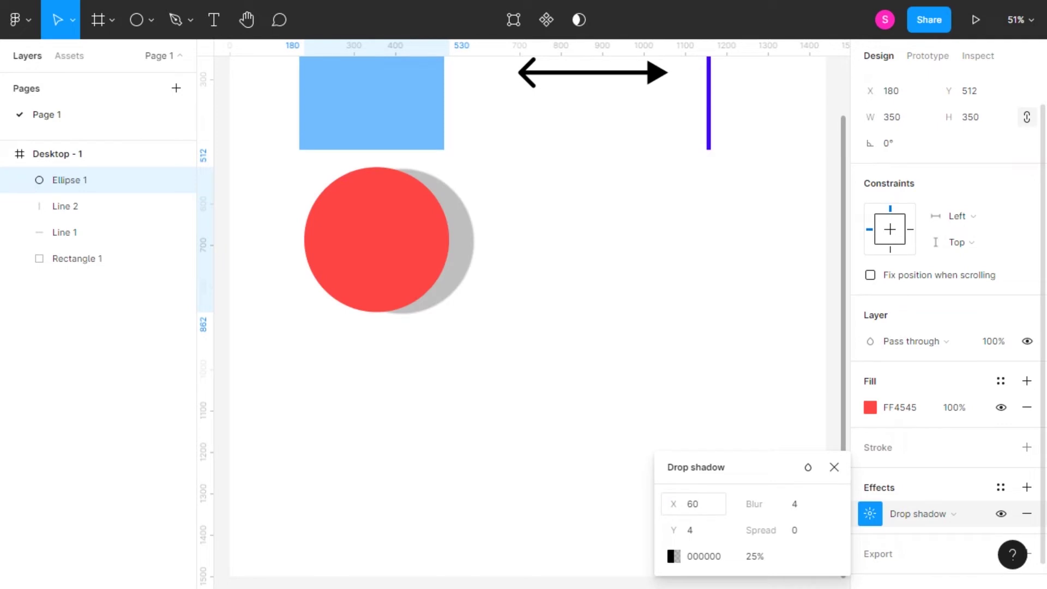
left_click(774, 503)
type("50")
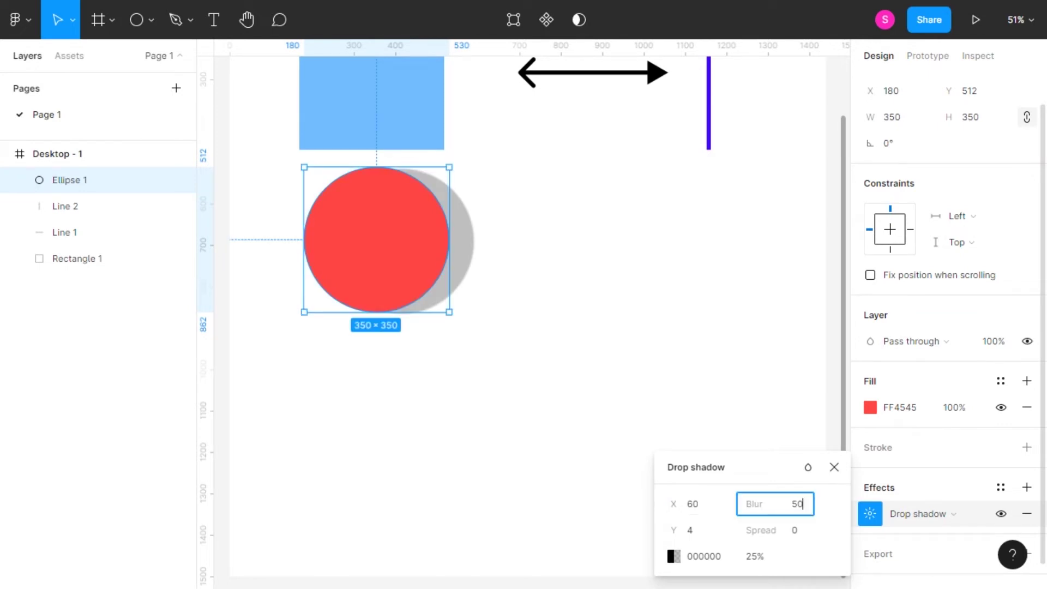
key("Return")
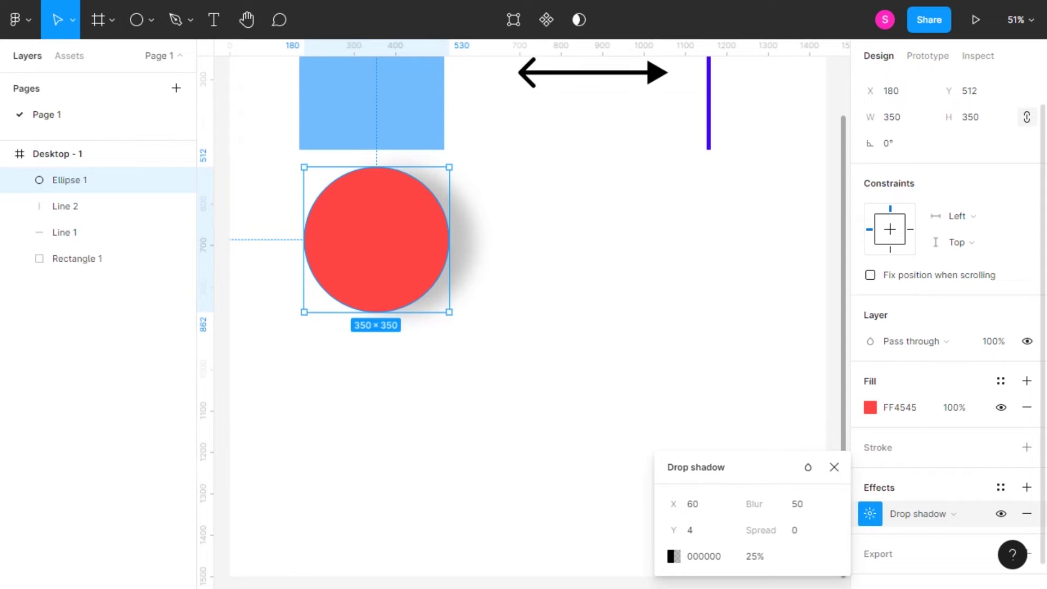
left_click(1027, 513)
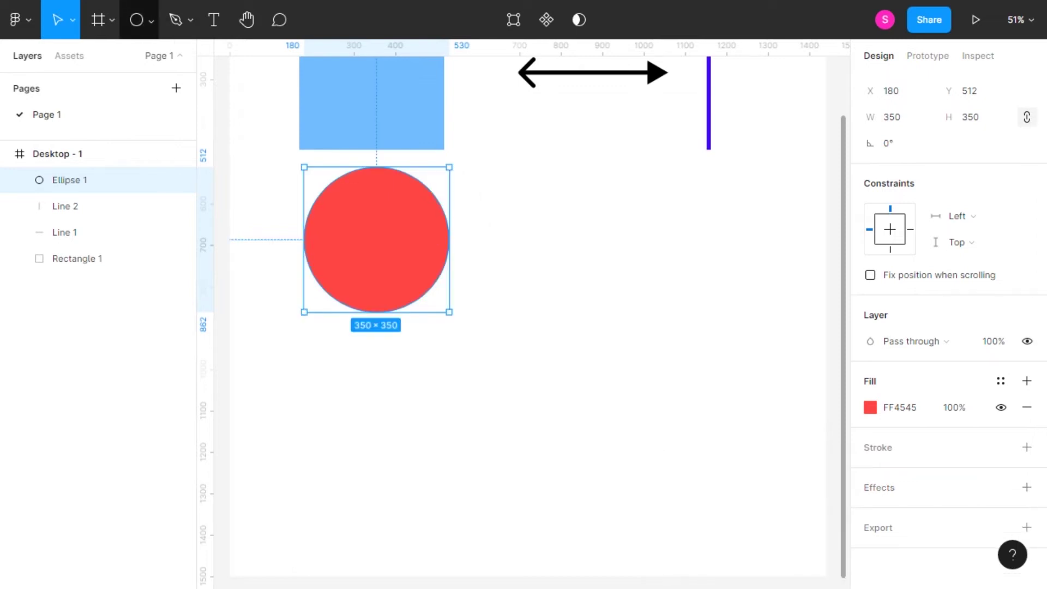
Step: Draw a polygon triangle right of the red circle and size it 450 × 450
left_click(151, 20)
left_click(118, 138)
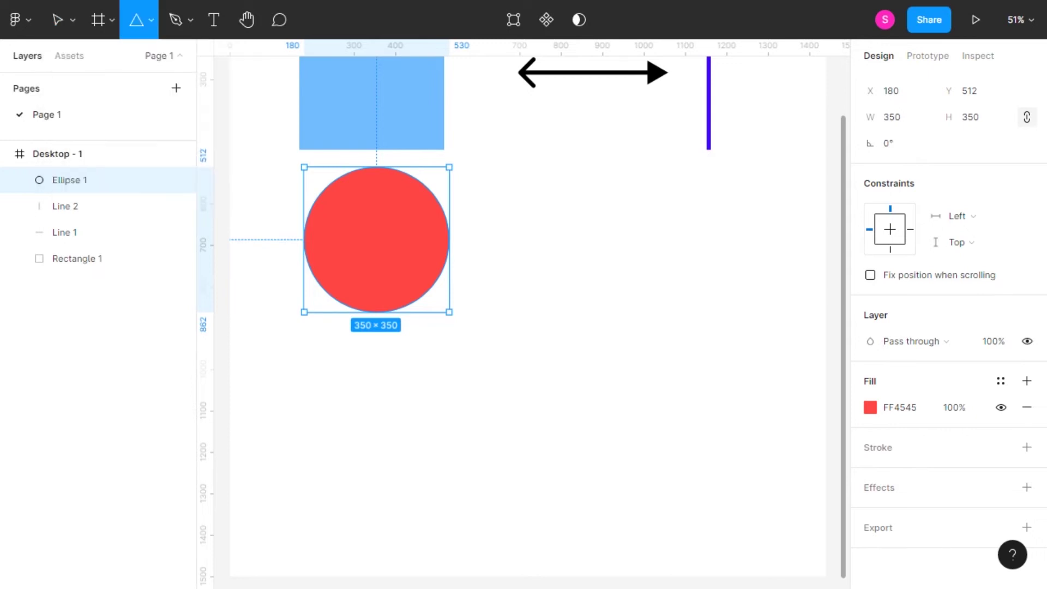
left_click_drag(537, 179, 718, 359)
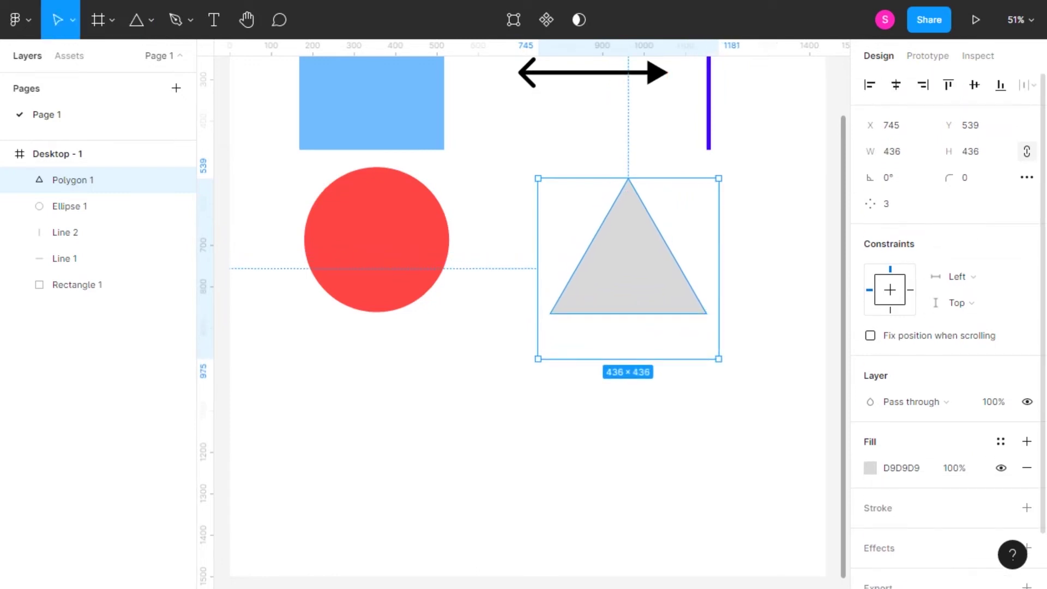
left_click(900, 151)
type("450")
key("Return")
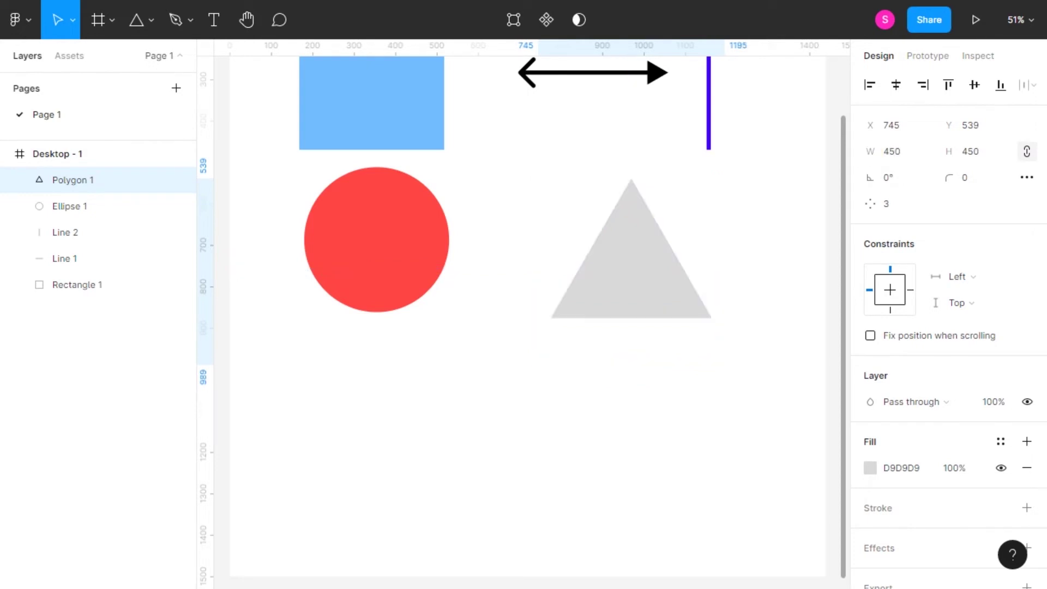
Step: Fill the triangle bright green 4BFF5D
scroll(927, 273, "down", 2)
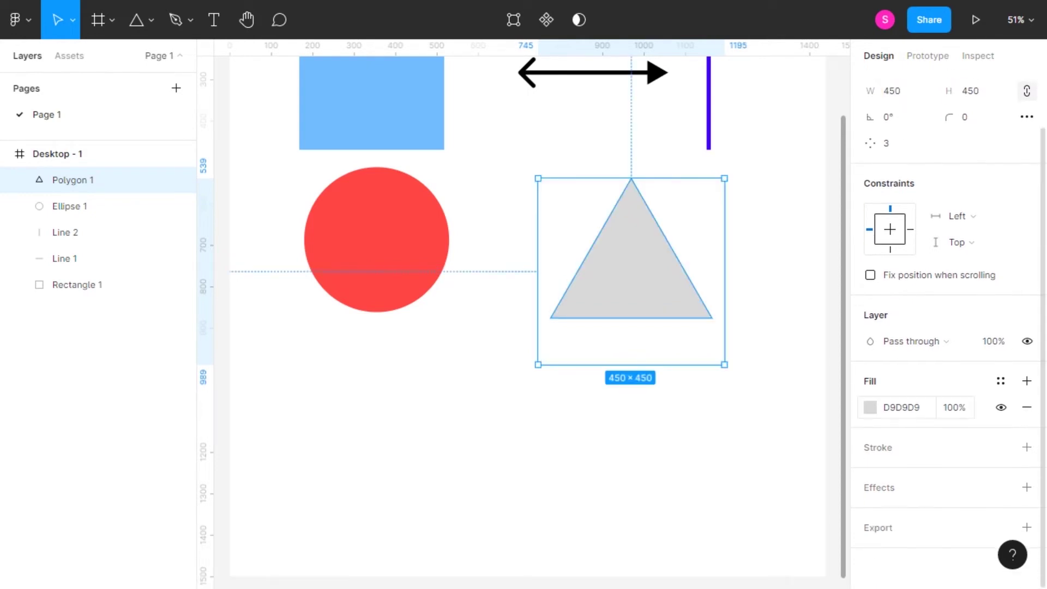
left_click(870, 407)
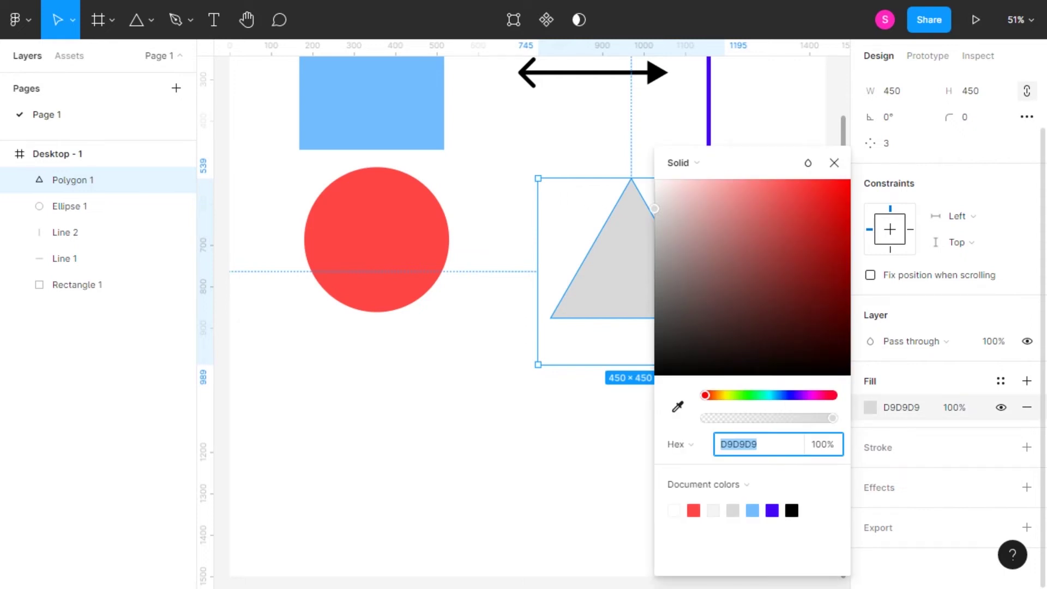
left_click(750, 395)
left_click(792, 179)
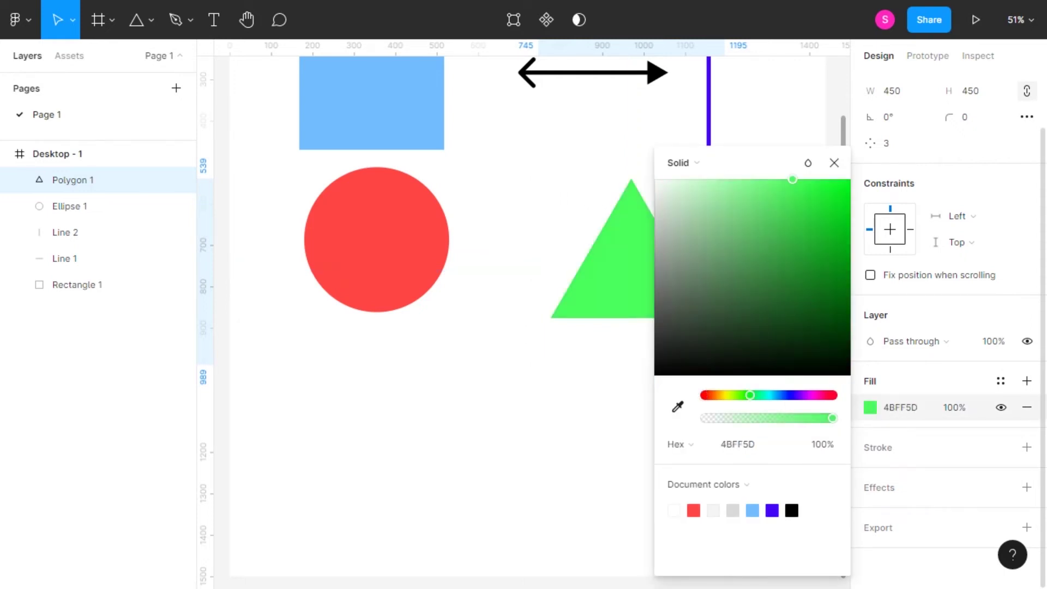
left_click(436, 436)
left_click(70, 180)
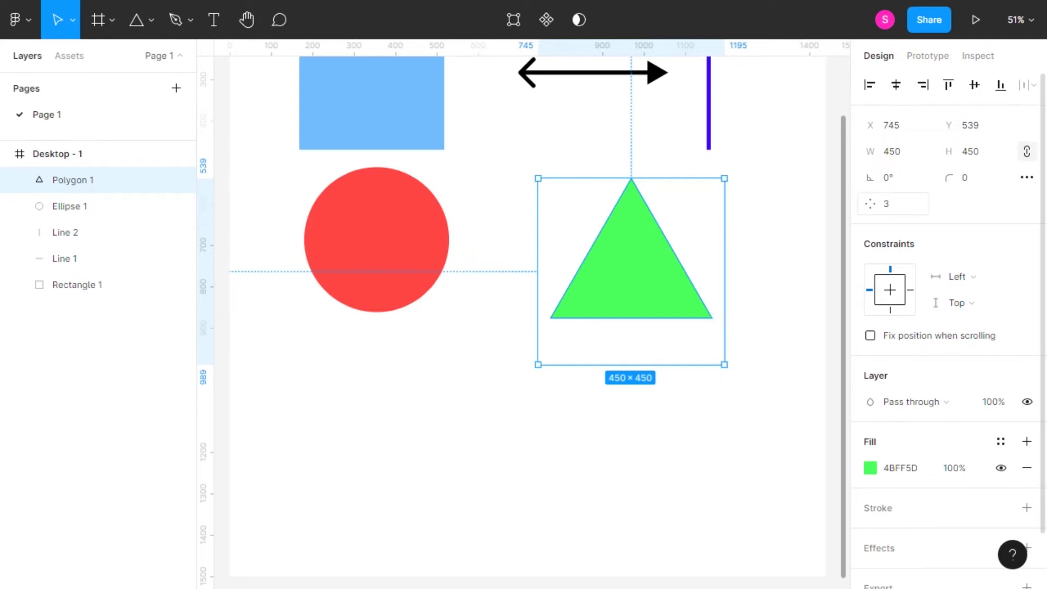
Step: Try 5 and then 6 sides on the polygon before setting it back to 3 sides
left_click(895, 204)
type("5")
key("Return")
left_click(894, 203)
type("6")
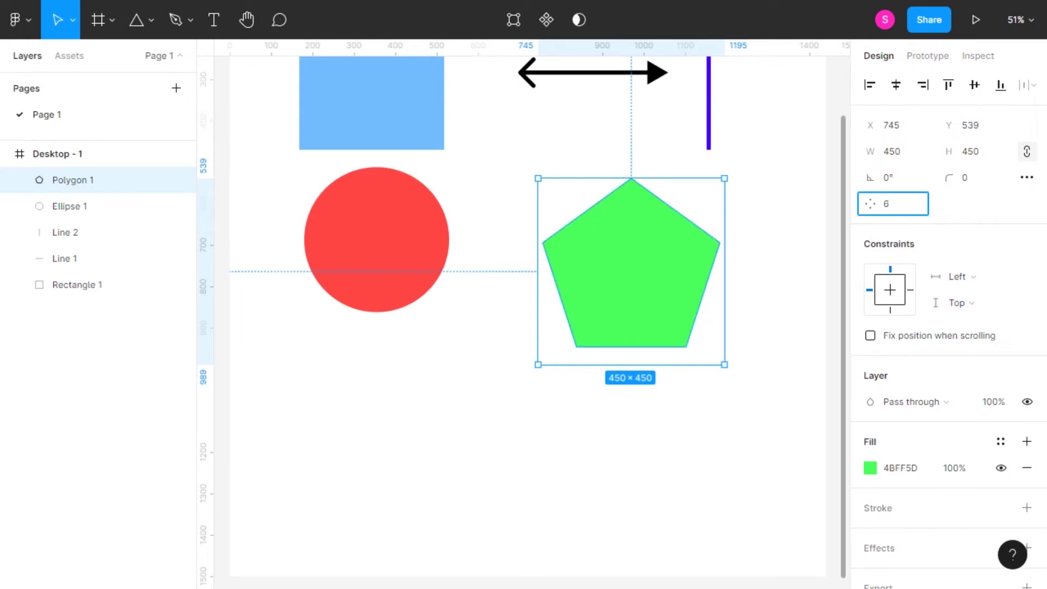
key("Return")
left_click(894, 203)
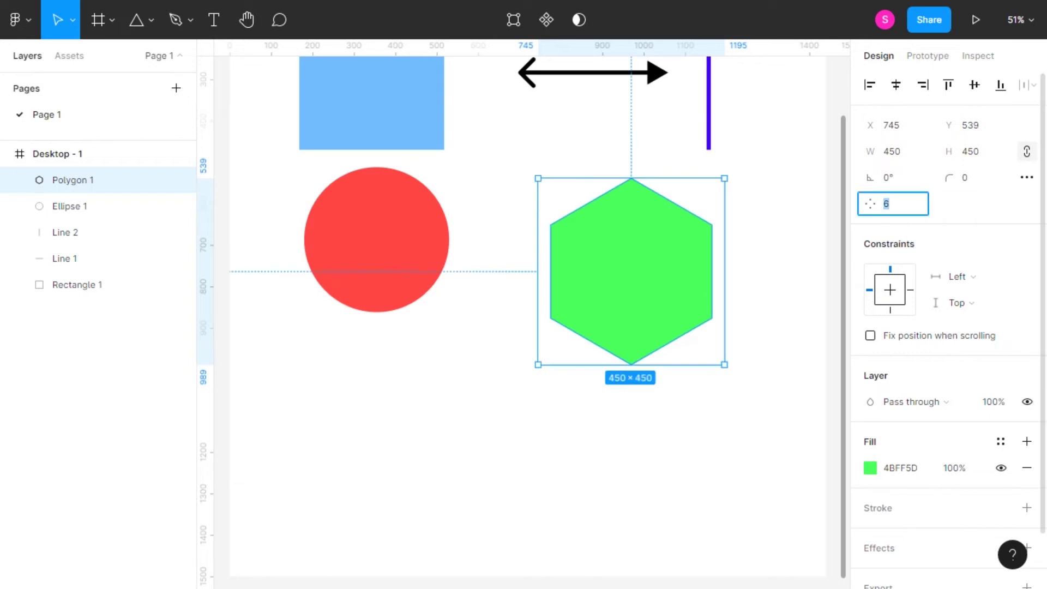
type("3")
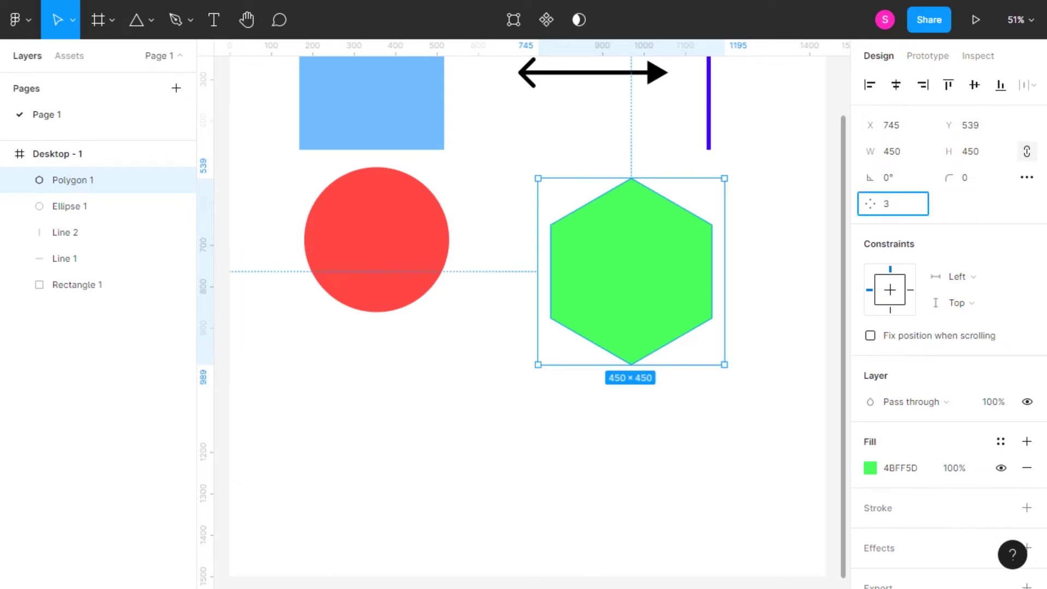
key("Return")
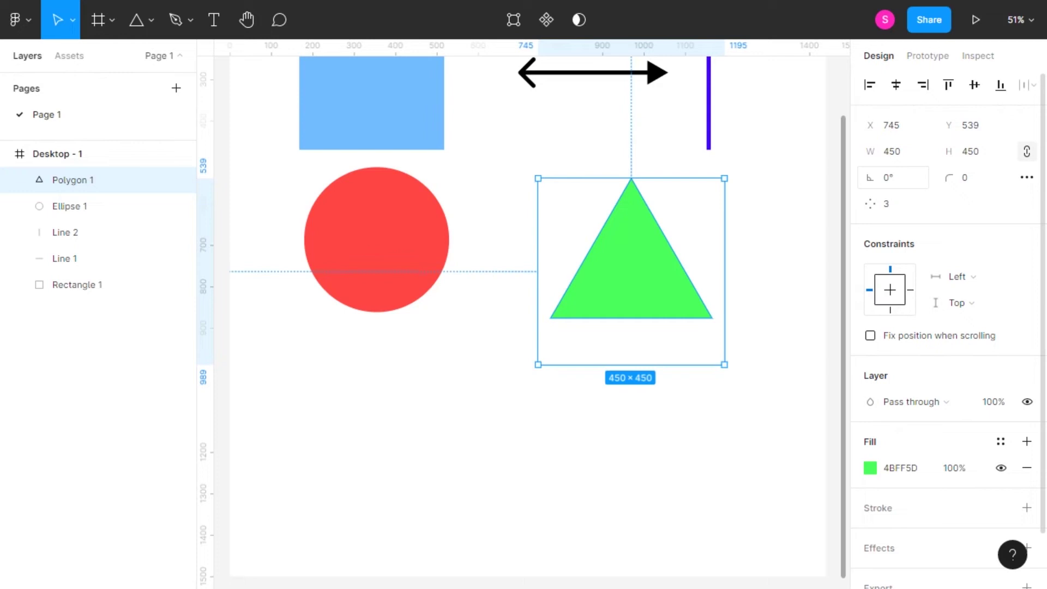
Step: Rotate the triangle 150° and move it level with the red circle's centre
left_click(887, 177)
key("ctrl+a")
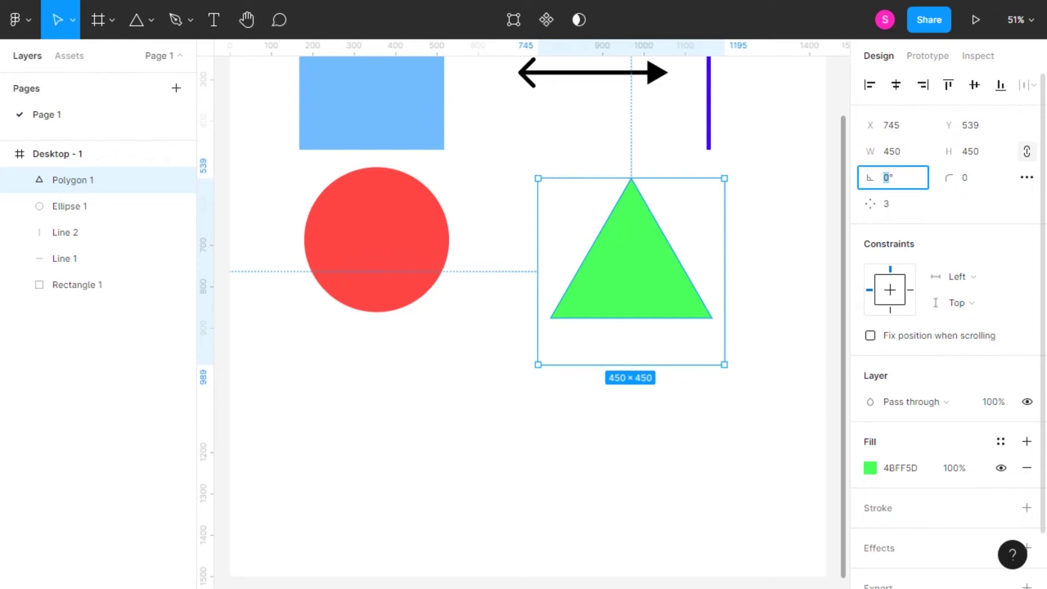
type("150")
key("Return")
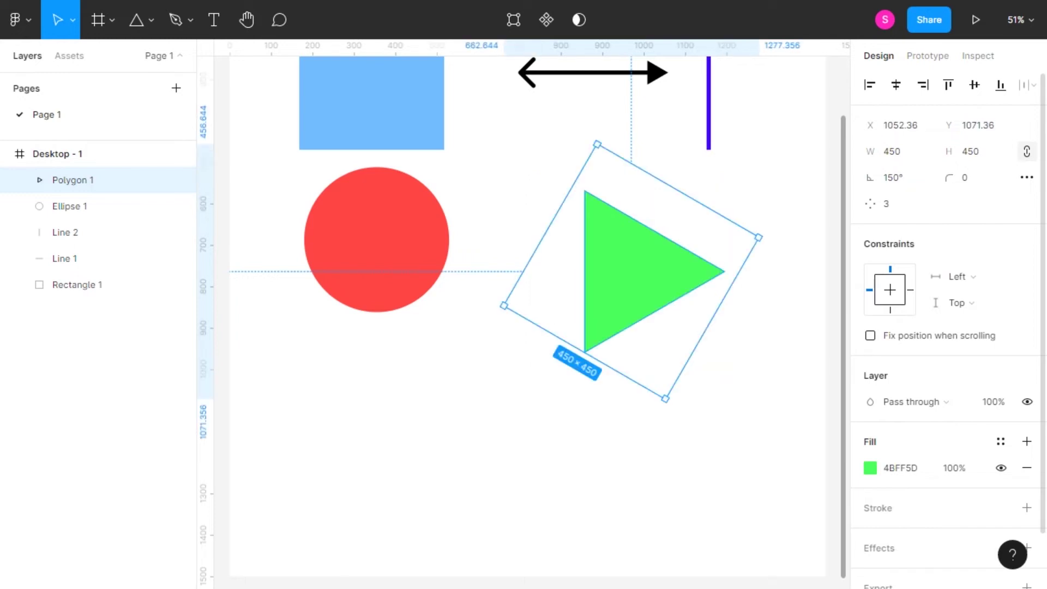
left_click_drag(631, 270, 602, 240)
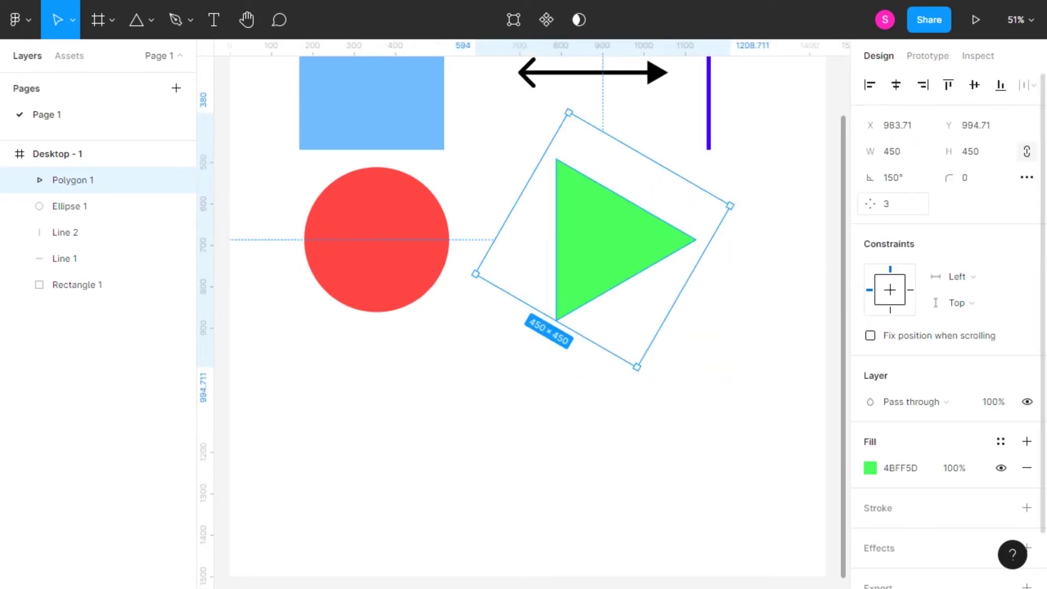
scroll(949, 448, "down", 1)
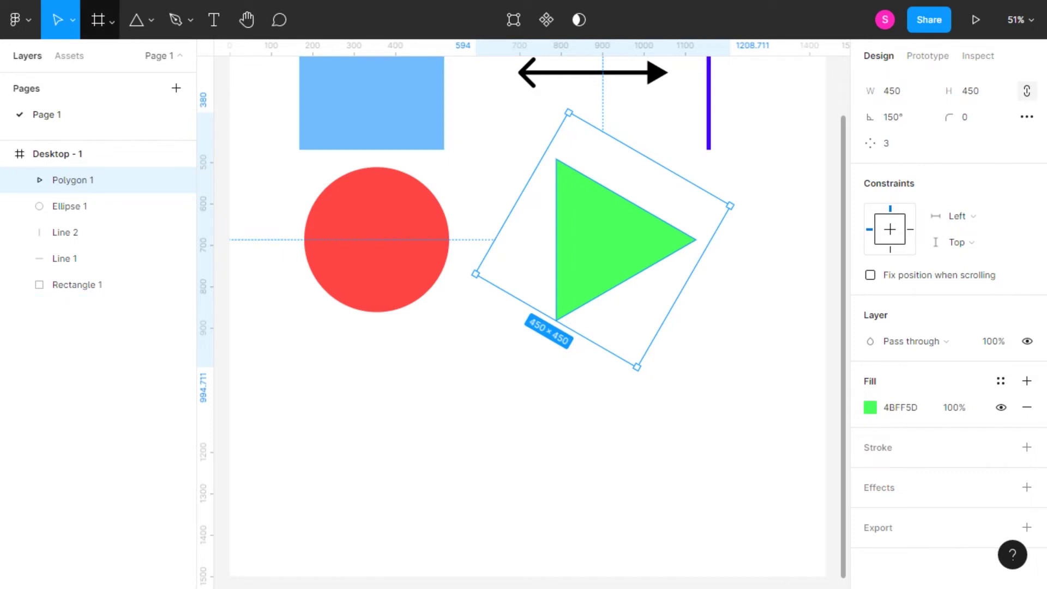
Step: Draw a star below the red circle and set its point count to 4
left_click(151, 20)
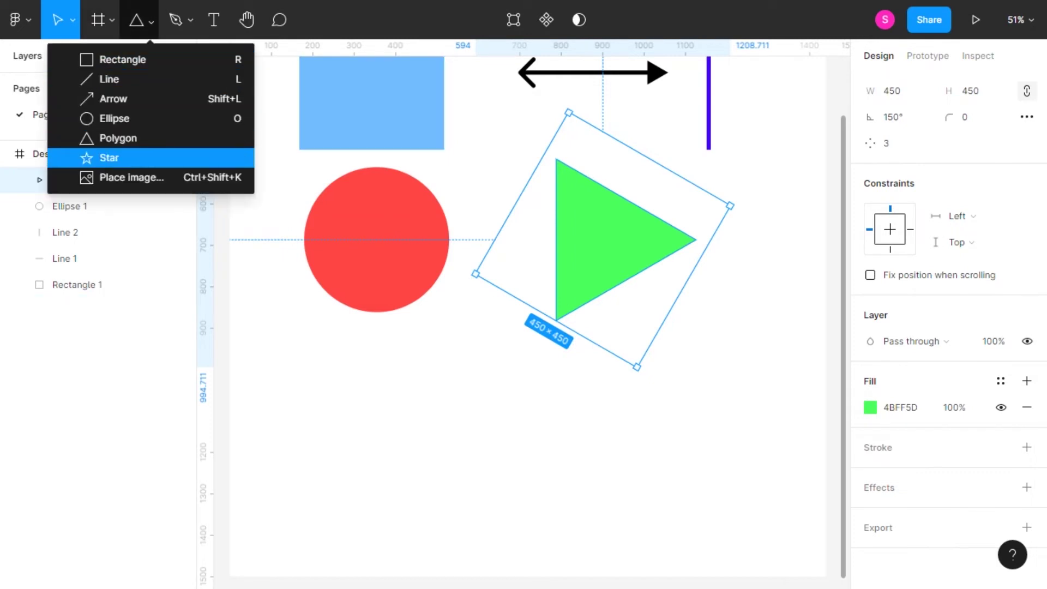
left_click(109, 158)
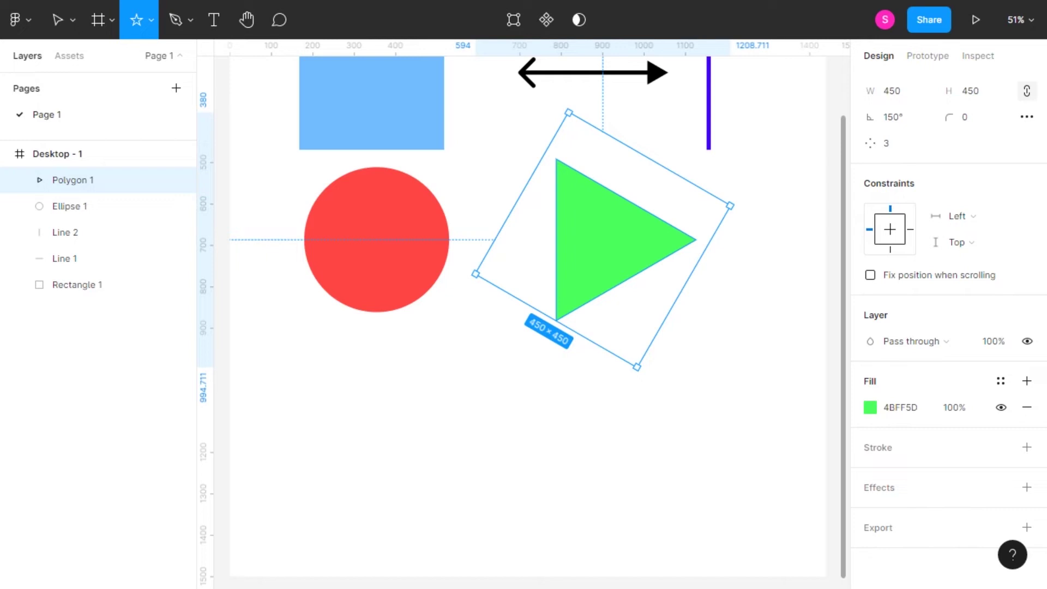
left_click_drag(319, 358, 463, 502)
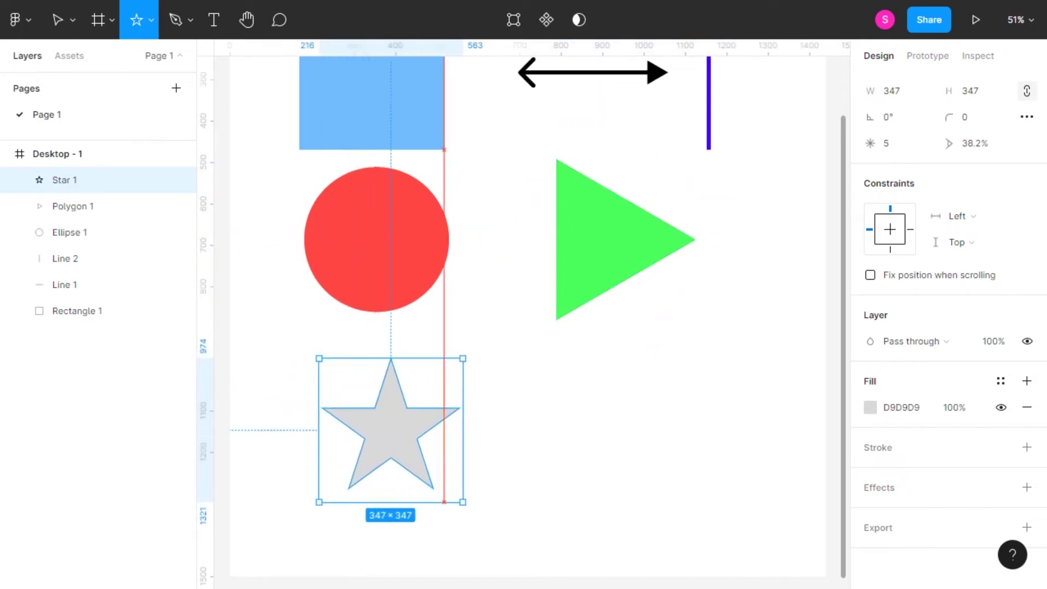
left_click(894, 143)
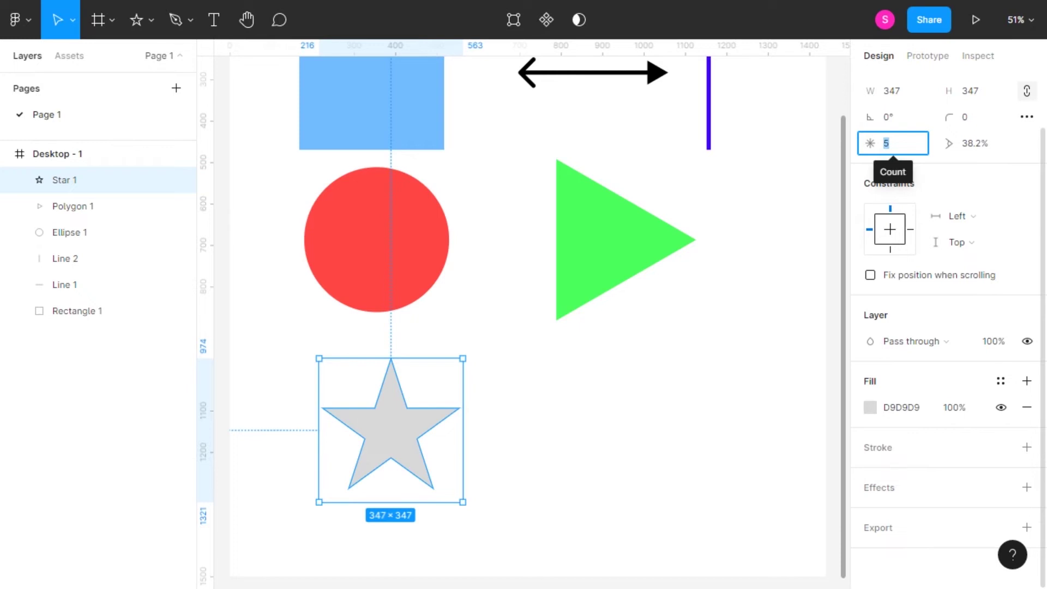
type("4")
key("Return")
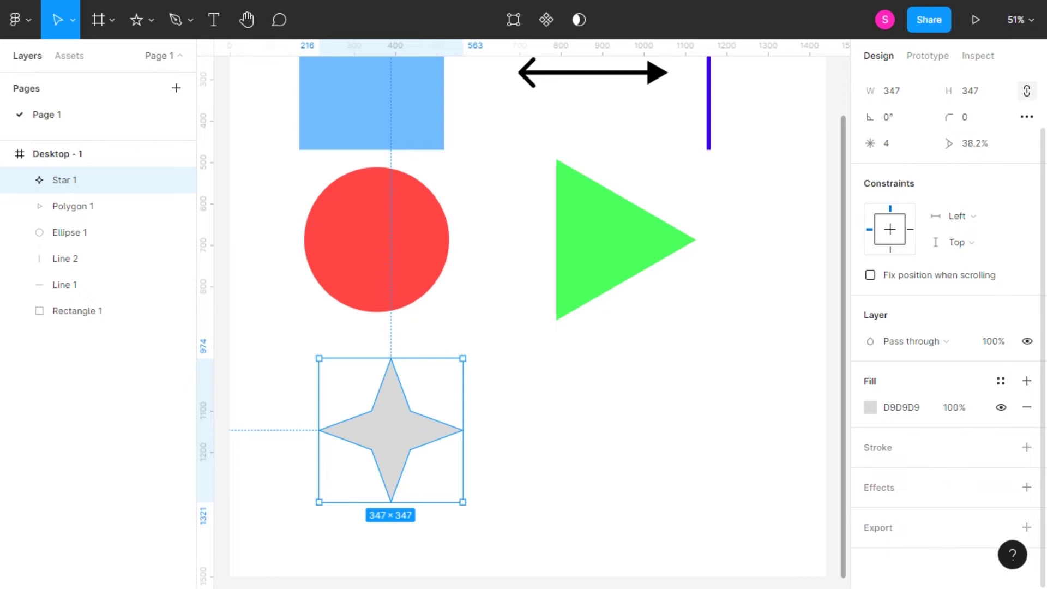
Step: Give the star a light mint 67FFDB fill
left_click(870, 408)
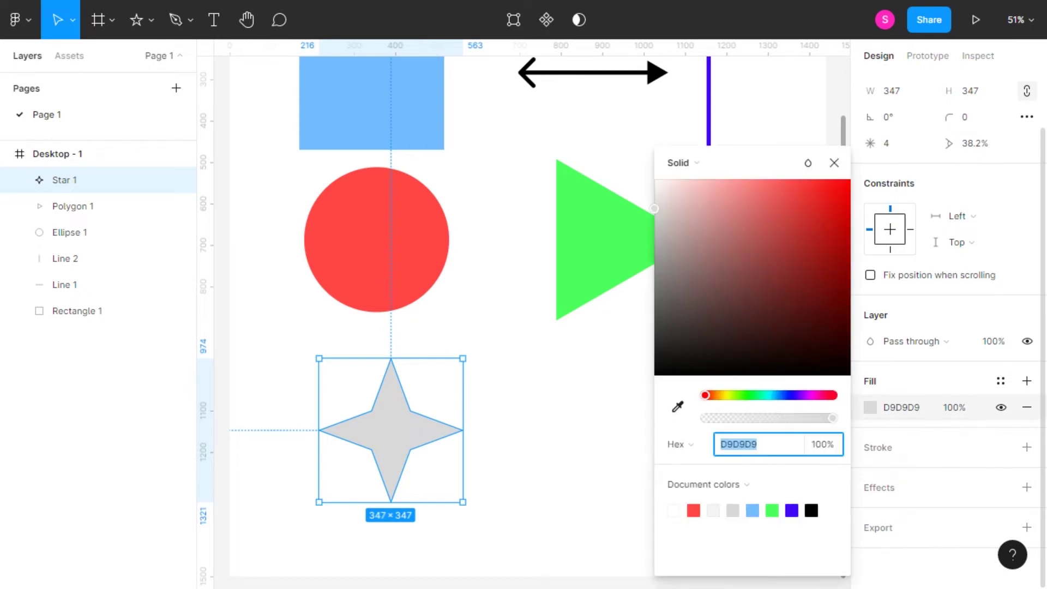
left_click_drag(705, 395, 764, 394)
left_click_drag(763, 182, 774, 180)
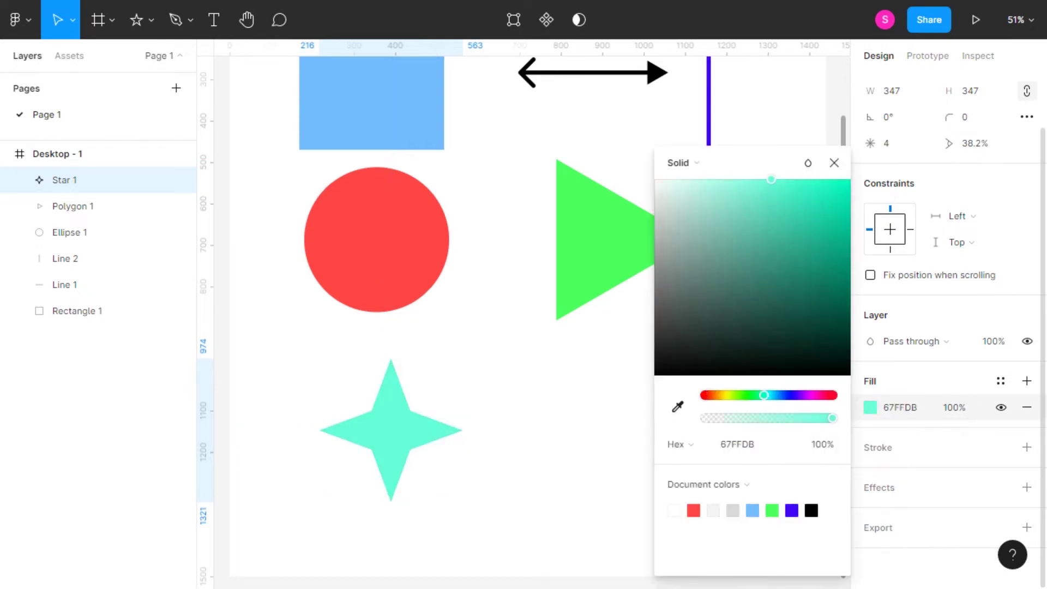
left_click(203, 501)
scroll(203, 502, "down", 1)
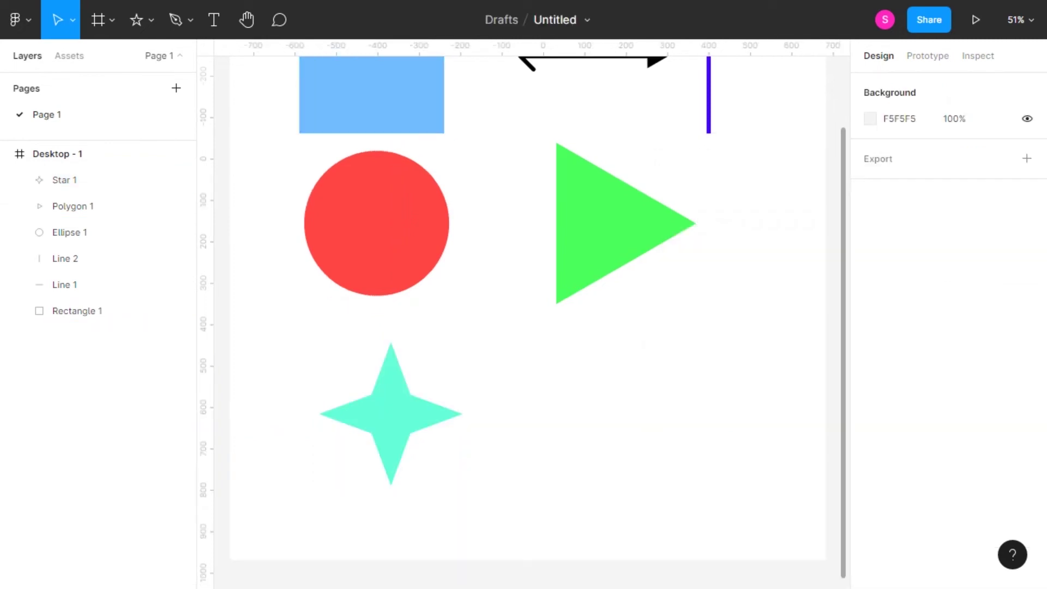
Step: With the Pen tool, draw a curved path right of the star and close it at its first point
left_click(140, 19)
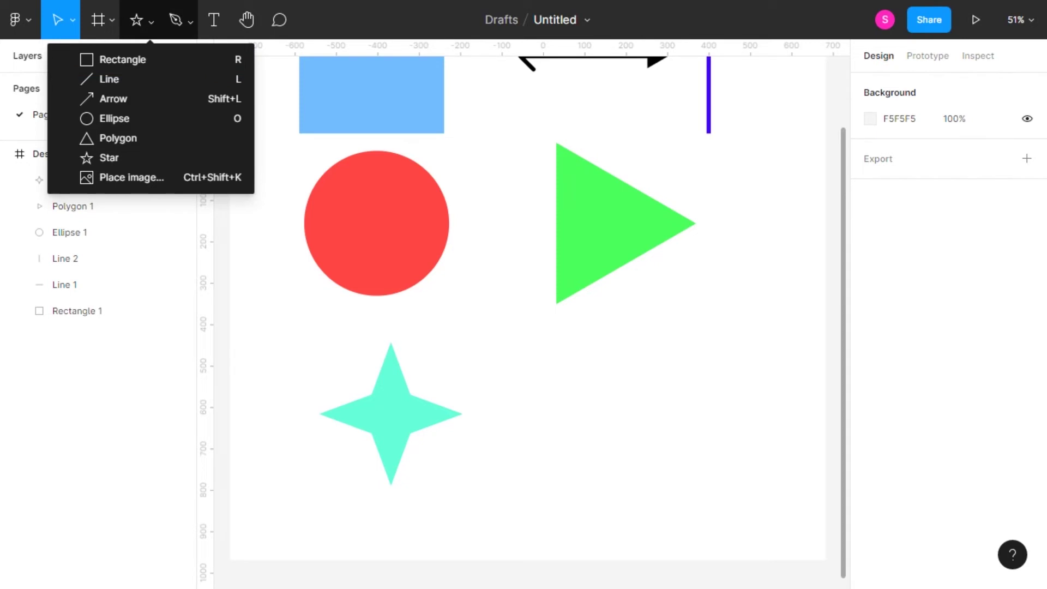
left_click(190, 21)
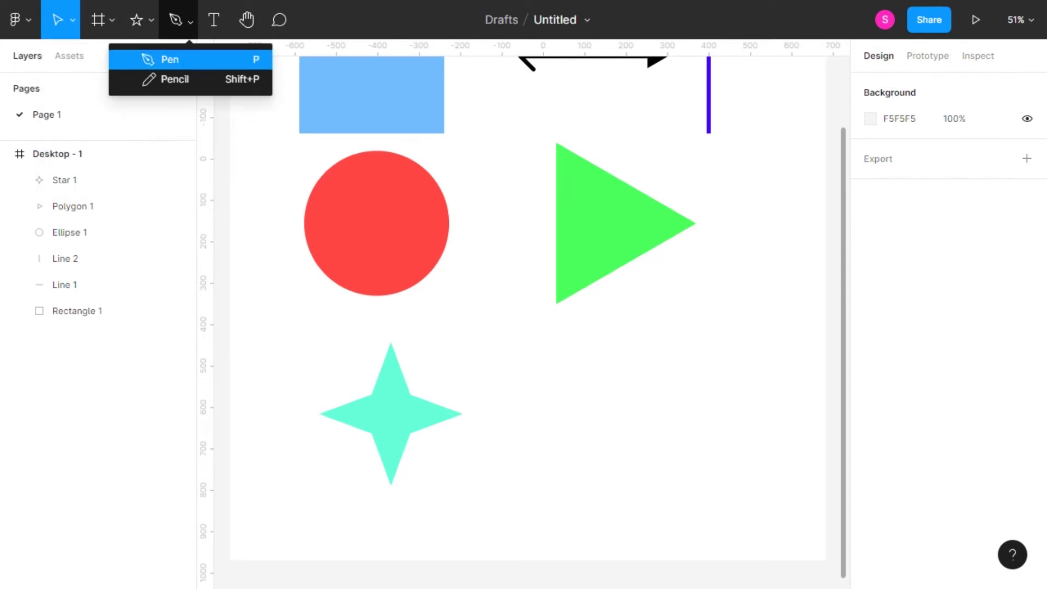
left_click(169, 59)
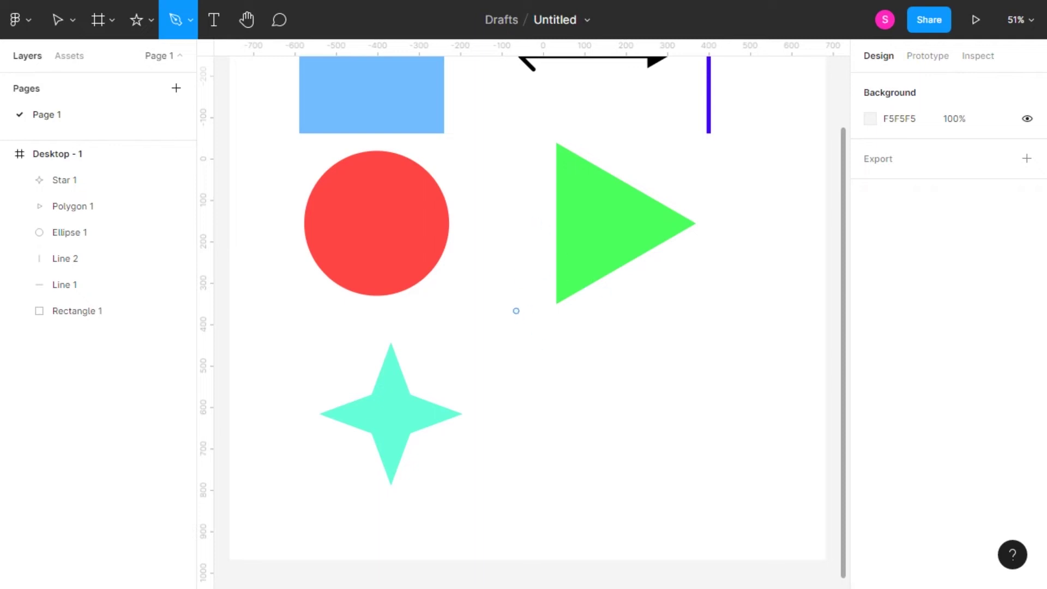
left_click(533, 327)
mouse_move(674, 428)
left_mouse_down()
mouse_move(695, 472)
mouse_move(671, 501)
left_mouse_up()
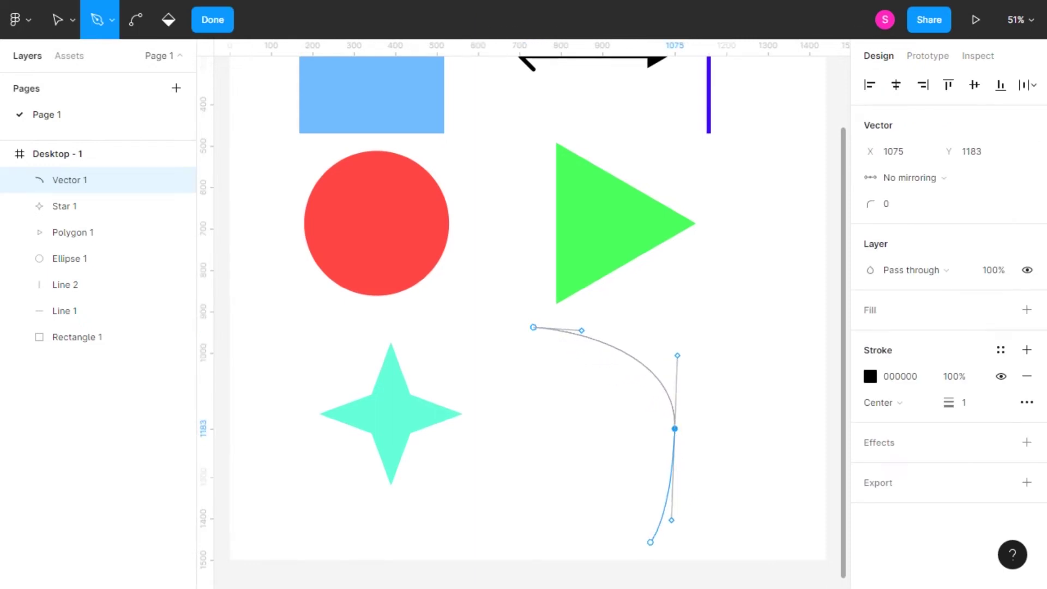
left_click(600, 562)
left_click(639, 478)
left_click(576, 441)
left_click(601, 386)
left_click_drag(600, 386, 578, 355)
left_click(533, 327)
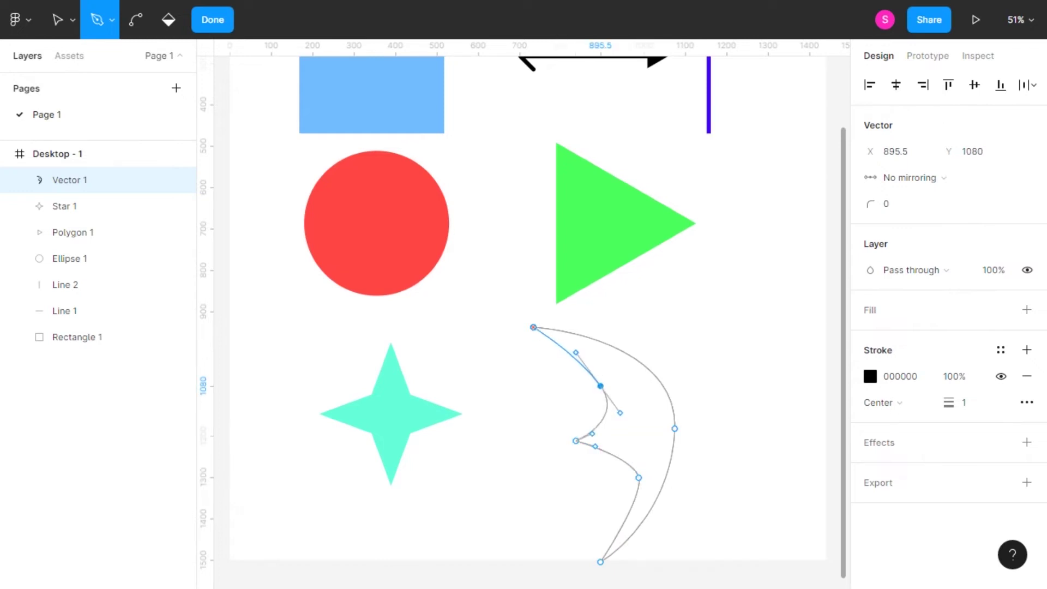
key("Escape")
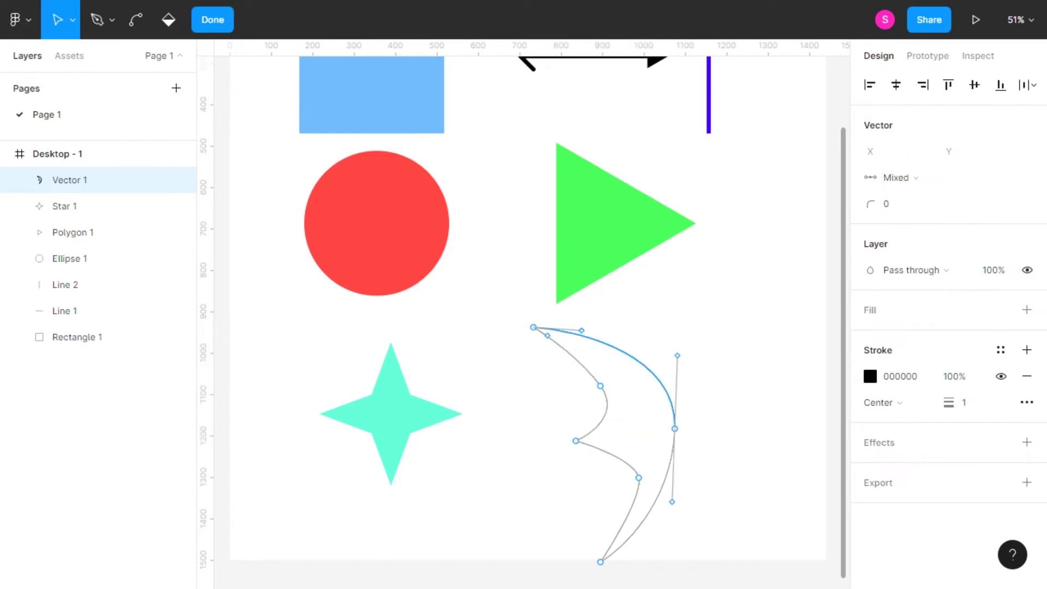
Step: Add a fill to the crescent and set it to yellow-green E5FF45
key("Escape")
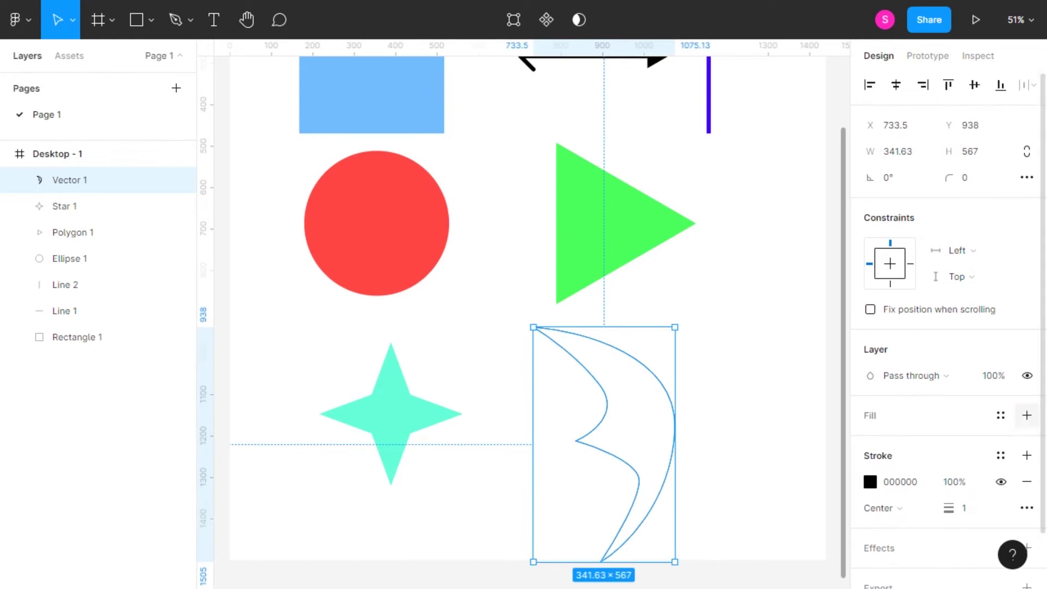
left_click(1027, 414)
left_click(870, 442)
type("D0E455")
key("Return")
left_click(797, 183)
left_click(833, 162)
Step: Remove the crescent's stroke and move it up beside the triangle
scroll(948, 327, "down", 2)
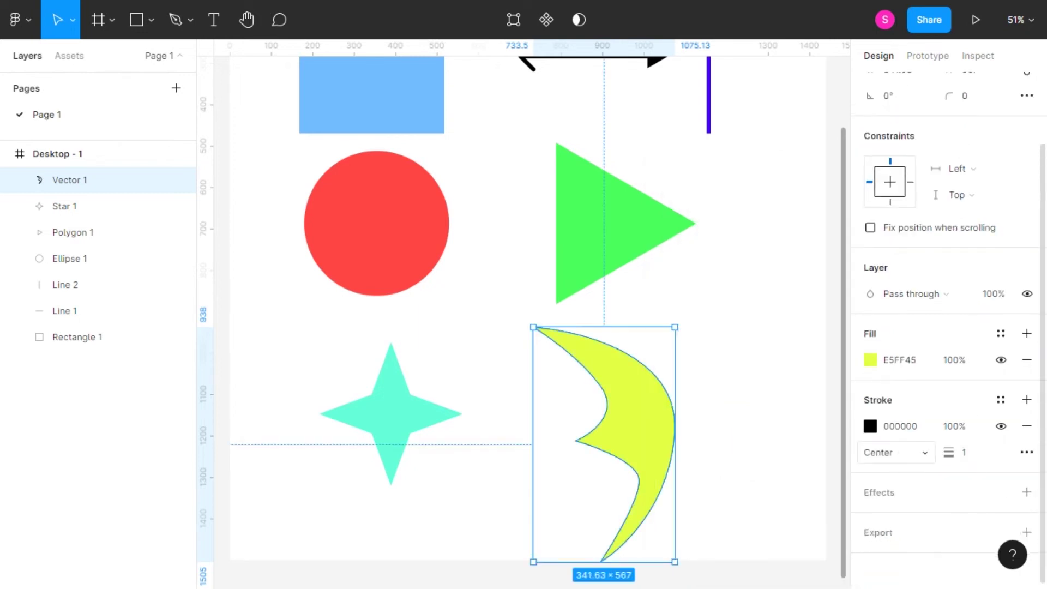
left_click(1026, 426)
left_click_drag(626, 436, 712, 365)
left_click(190, 20)
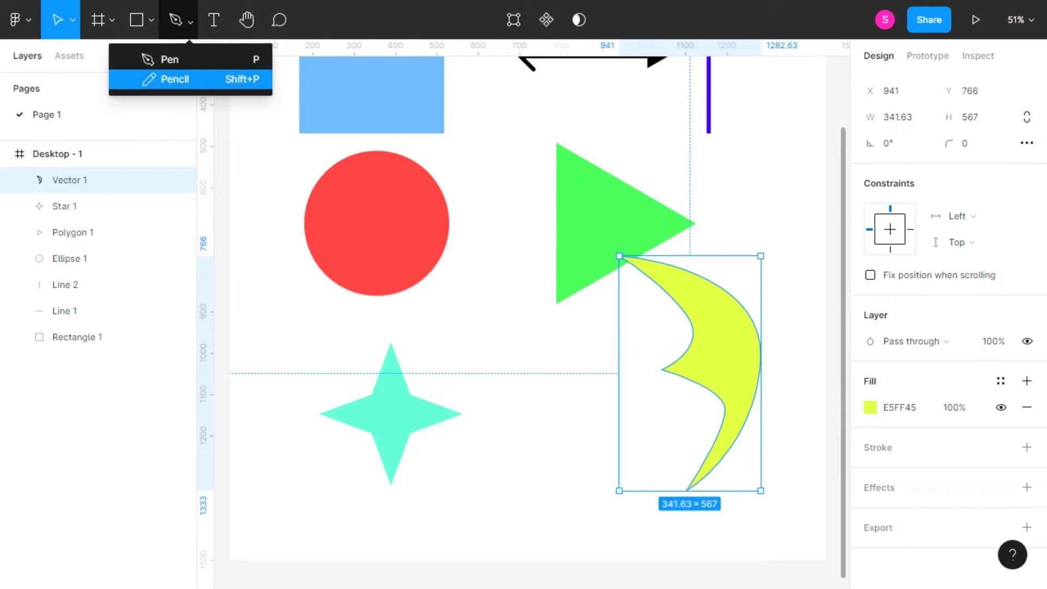
Step: Sketch a pencil stroke left of the triangle, delete it, and nudge Vector 1 to X 927, Y 851
left_click(174, 79)
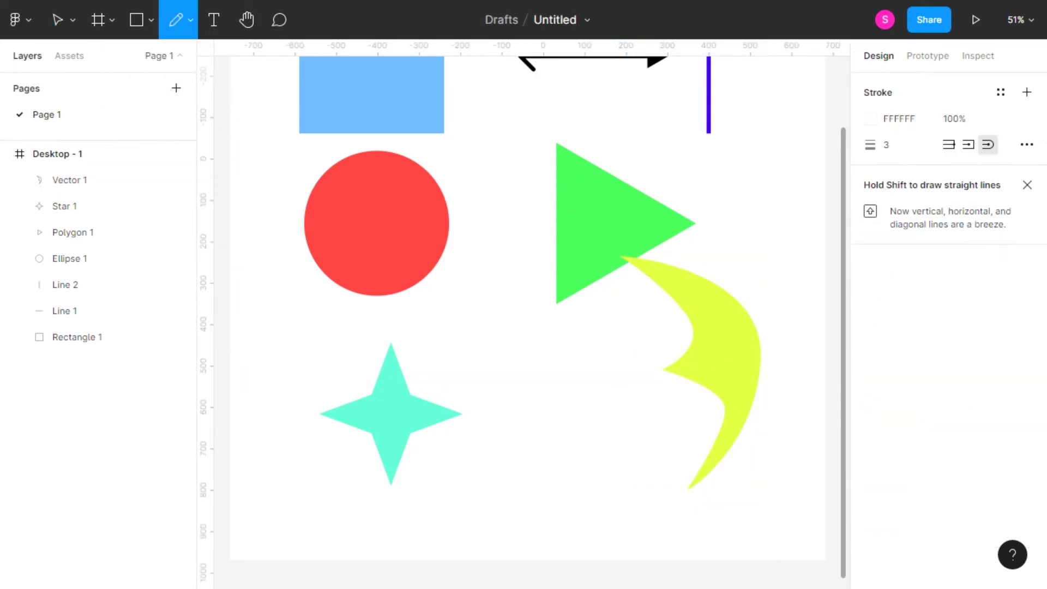
mouse_move(473, 264)
left_mouse_down()
mouse_move(500, 266)
mouse_move(528, 319)
mouse_move(512, 331)
mouse_move(500, 323)
mouse_move(481, 368)
mouse_move(472, 266)
left_mouse_up()
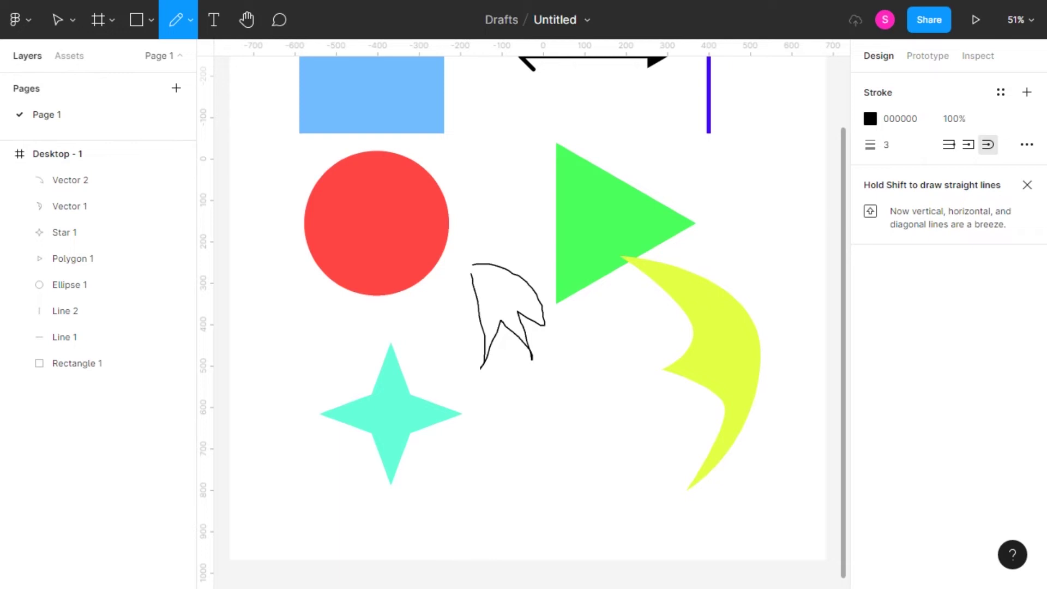
key("Escape")
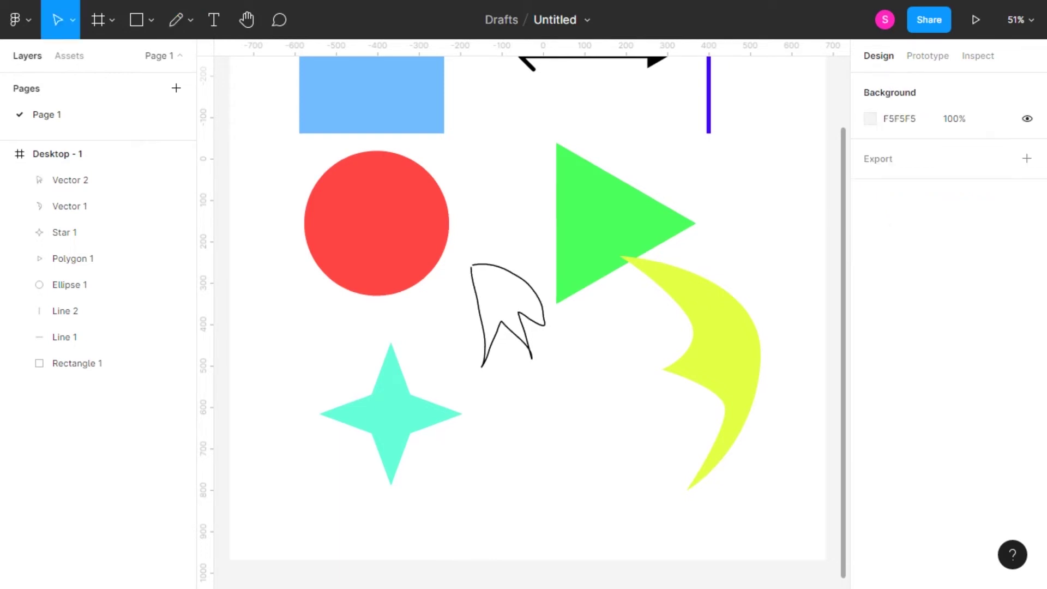
left_click(70, 180)
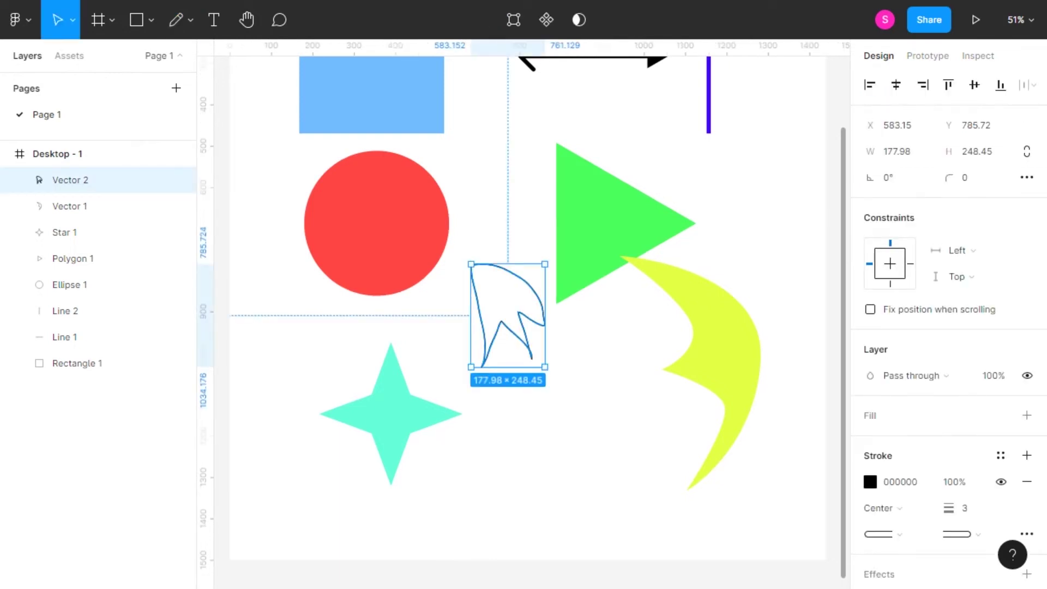
key("Delete")
mouse_move(731, 354)
left_mouse_down()
mouse_move(669, 366)
mouse_move(722, 389)
left_mouse_up()
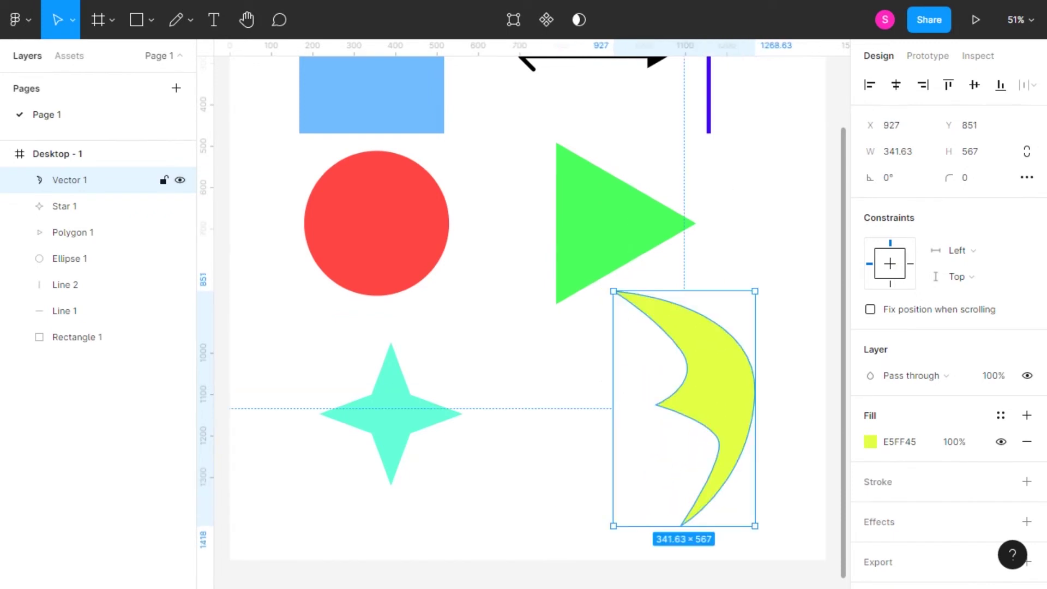
Step: Move the circle and triangle onto the blue square, and place Polygon 1 below Line 1 in Layers
left_click(70, 232)
left_click_drag(605, 229, 581, 215)
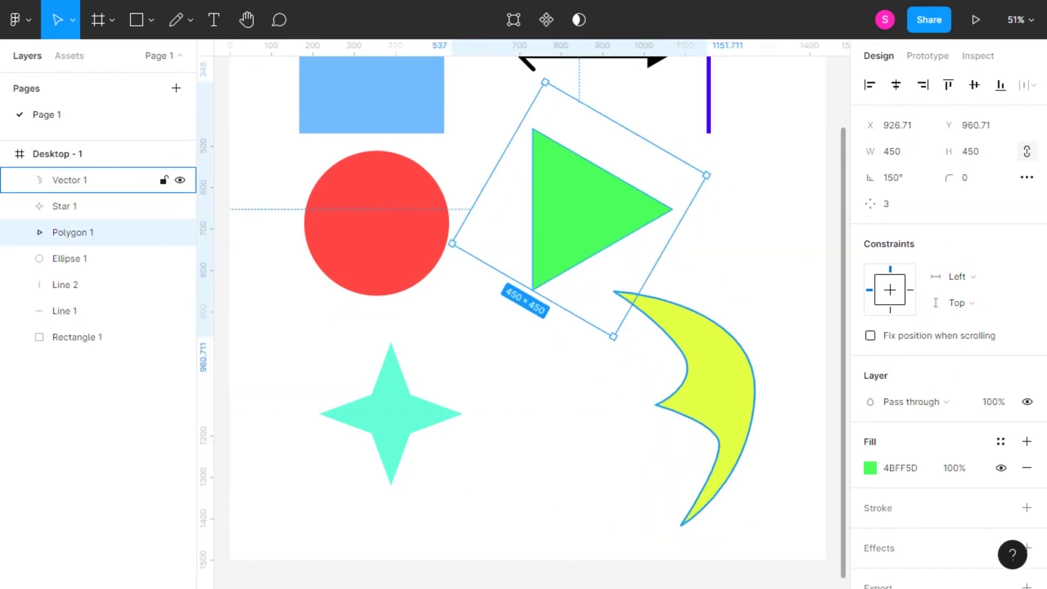
scroll(523, 317, "up", 3)
left_click_drag(376, 350, 371, 274)
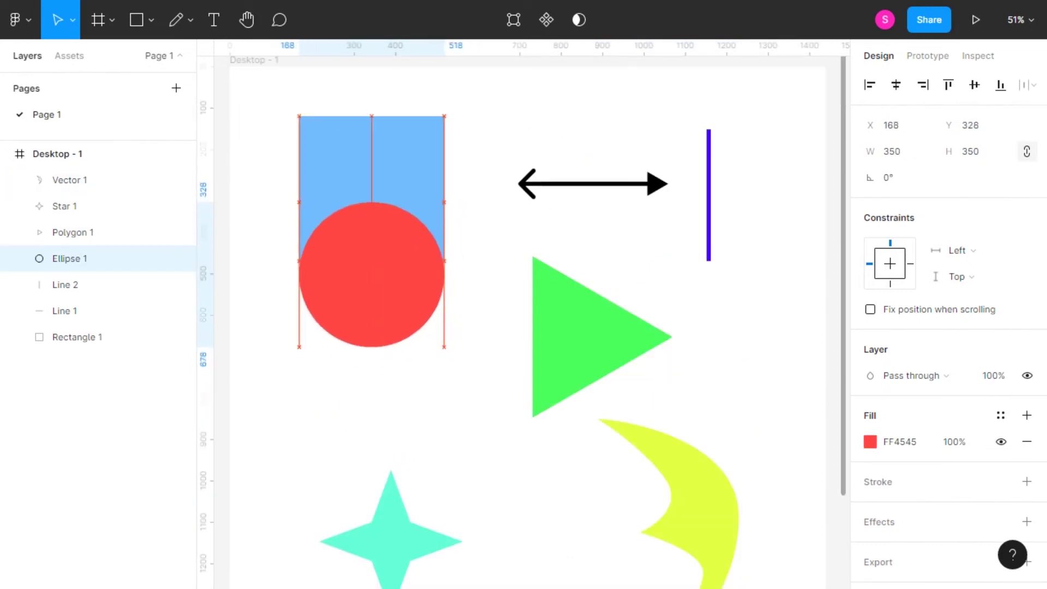
mouse_move(584, 328)
left_mouse_down()
mouse_move(545, 264)
mouse_move(440, 192)
left_mouse_up()
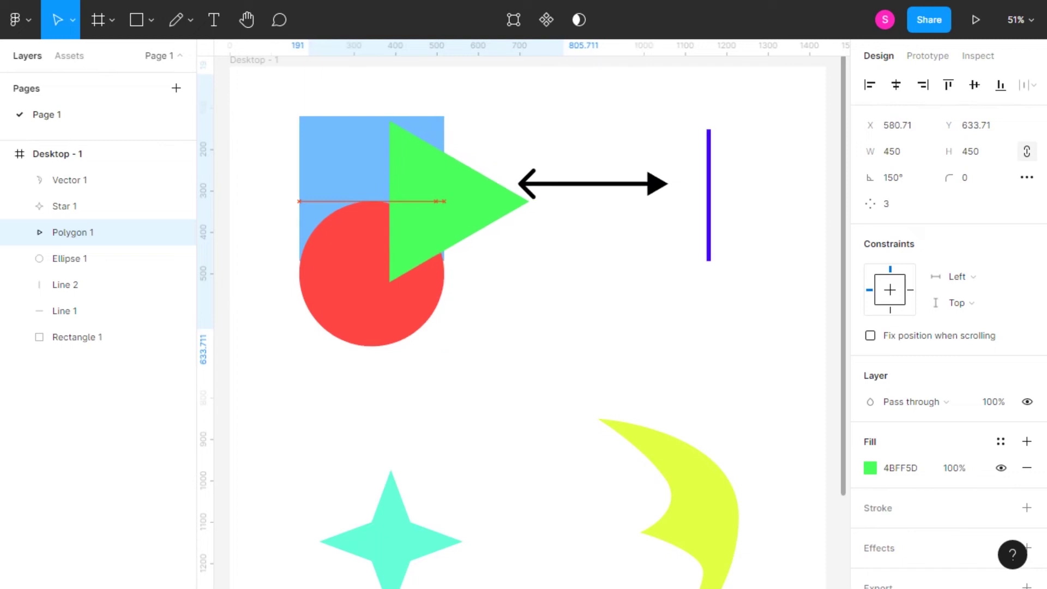
left_click(82, 337)
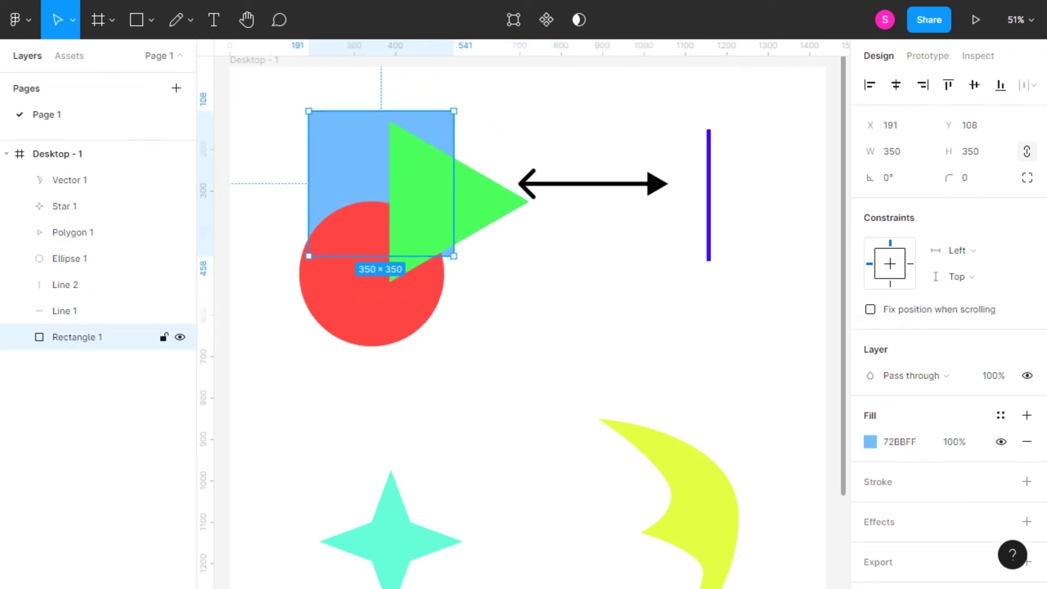
left_click(73, 233)
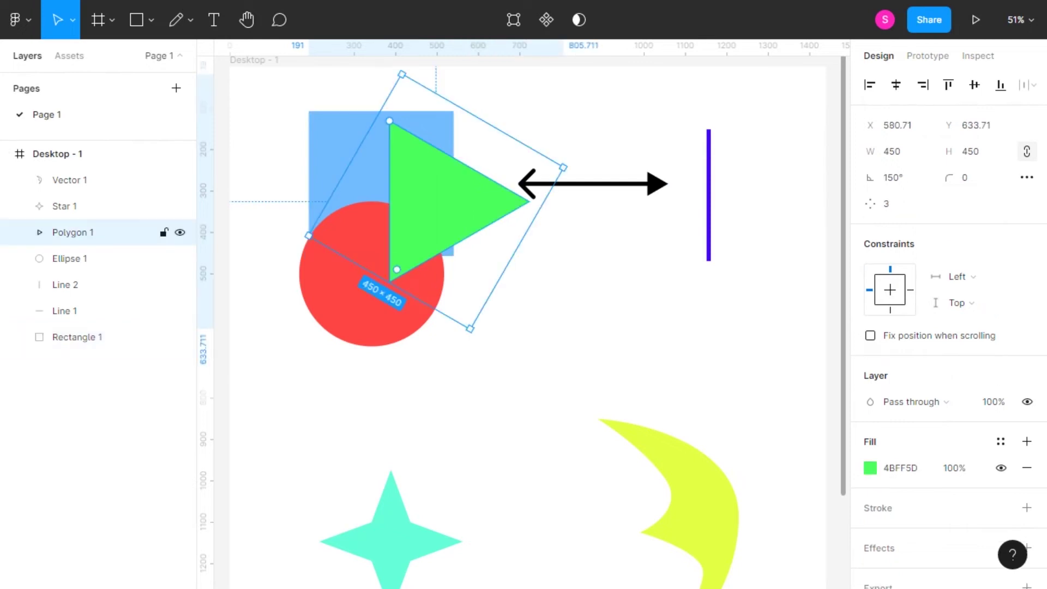
left_click_drag(73, 232, 73, 325)
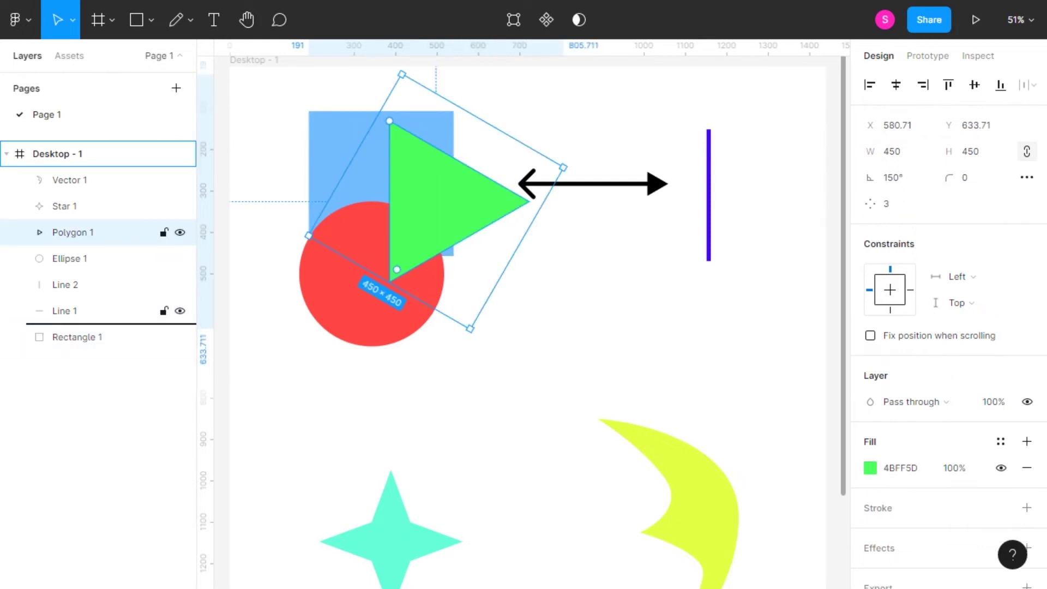
left_click(69, 232)
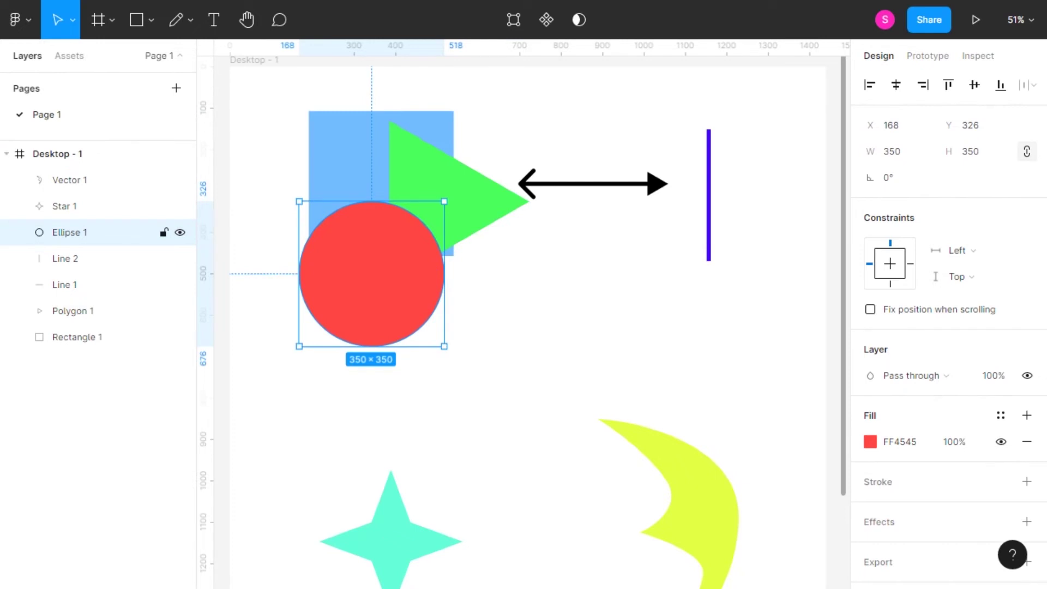
left_click_drag(69, 232, 69, 295)
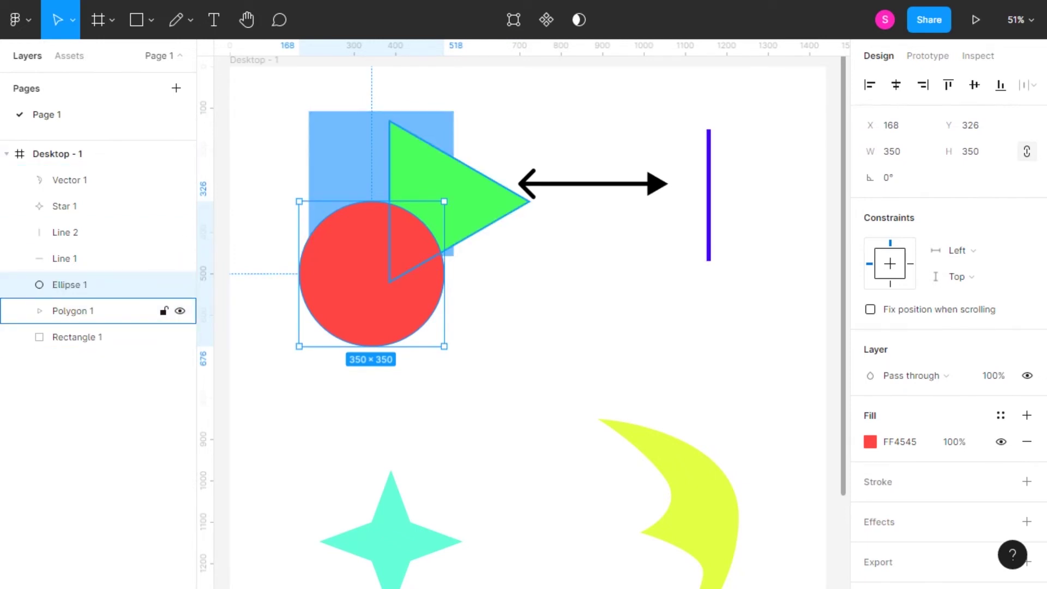
left_click_drag(71, 311, 71, 275)
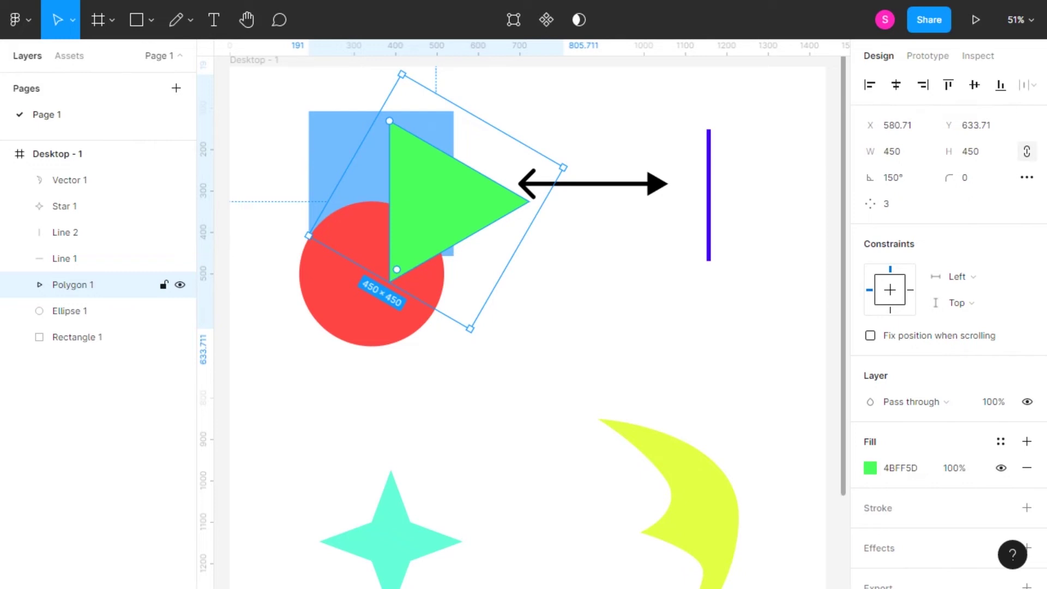
left_click(76, 337)
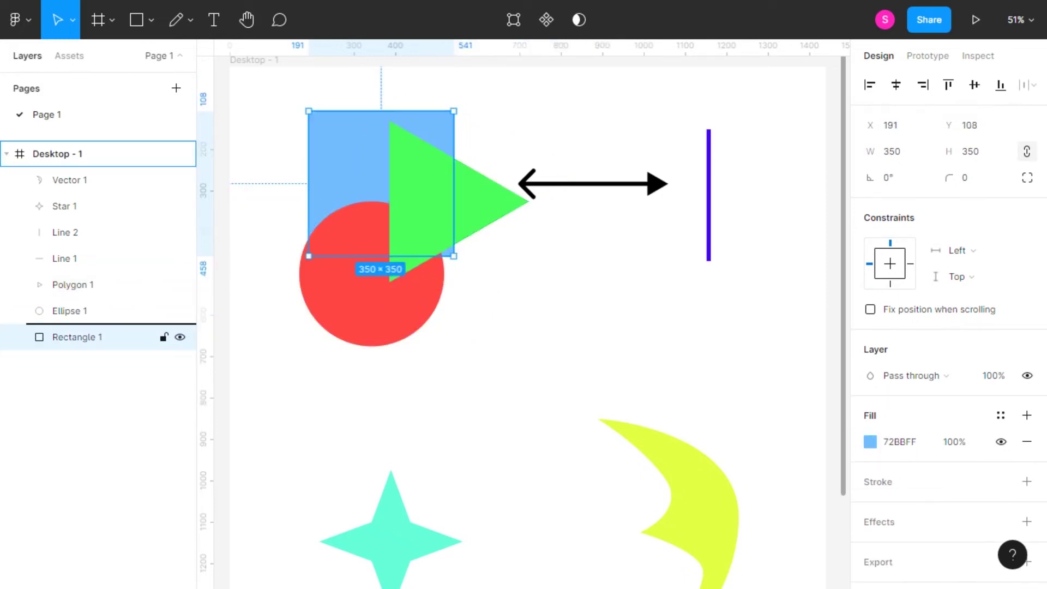
left_click_drag(76, 337, 77, 272)
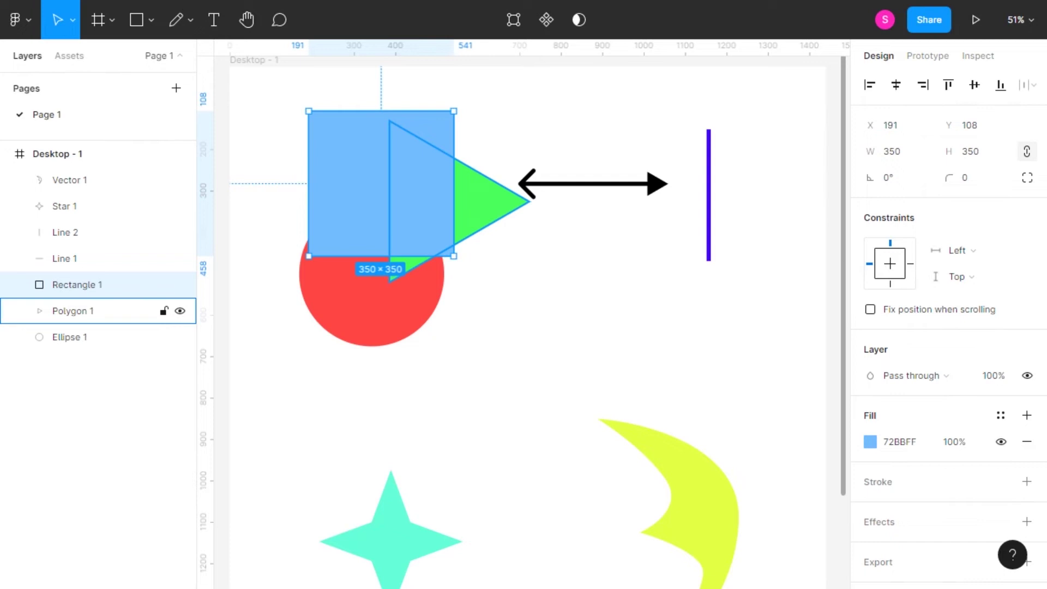
left_click_drag(77, 284, 76, 349)
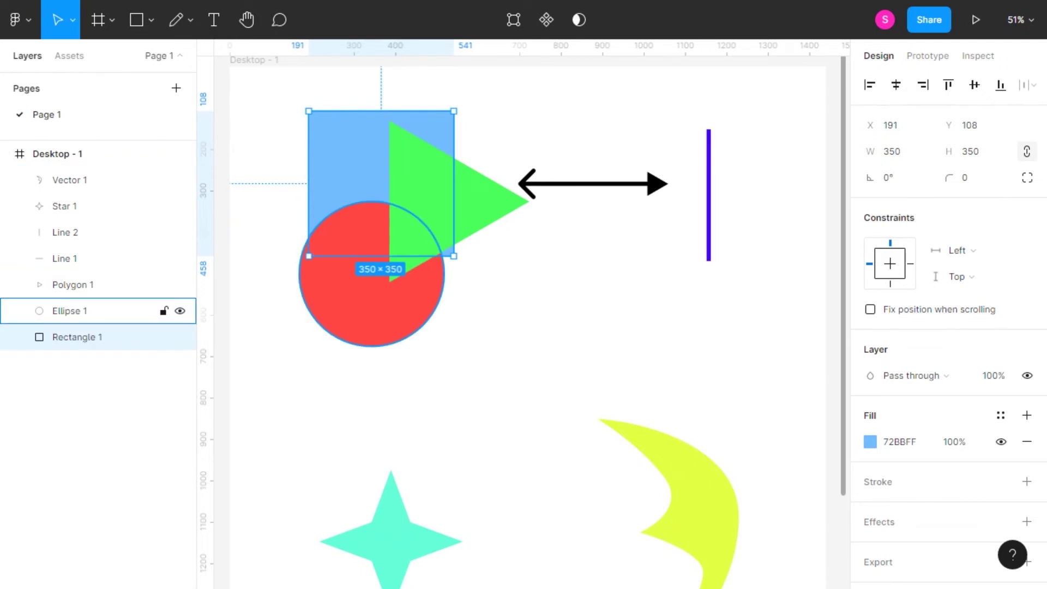
Step: Send the triangle to the back, then bring it to the front and nudge it slightly down-left
left_click(73, 284)
right_click(475, 127)
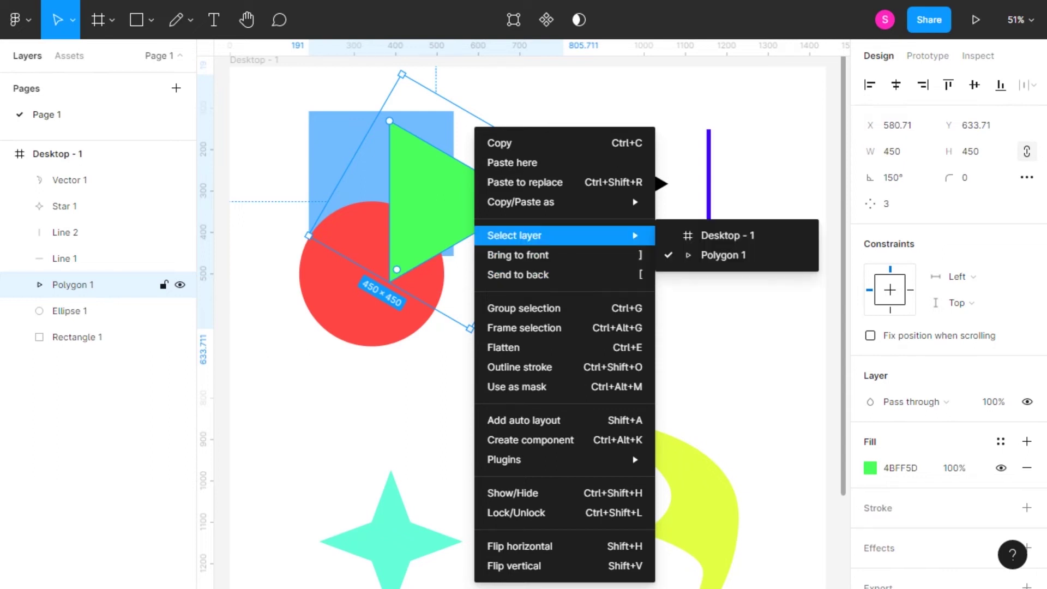
left_click(518, 274)
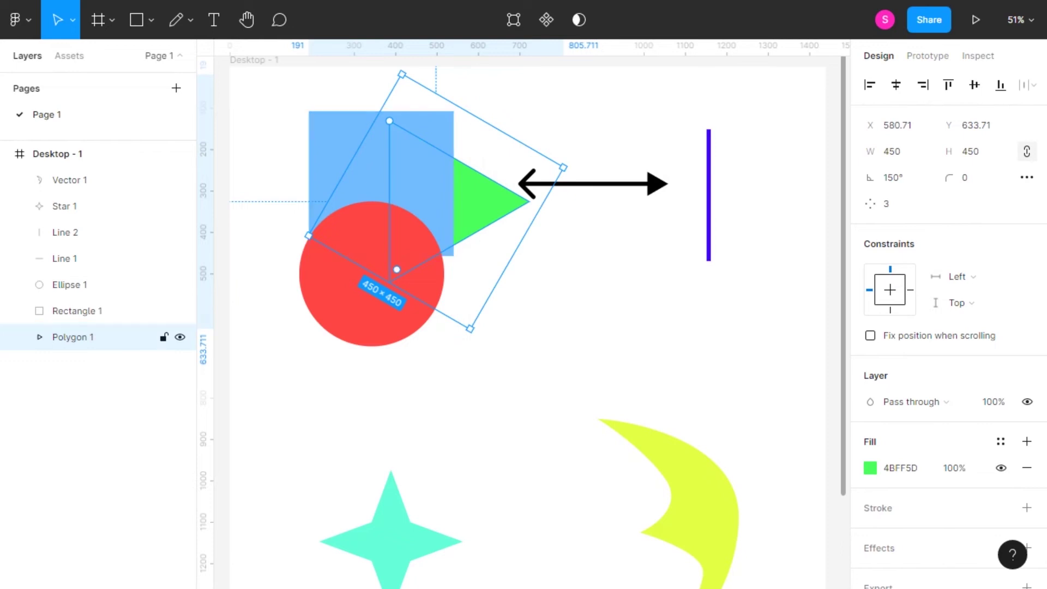
right_click(475, 218)
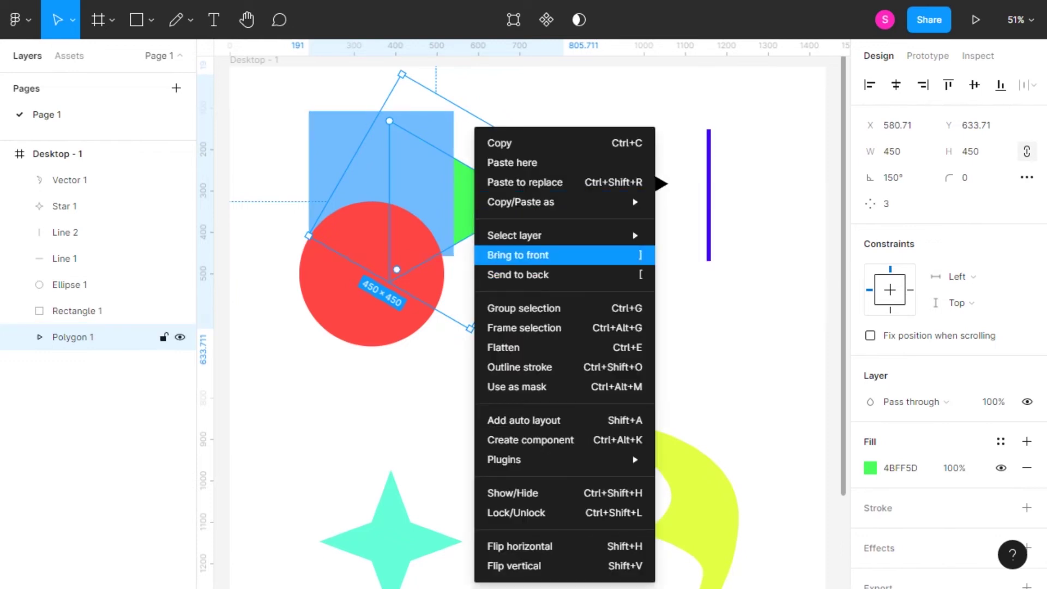
left_click(518, 255)
left_click_drag(452, 218, 446, 235)
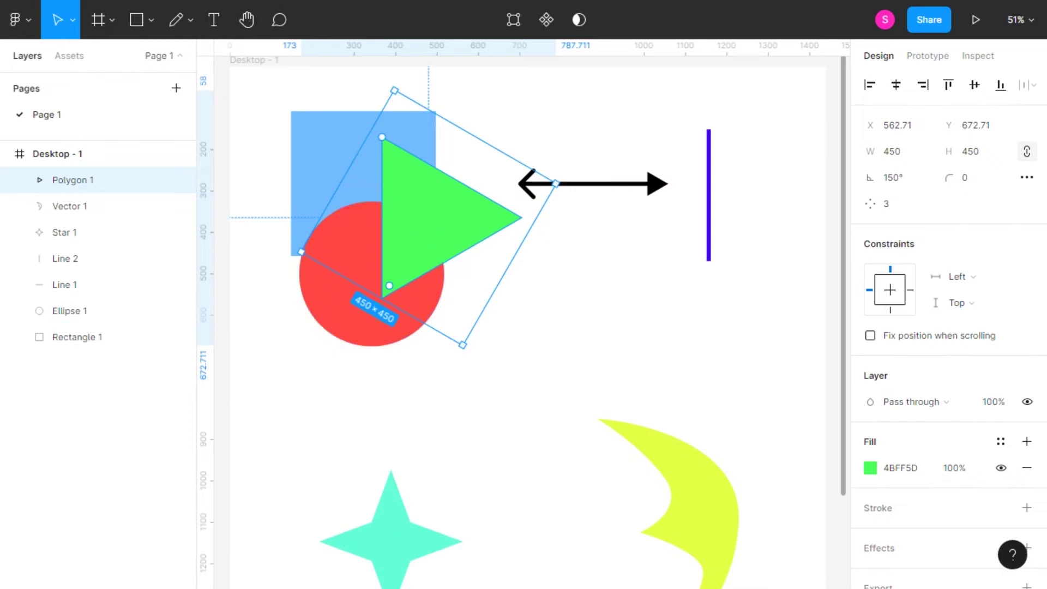
left_click(76, 337)
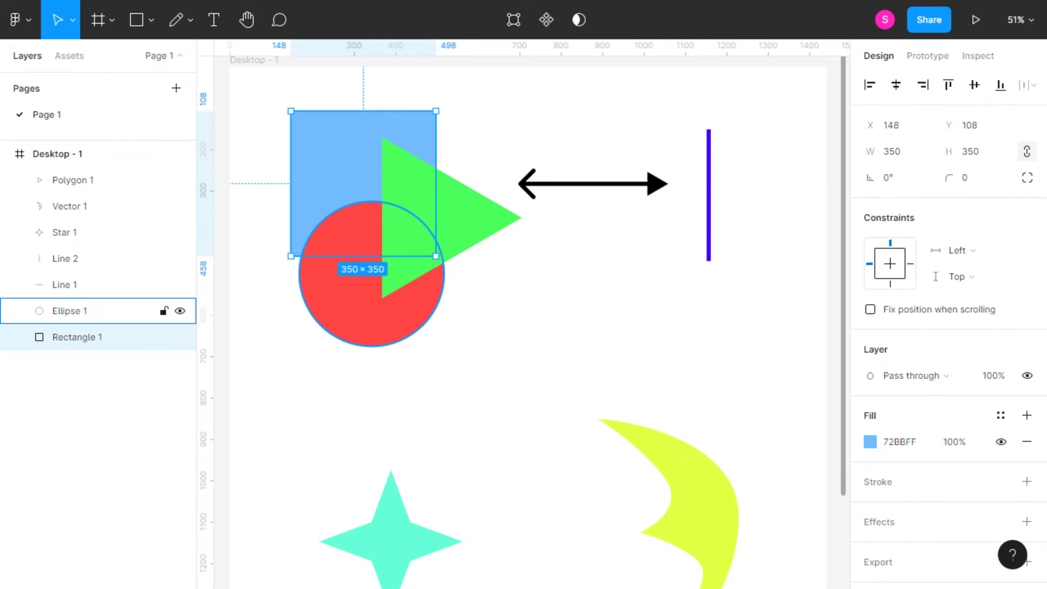
Step: Align the square, circle and triangle on their vertical and horizontal centres
left_click(70, 310, "shift")
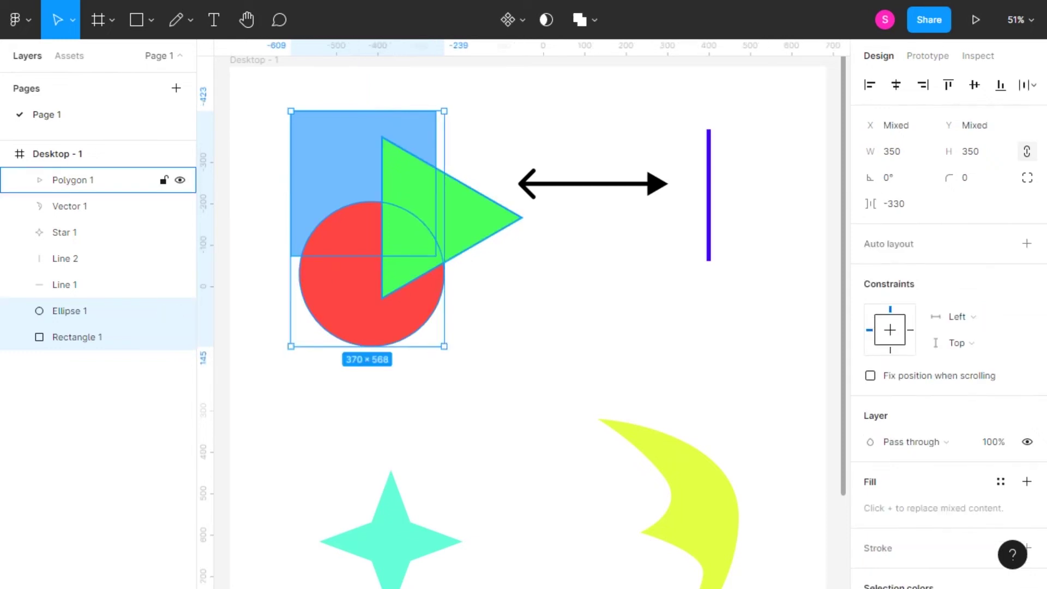
left_click(71, 180, "shift")
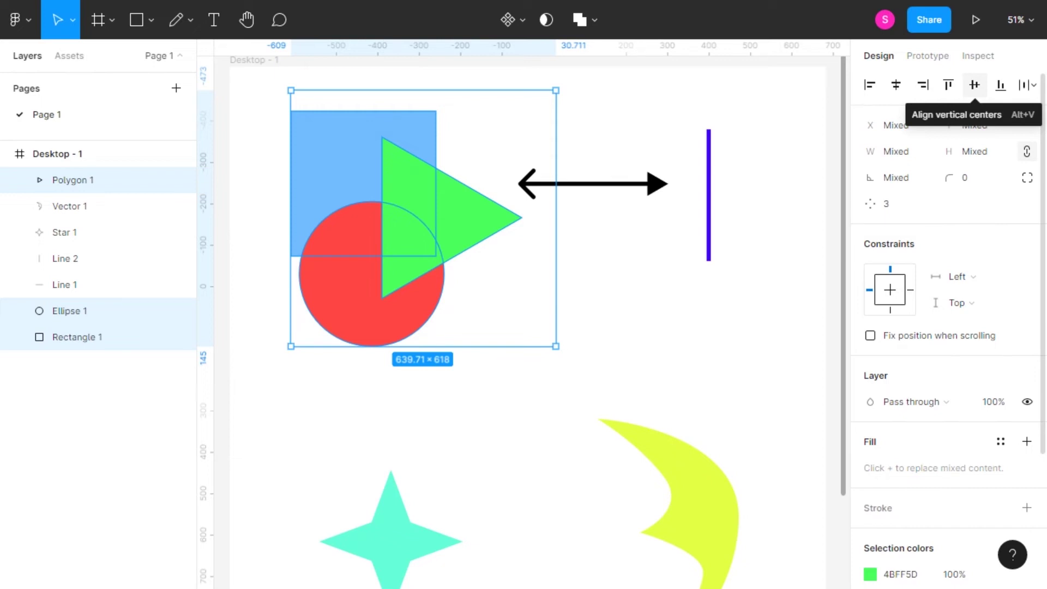
left_click(975, 85)
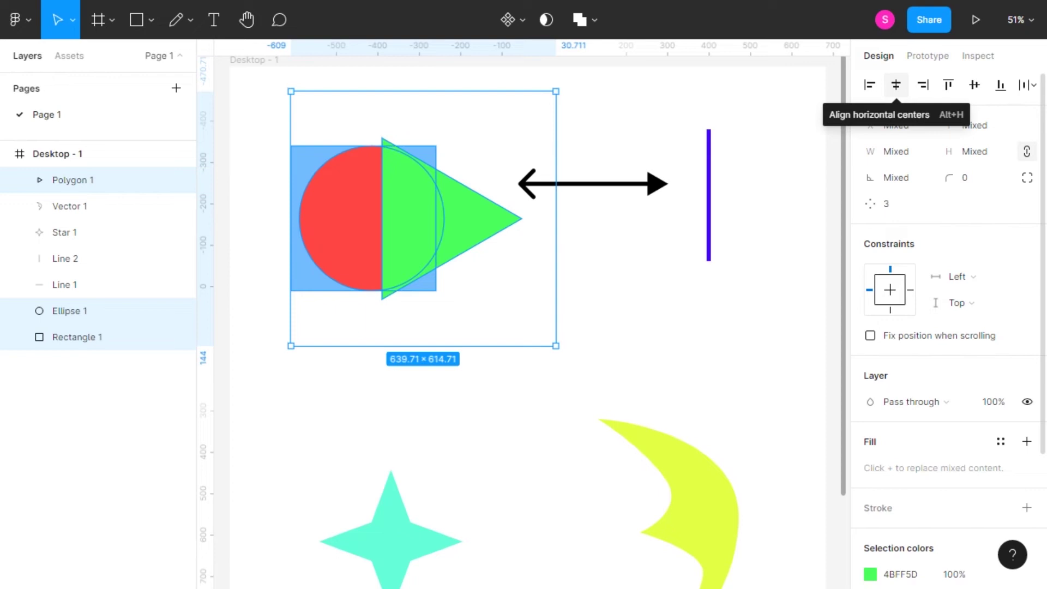
left_click(896, 85)
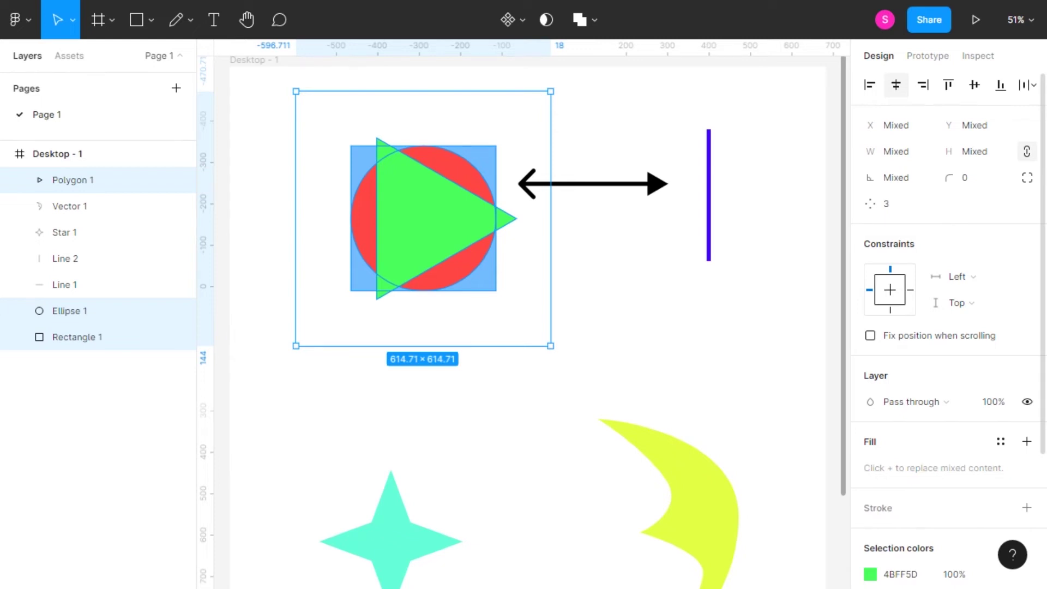
Step: Pull the triangle and circle away, shrink the circle, and recentre it on the square
mouse_move(436, 218)
left_mouse_down()
mouse_move(592, 291)
mouse_move(391, 386)
left_mouse_up()
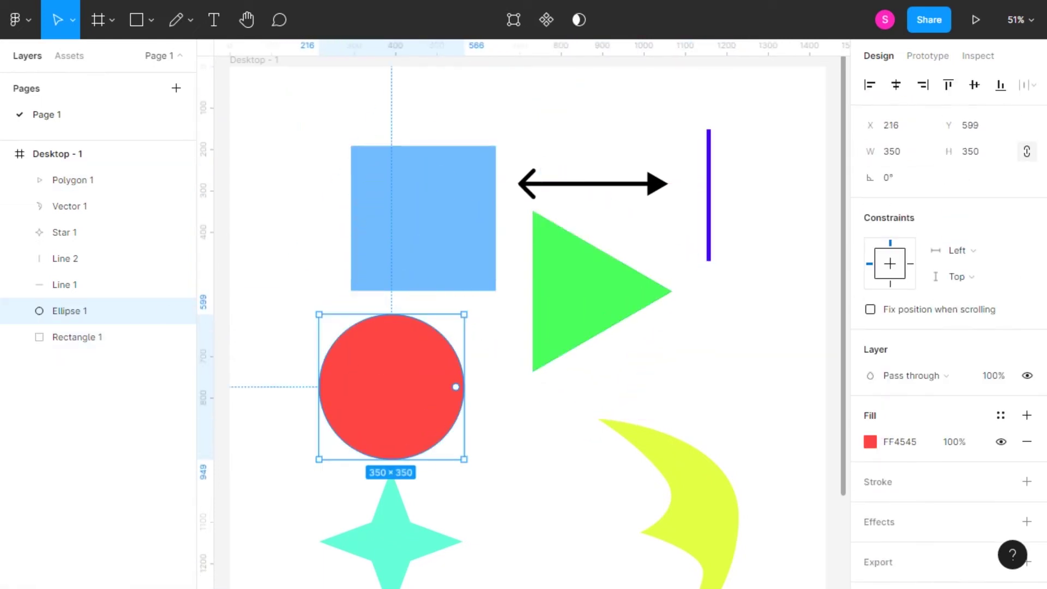
left_click_drag(464, 459, 435, 430)
left_click(423, 218)
left_click(378, 372, "shift")
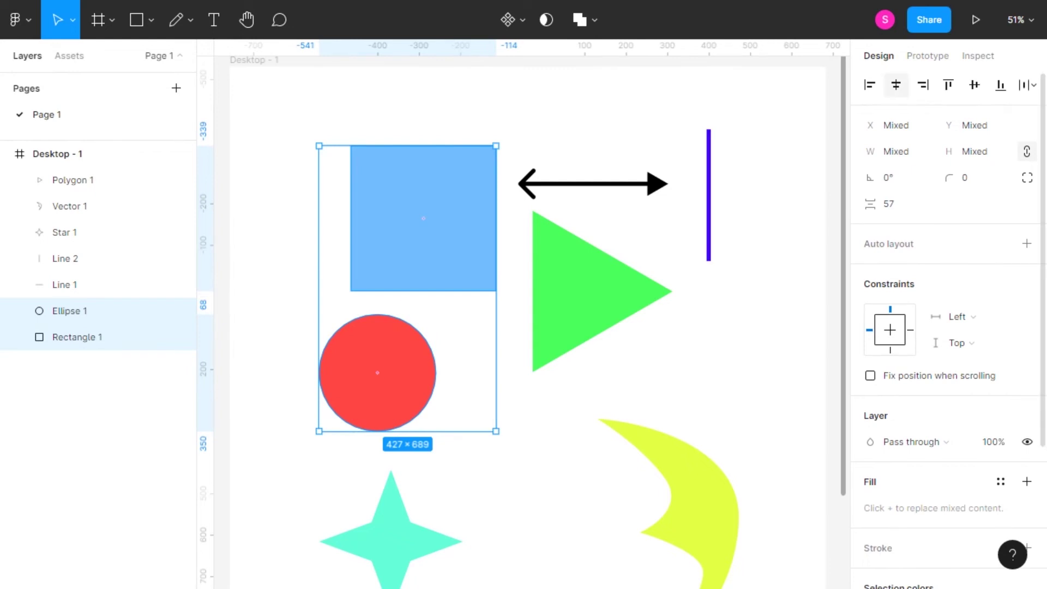
left_click(896, 84)
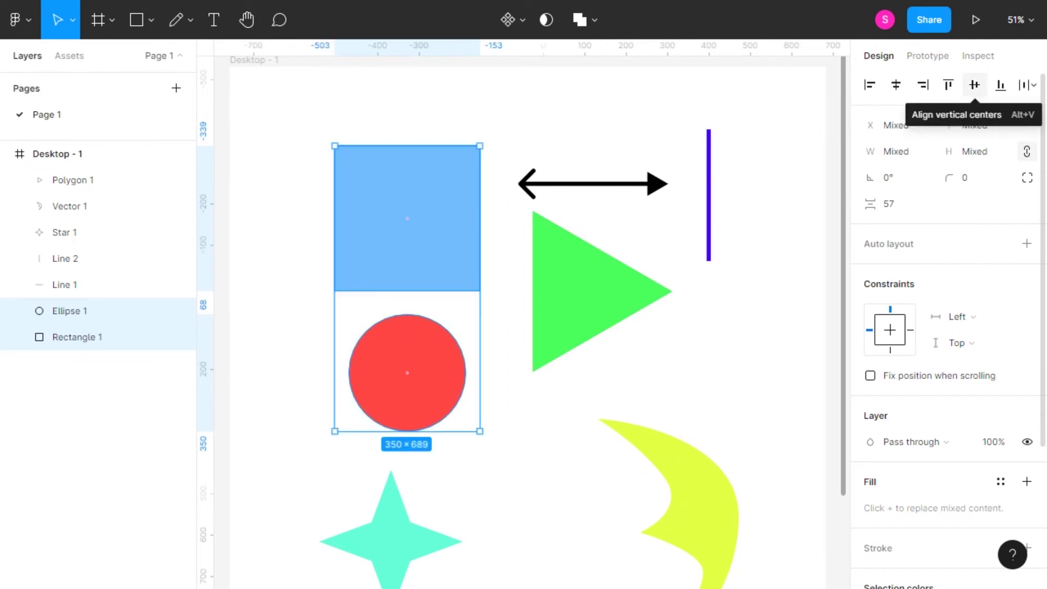
left_click(974, 84)
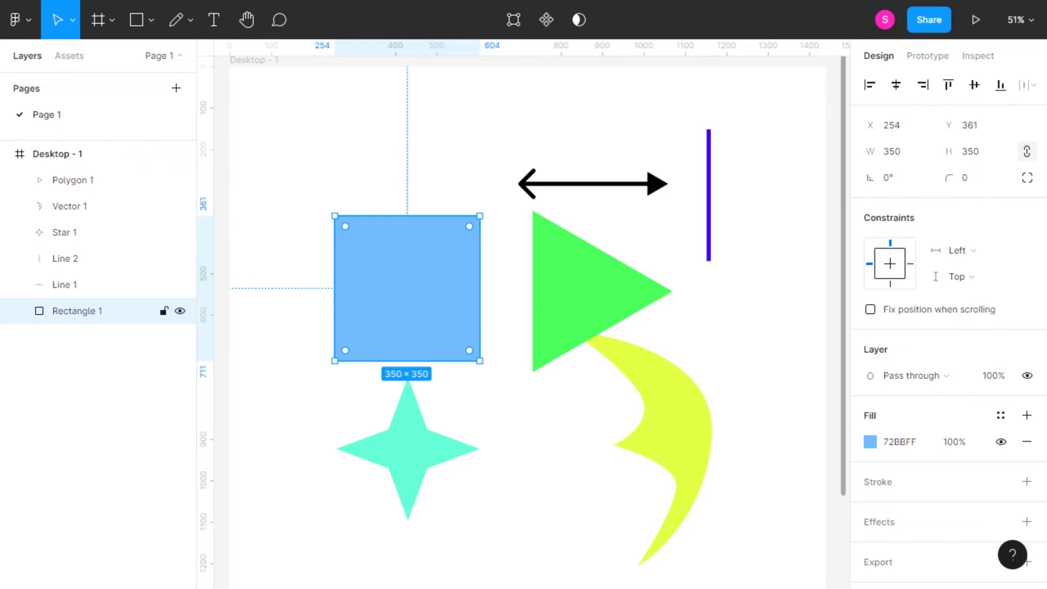
Step: Overlap the triangle on the square, try a Union of the two, then undo it
left_click_drag(578, 292, 478, 249)
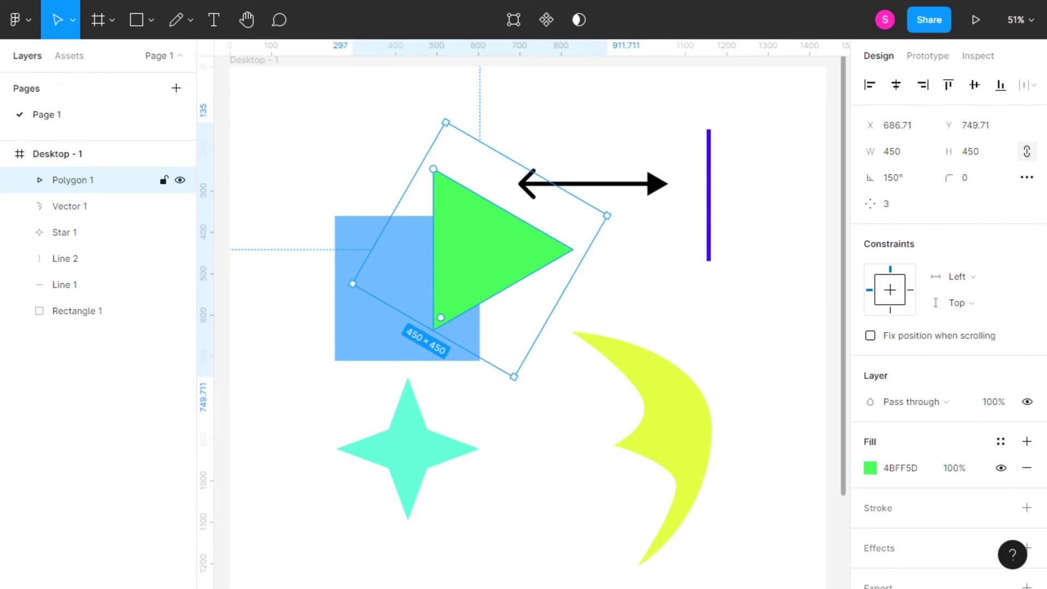
key("Escape")
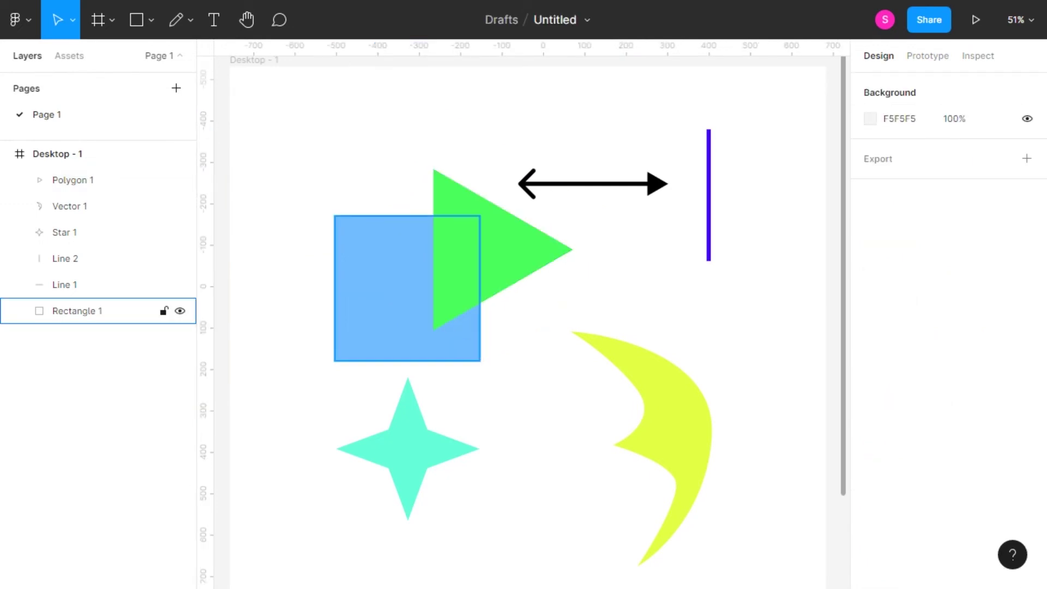
left_click(76, 310)
left_click(76, 180, "shift")
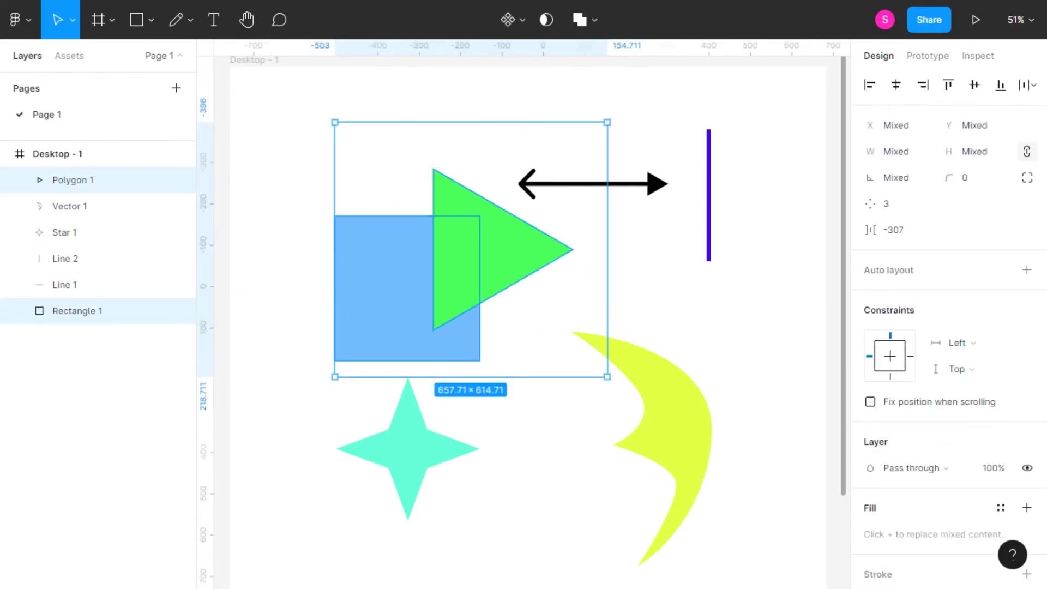
key("Escape")
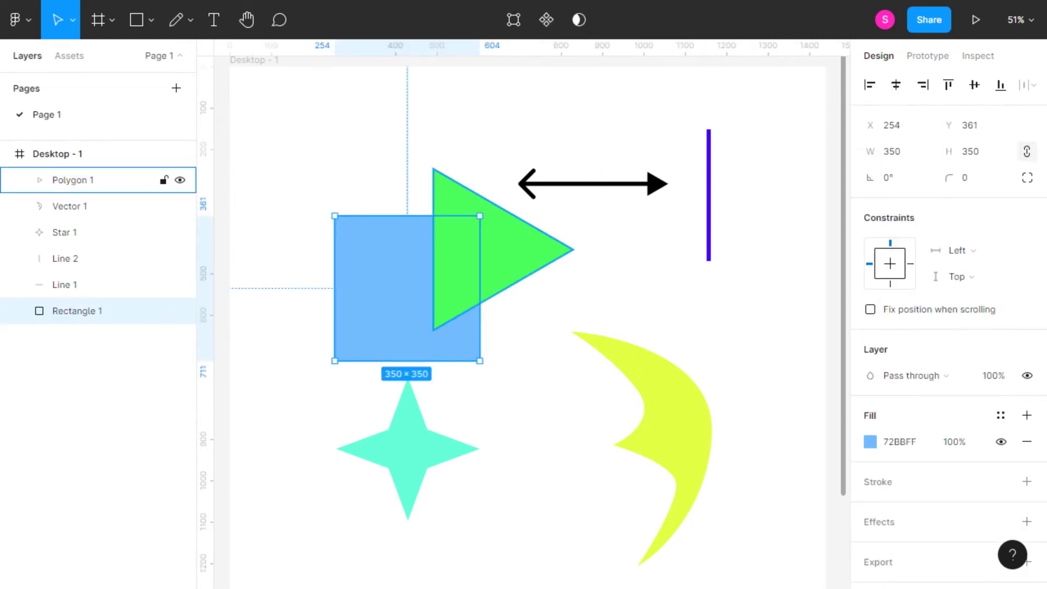
left_click(82, 180, "shift")
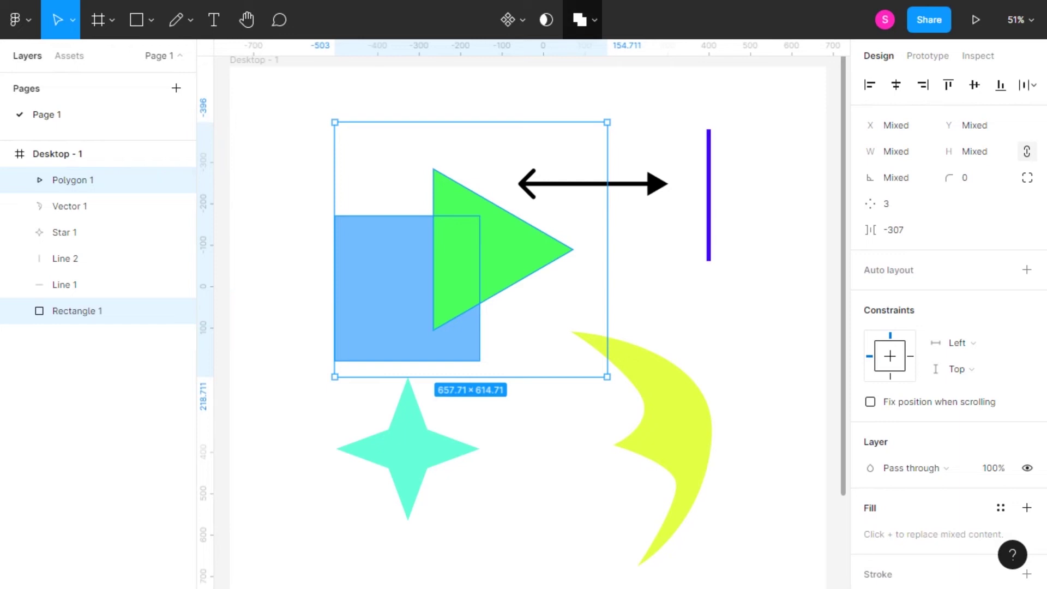
left_click(593, 21)
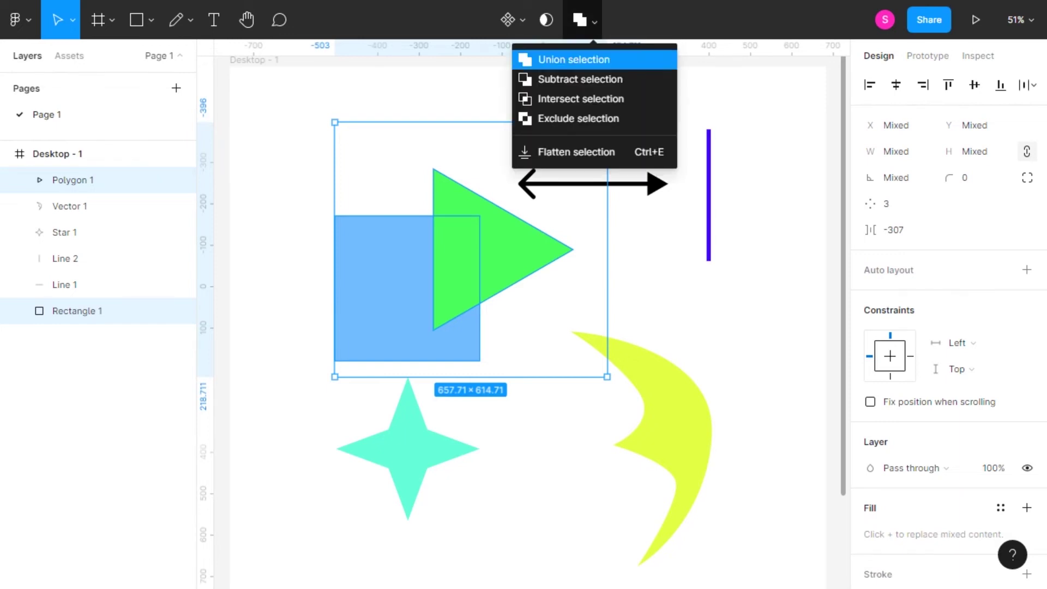
left_click(574, 59)
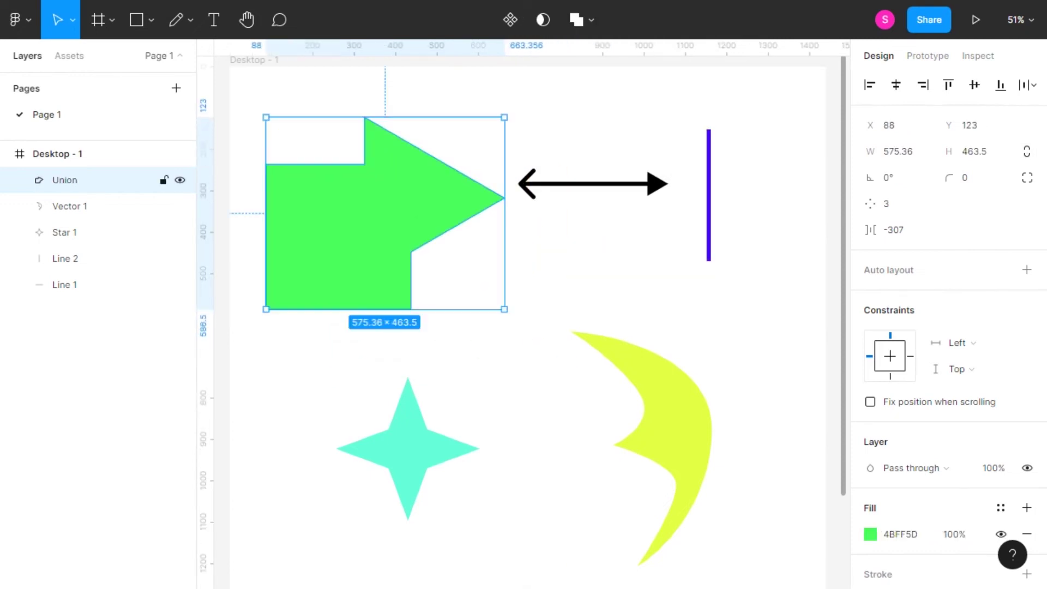
key("ctrl+z")
key("Escape")
Step: Shift the triangle over the square's left edge, try Subtract, then undo it
left_click_drag(480, 250, 362, 276)
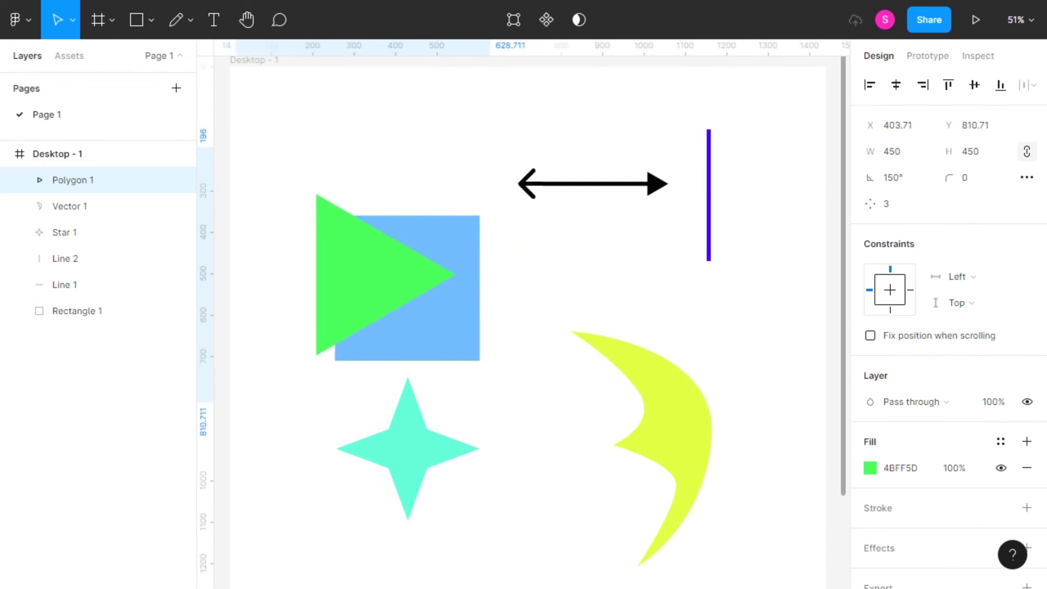
left_click(76, 310)
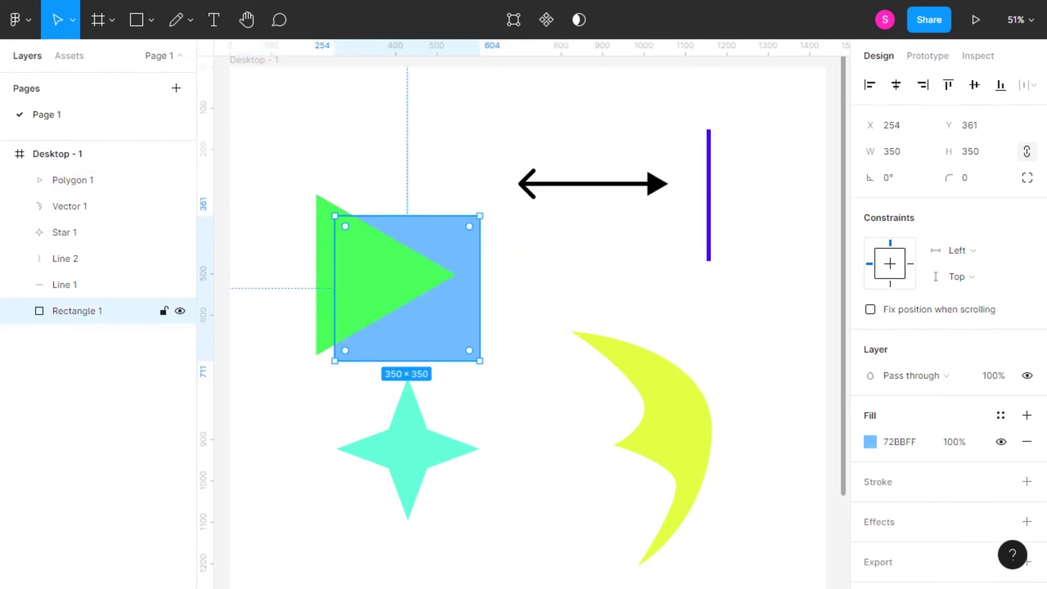
left_click(72, 180, "shift")
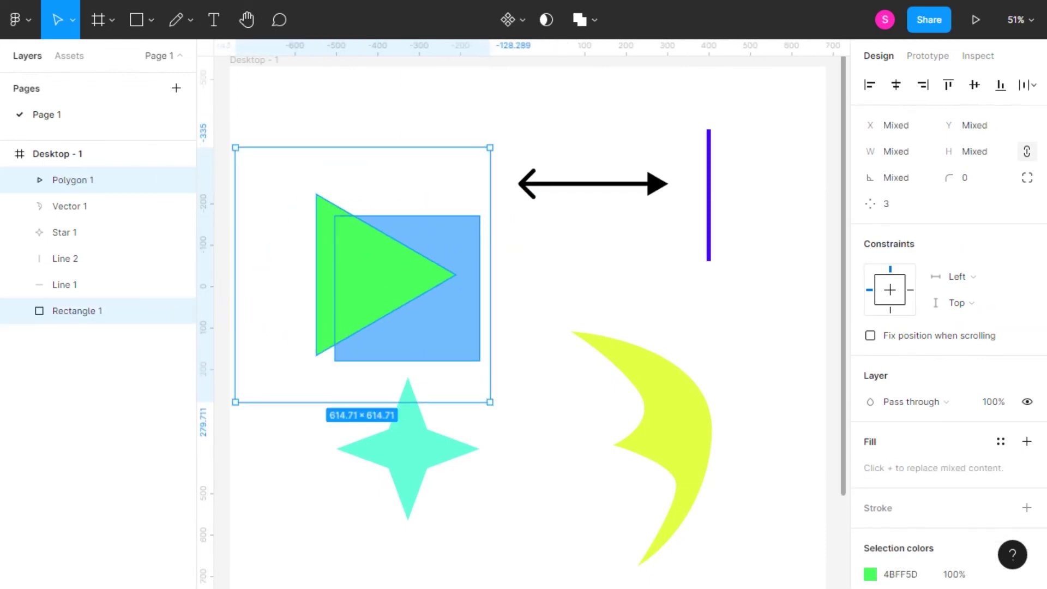
left_click(588, 20)
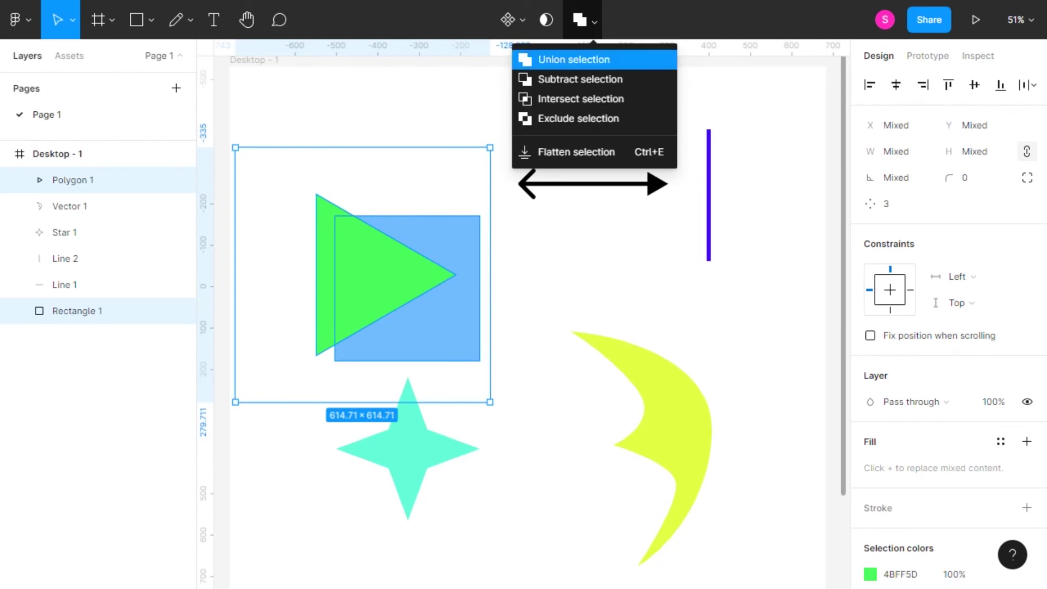
left_click(580, 79)
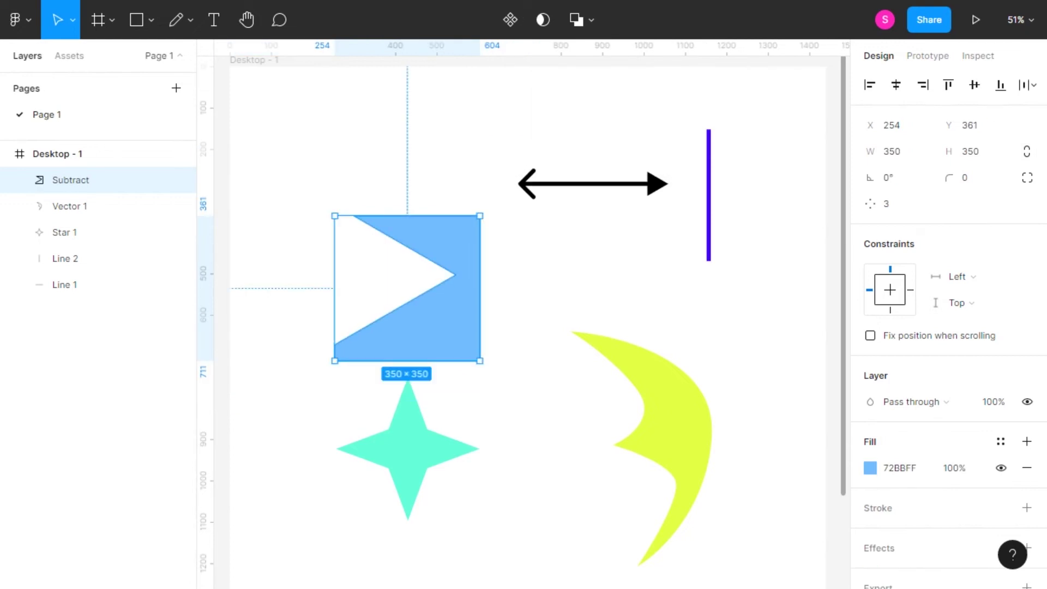
key("ctrl+z")
Step: Bring the square to the front, try subtracting it from the triangle, then undo and deselect
right_click(458, 273)
left_click(507, 255)
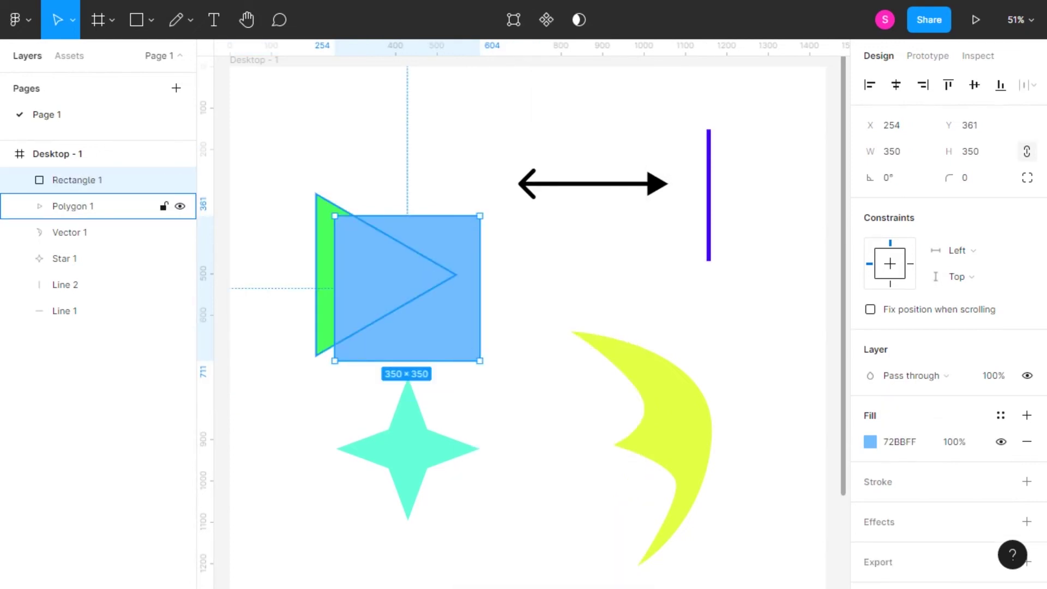
left_click(73, 206, "shift")
left_click(583, 20)
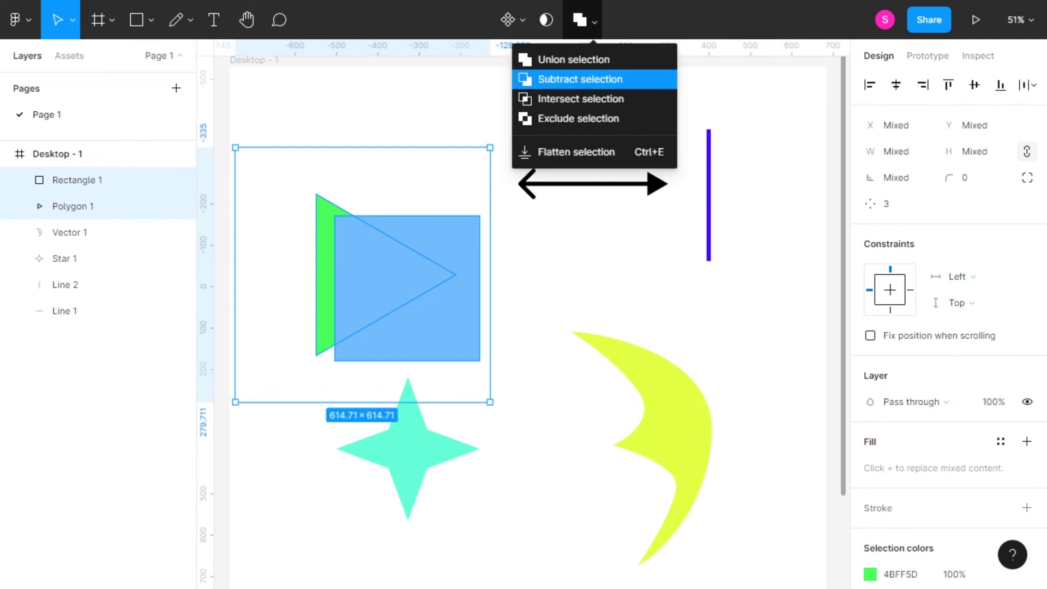
left_click(580, 79)
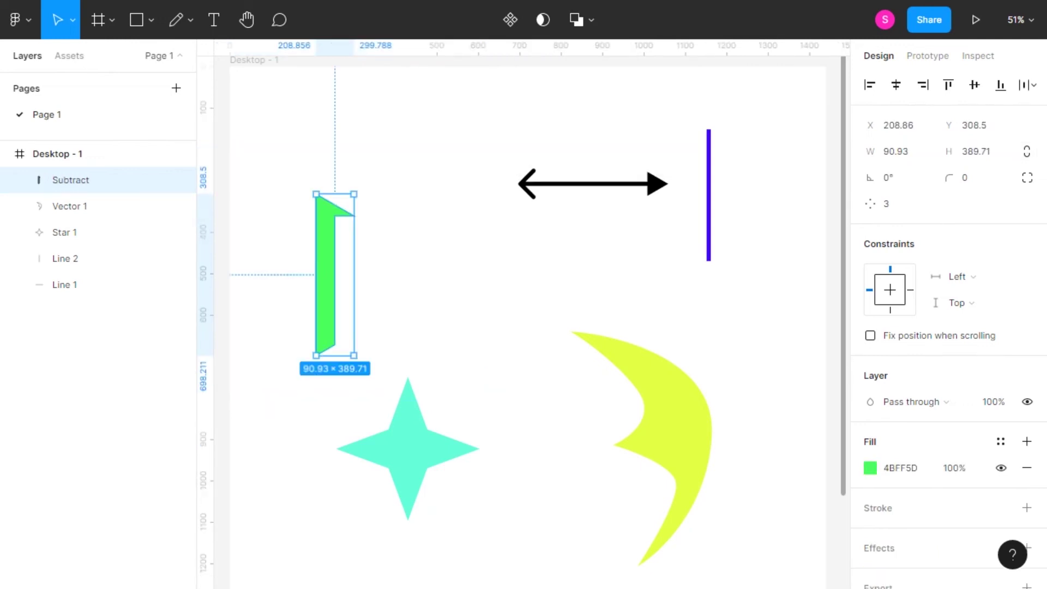
key("ctrl+z")
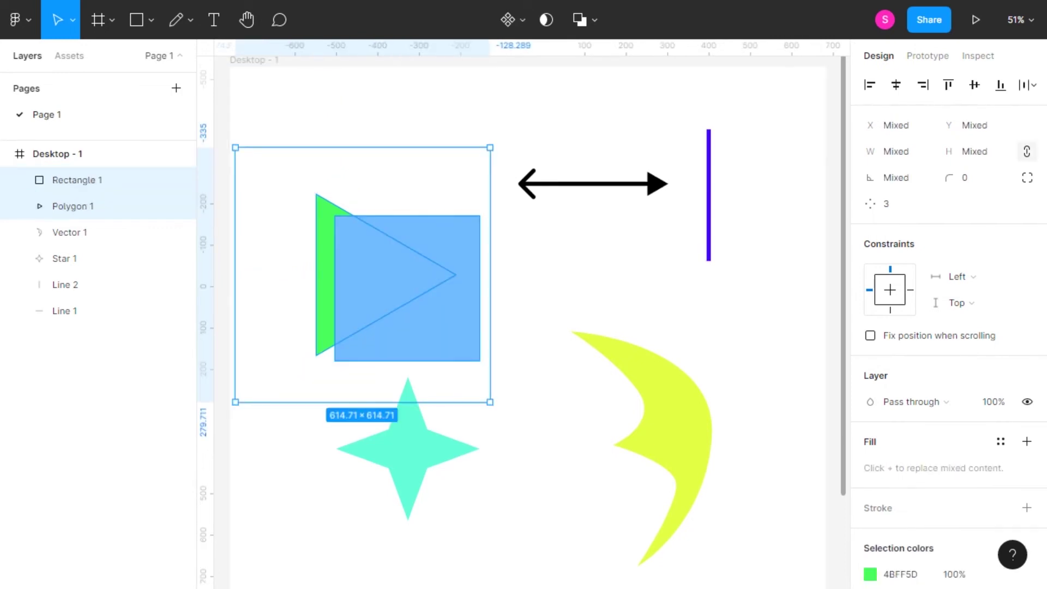
key("Escape")
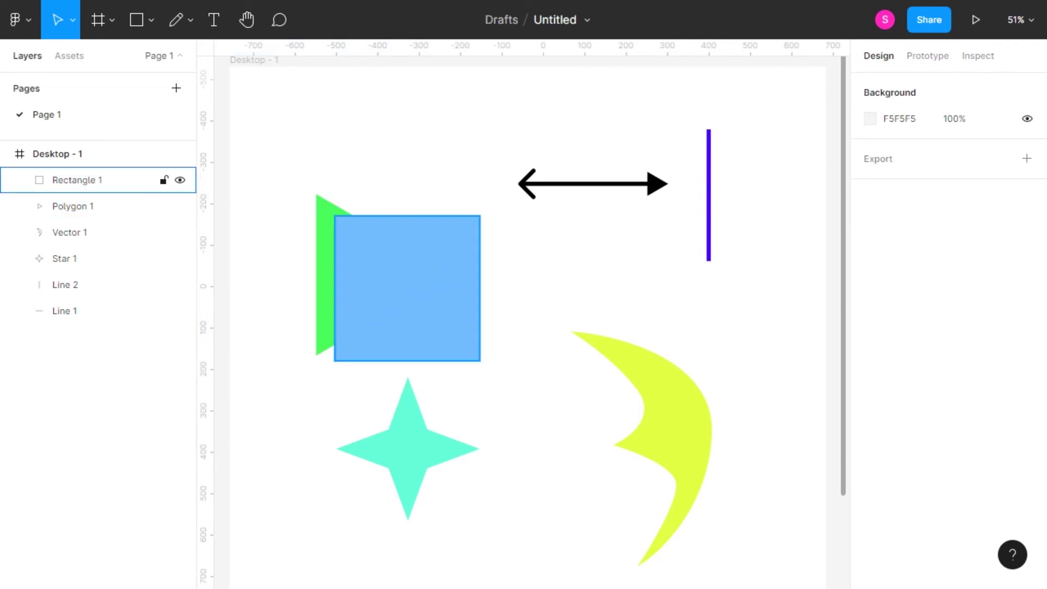
left_click(76, 180)
Step: Try Intersect on the triangle and square, undoing the result each time
left_click(73, 206, "shift")
left_click(594, 22)
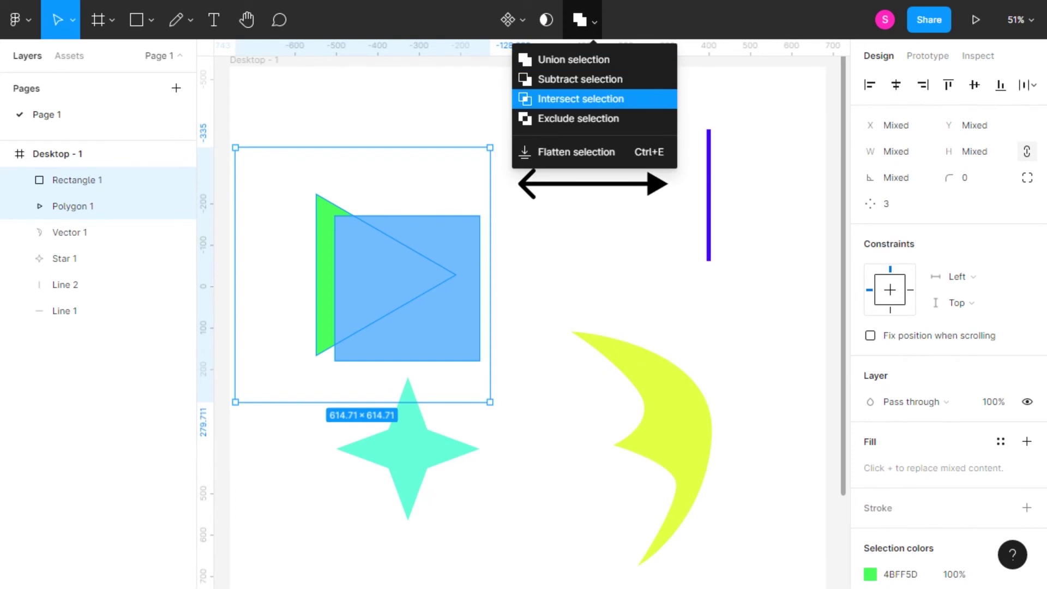
left_click(580, 99)
key("ctrl+z")
key("ctrl+z")
key("ctrl+z")
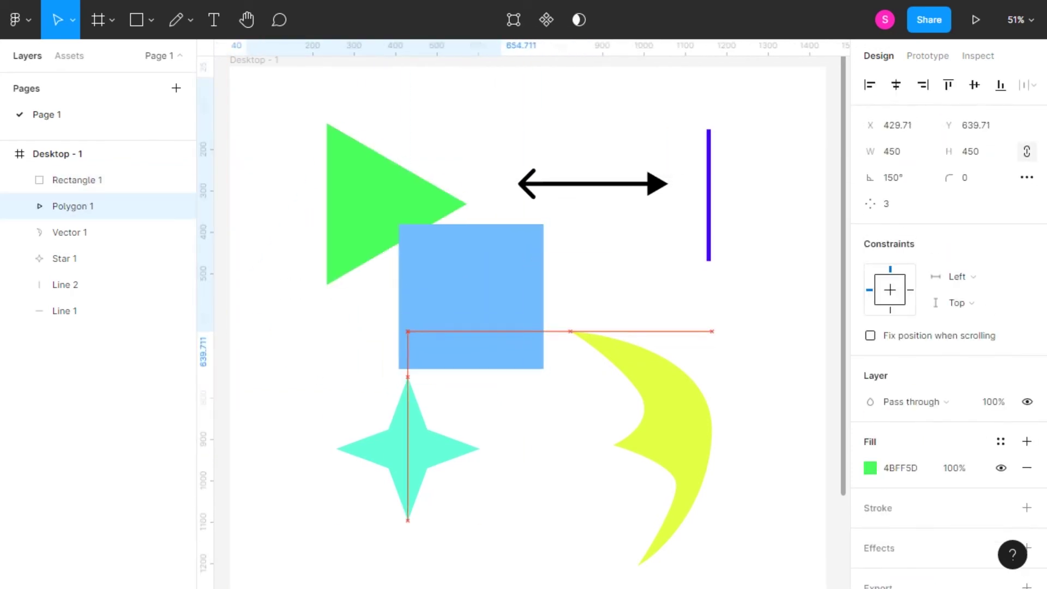
left_click(572, 21)
key("ctrl+z")
left_click(581, 98)
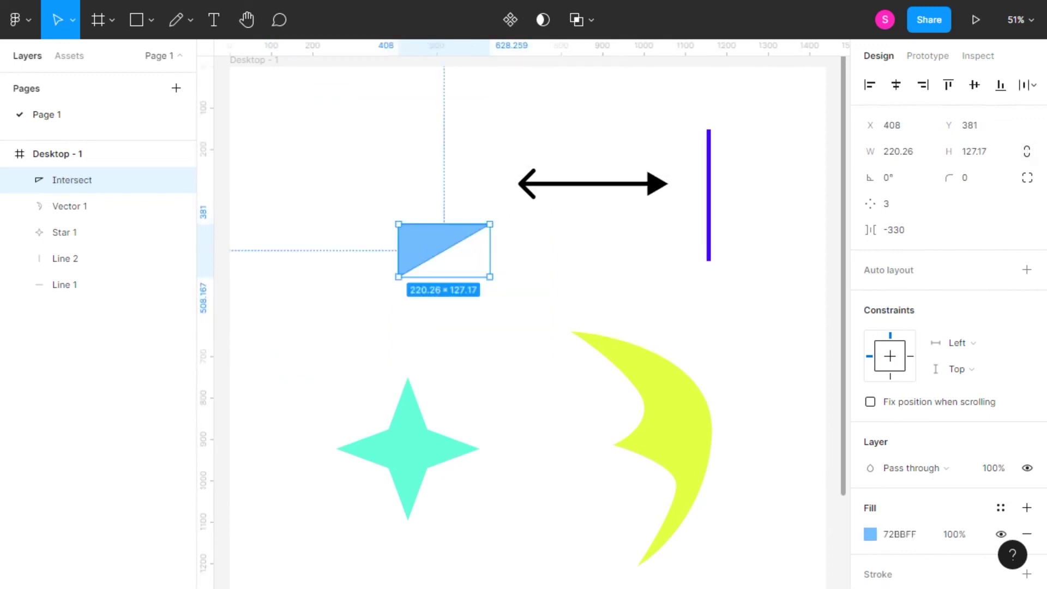
key("ctrl+z")
Step: Try Exclude on the triangle and square, then undo it
left_click(73, 206)
left_click(77, 180, "shift")
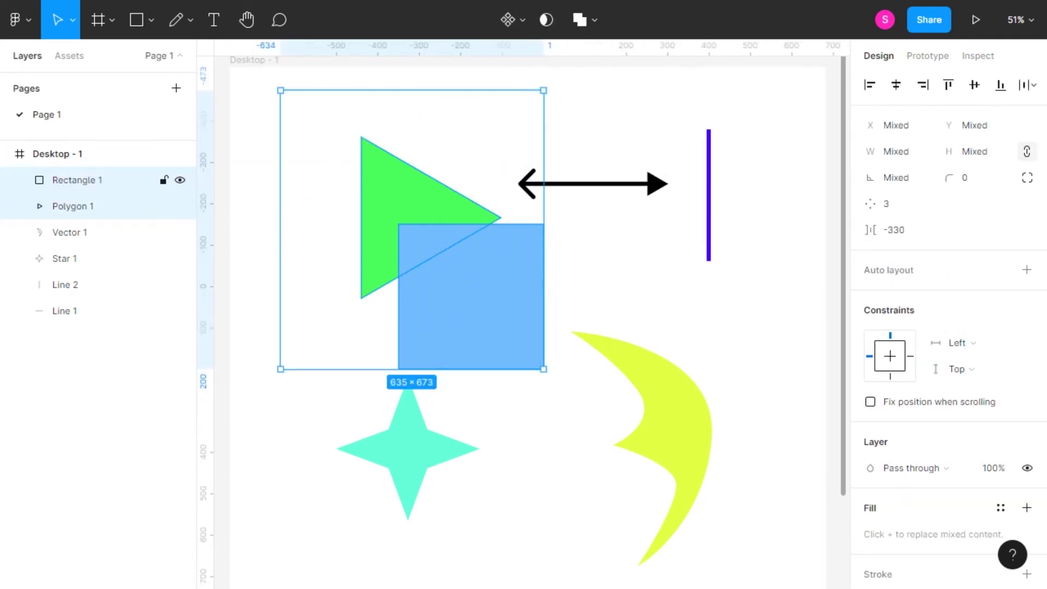
left_click(594, 20)
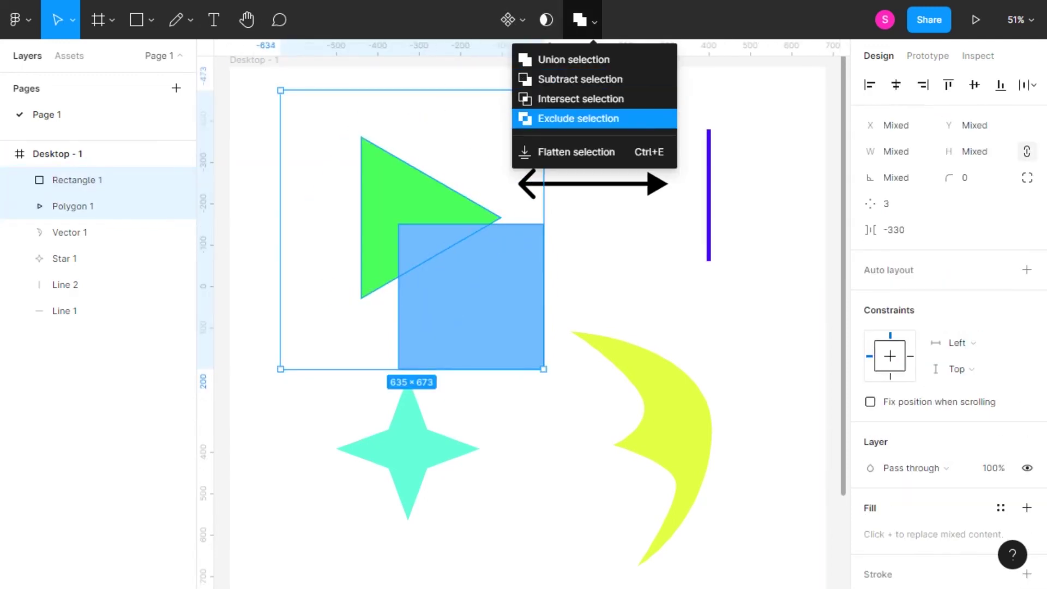
left_click(578, 118)
key("ctrl+z")
Step: Move the square to the upper left and the triangle down onto the yellow crescent
left_click(76, 180)
left_click_drag(471, 297, 520, 312)
left_click(73, 206)
mouse_move(393, 218)
left_mouse_down()
mouse_move(362, 249)
mouse_move(362, 269)
left_mouse_up()
left_click(77, 180)
mouse_move(512, 305)
left_mouse_down()
mouse_move(447, 262)
mouse_move(388, 177)
left_mouse_up()
left_click(73, 206)
left_click_drag(415, 311, 562, 371)
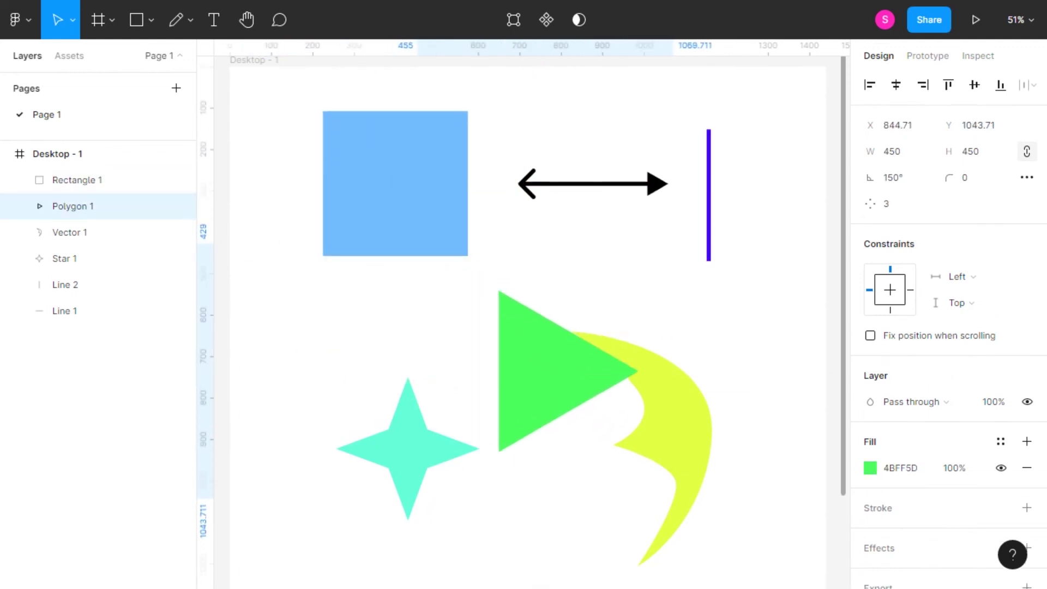
left_click(76, 180)
left_click_drag(395, 183, 385, 217)
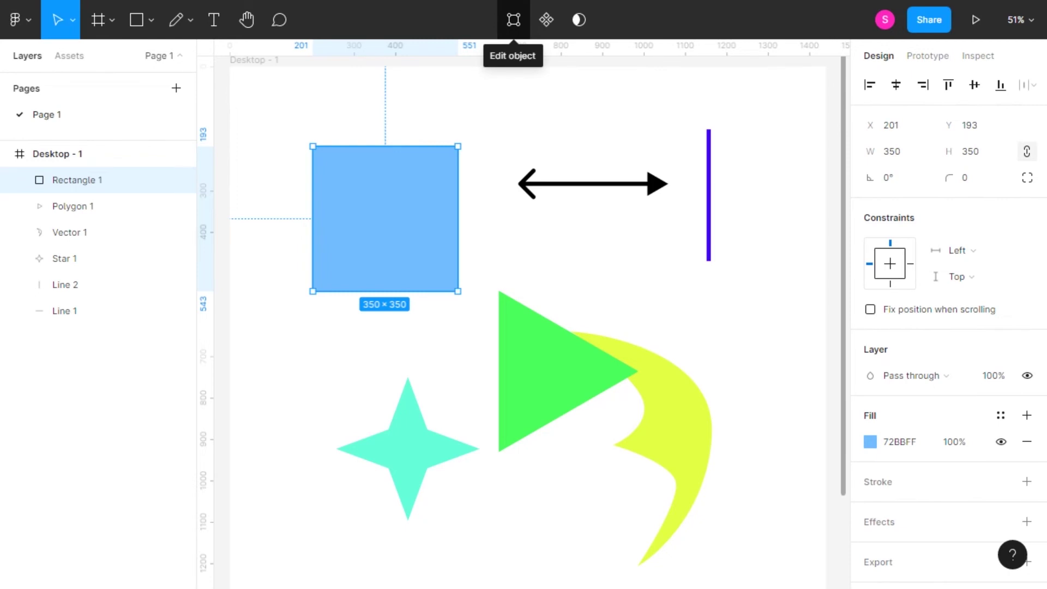
Step: Pull the square's top, right and bottom midpoints to form a four-pointed shape
left_click(513, 19)
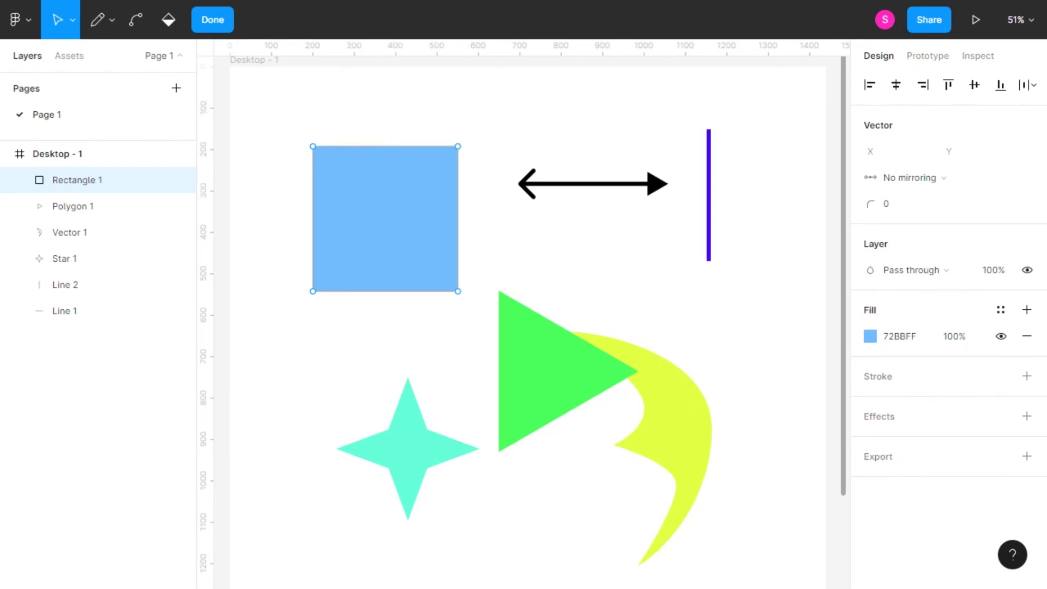
left_click_drag(385, 146, 384, 191)
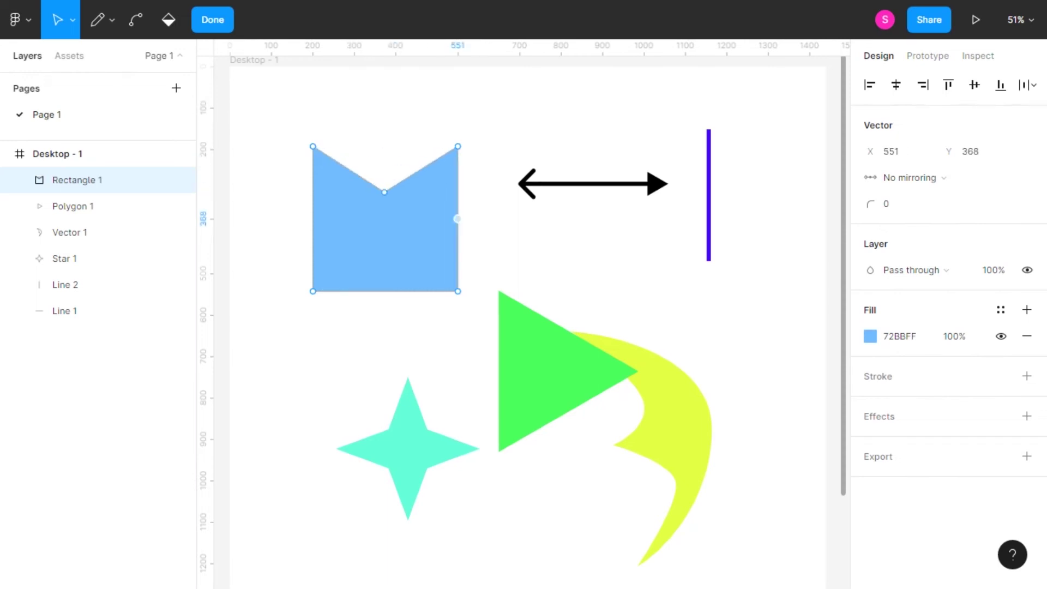
left_click_drag(458, 219, 409, 219)
left_click_drag(385, 290, 385, 351)
Step: Bend the left, top-left and right edges into concave curves
left_click(136, 20)
left_click_drag(313, 234, 341, 238)
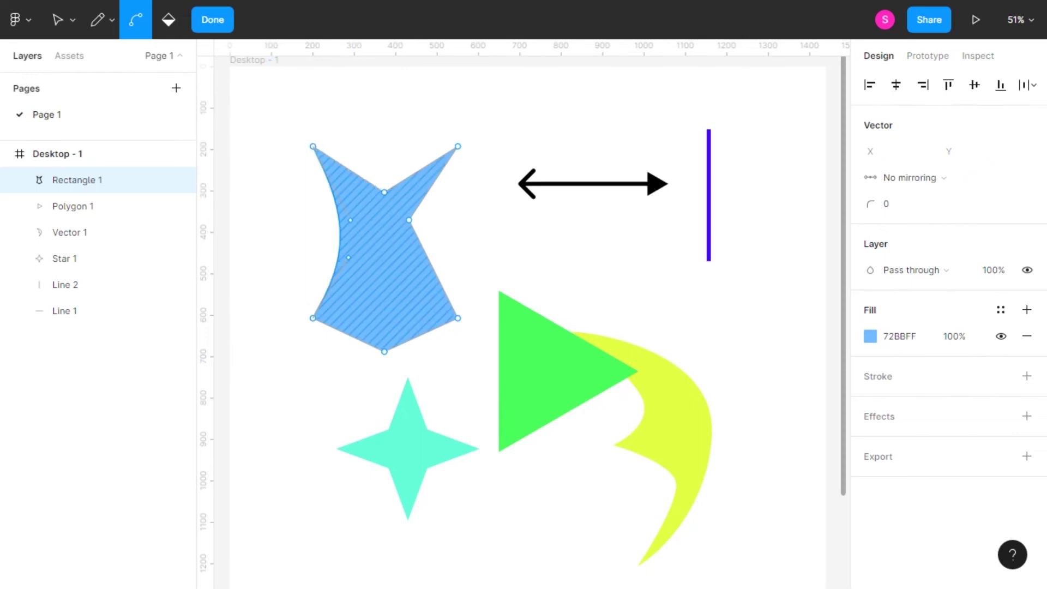
mouse_move(313, 146)
left_mouse_down()
mouse_move(322, 104)
mouse_move(299, 187)
mouse_move(348, 227)
mouse_move(381, 206)
mouse_move(313, 146)
left_mouse_up()
mouse_move(433, 269)
left_mouse_down()
mouse_move(415, 256)
mouse_move(354, 284)
left_mouse_up()
Step: Change the shape's fill to deeper blue 0788FF and finish vector editing
left_click(870, 336)
left_click_drag(764, 215, 844, 179)
left_click(834, 163)
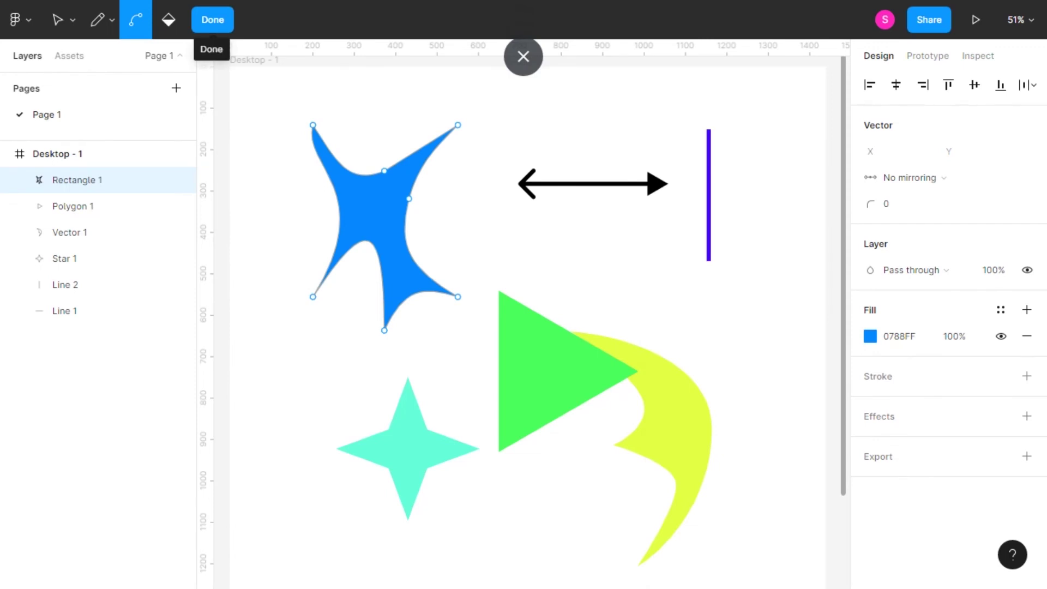
left_click(212, 20)
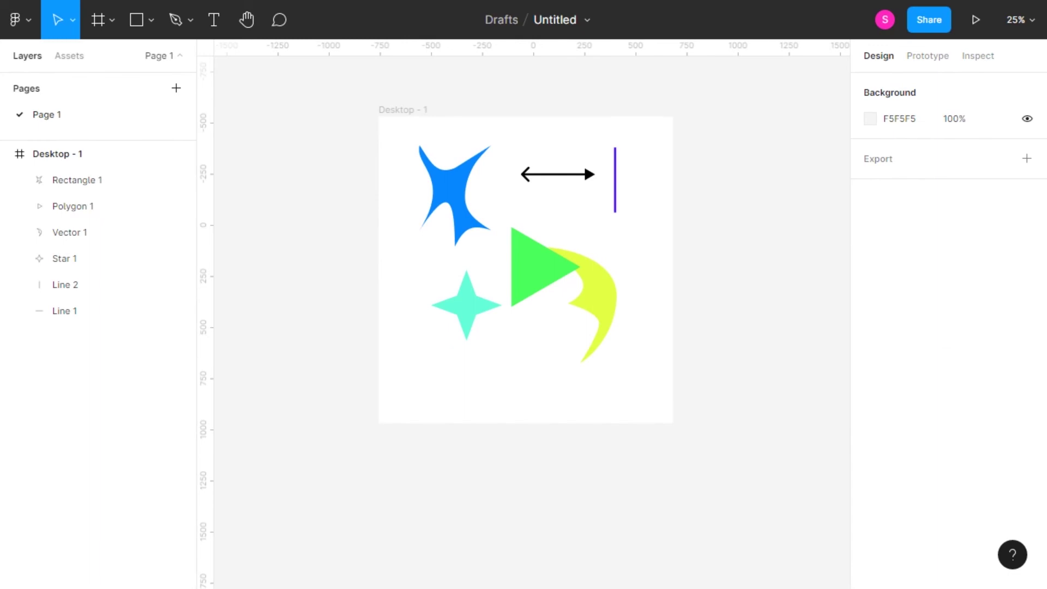
Step: Delete all the shapes inside Desktop - 1
left_click_drag(393, 123, 634, 381)
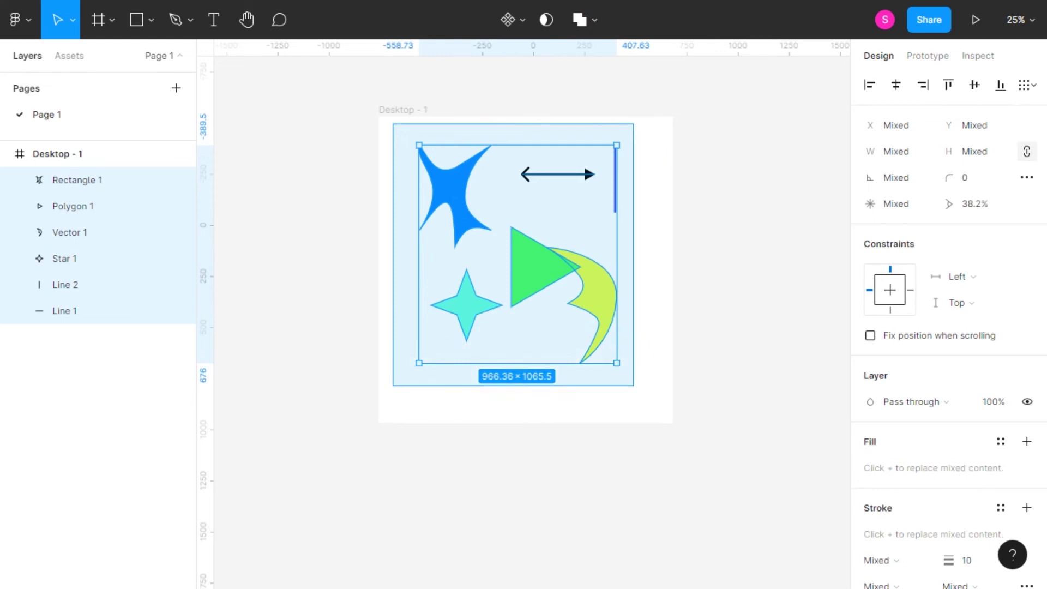
key("Delete")
key("Escape")
Step: Place the woman designer photo from disk onto the canvas
left_click(147, 20)
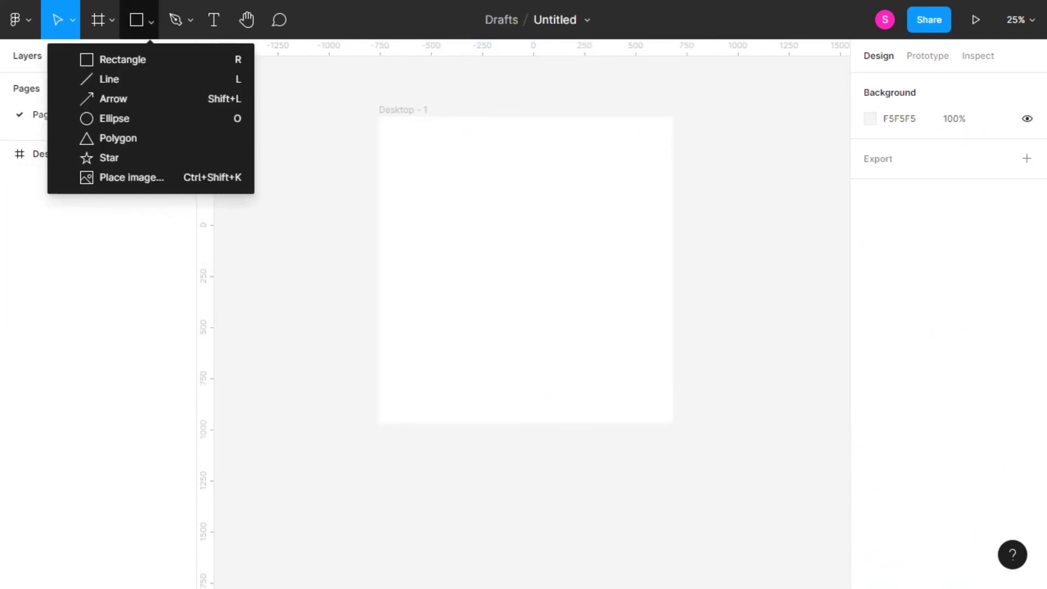
left_click(131, 177)
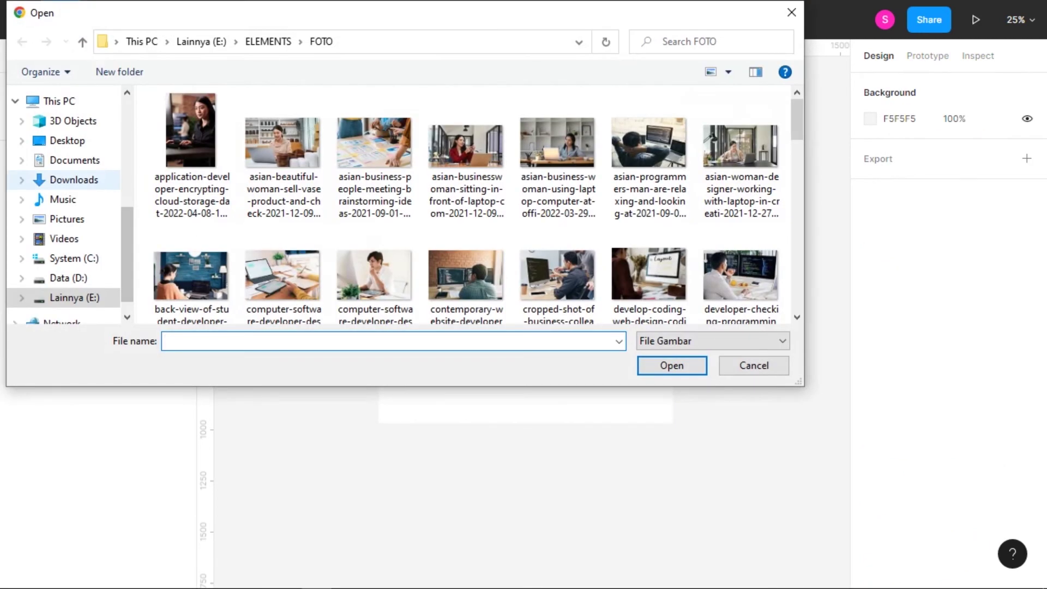
scroll(376, 207, "down", 2)
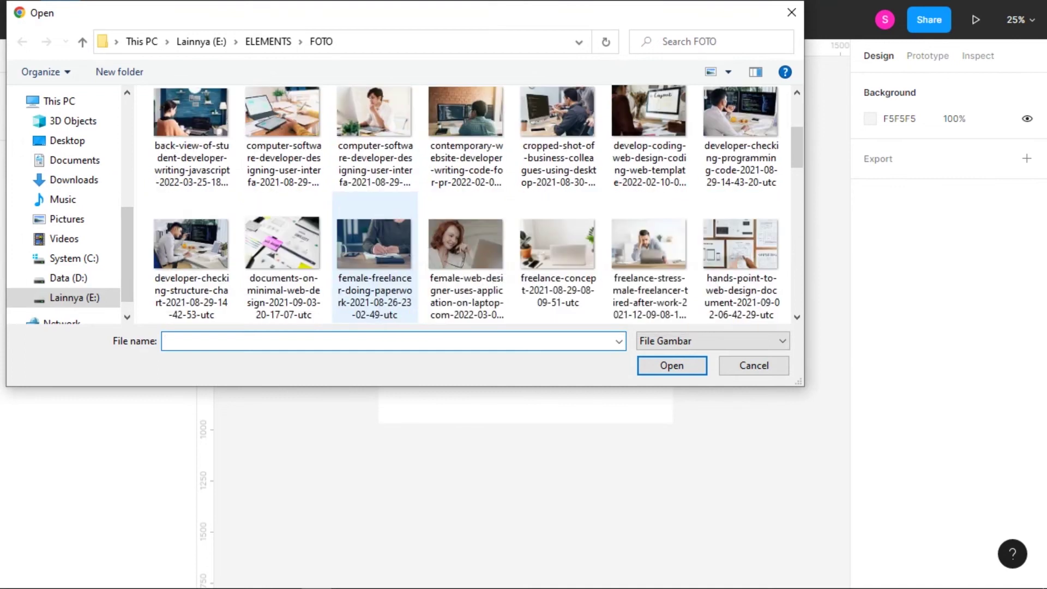
scroll(283, 213, "up", 2)
double_click(738, 148)
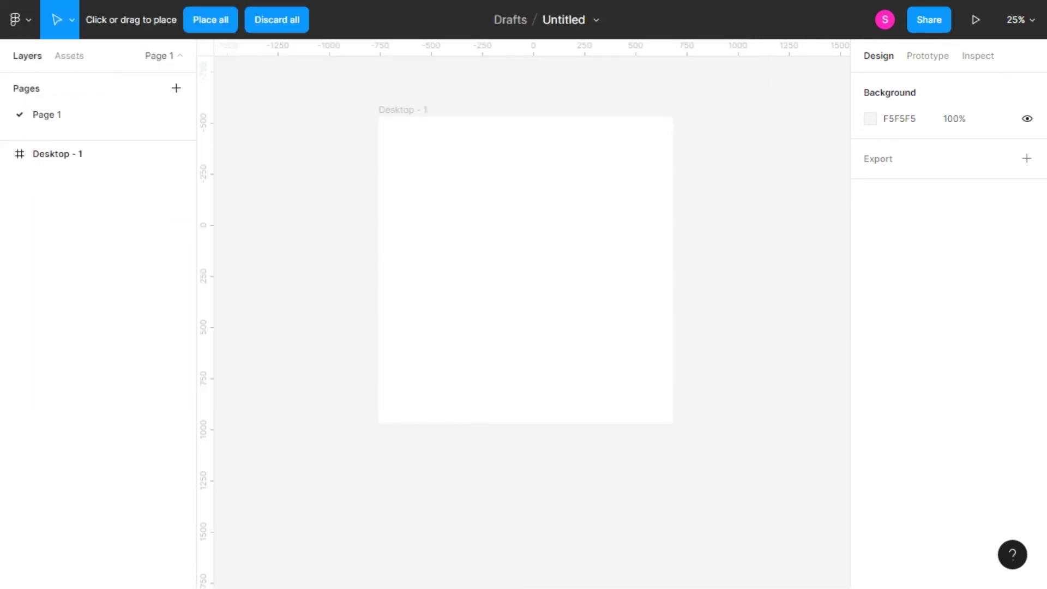
left_click(526, 269)
Step: Resize the photo to 965×542 and centre it horizontally and vertically in Desktop - 1
left_click_drag(836, 51, 357, 252)
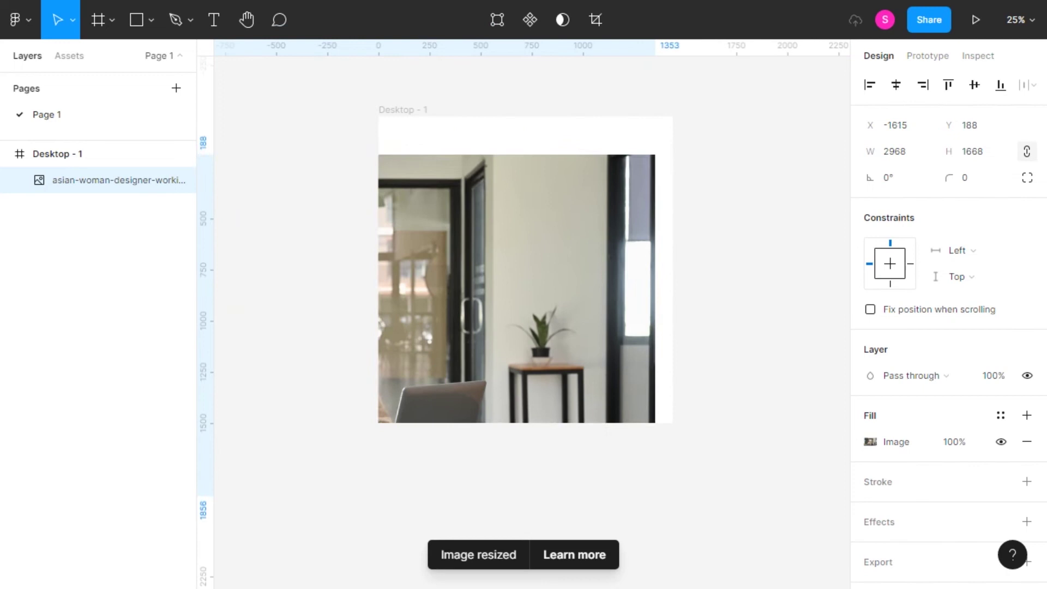
left_click_drag(284, 362, 633, 268)
left_click_drag(318, 158, 385, 214)
left_click_drag(652, 364, 582, 323)
mouse_move(484, 269)
left_mouse_down()
mouse_move(532, 262)
mouse_move(532, 195)
left_mouse_up()
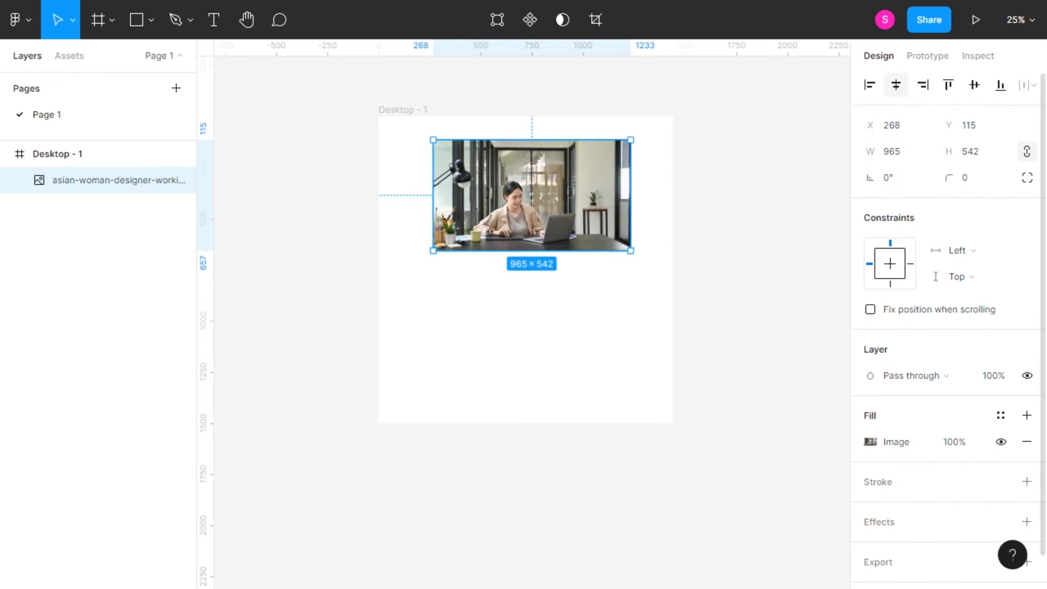
left_click(896, 84)
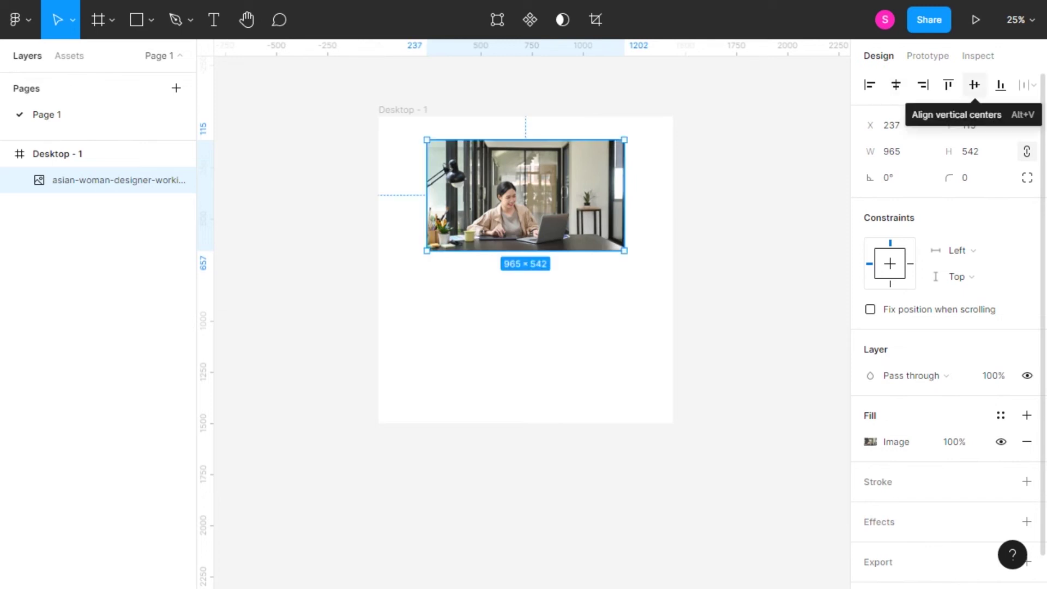
left_click(975, 85)
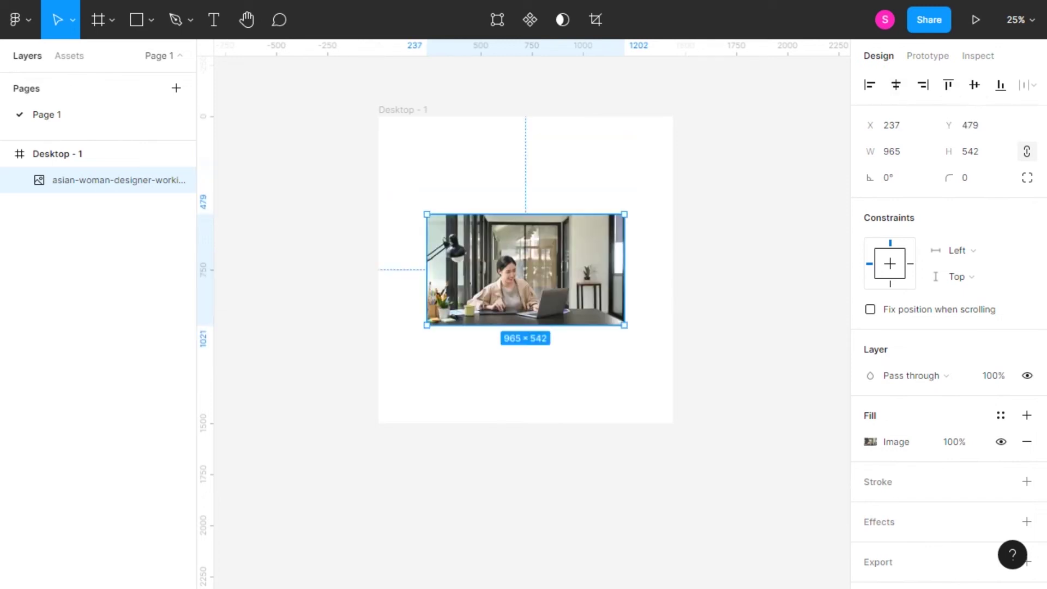
key("Escape")
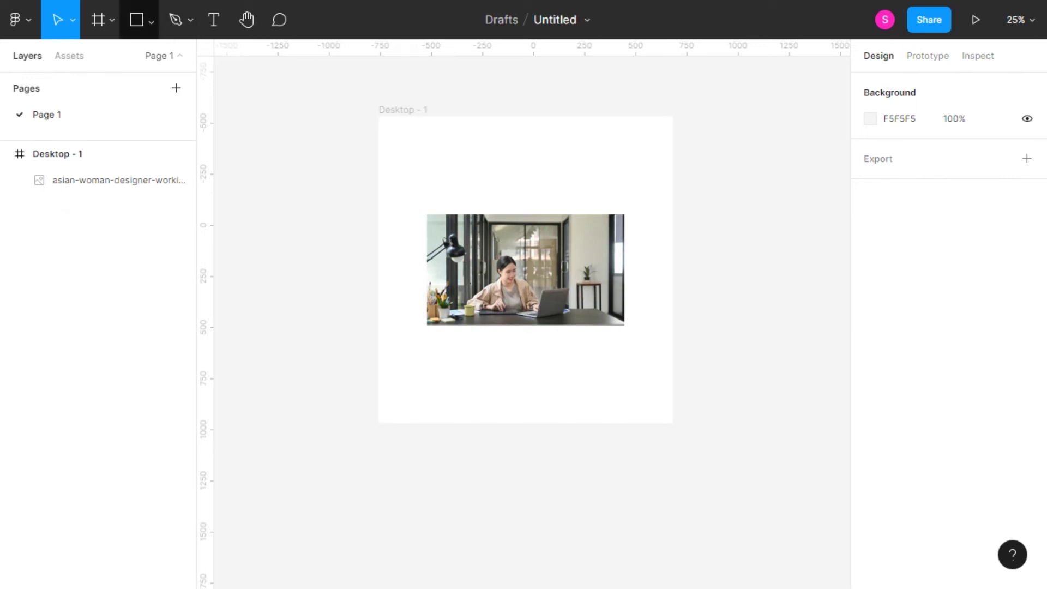
left_click(151, 21)
Step: Draw a circle over the photo and reorder the photo layer above it
left_click(115, 118)
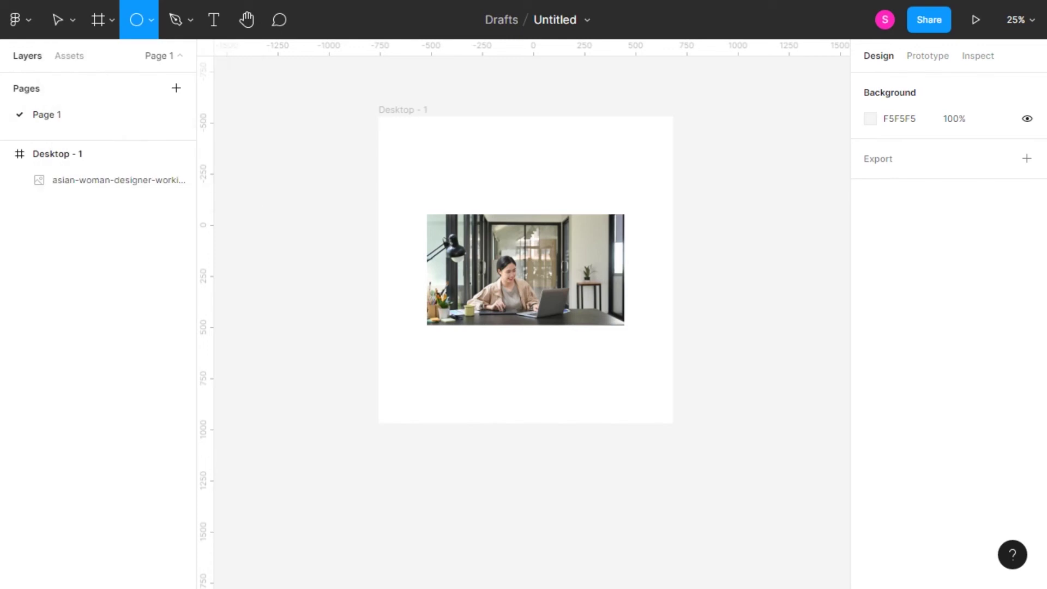
left_click_drag(472, 240, 551, 319)
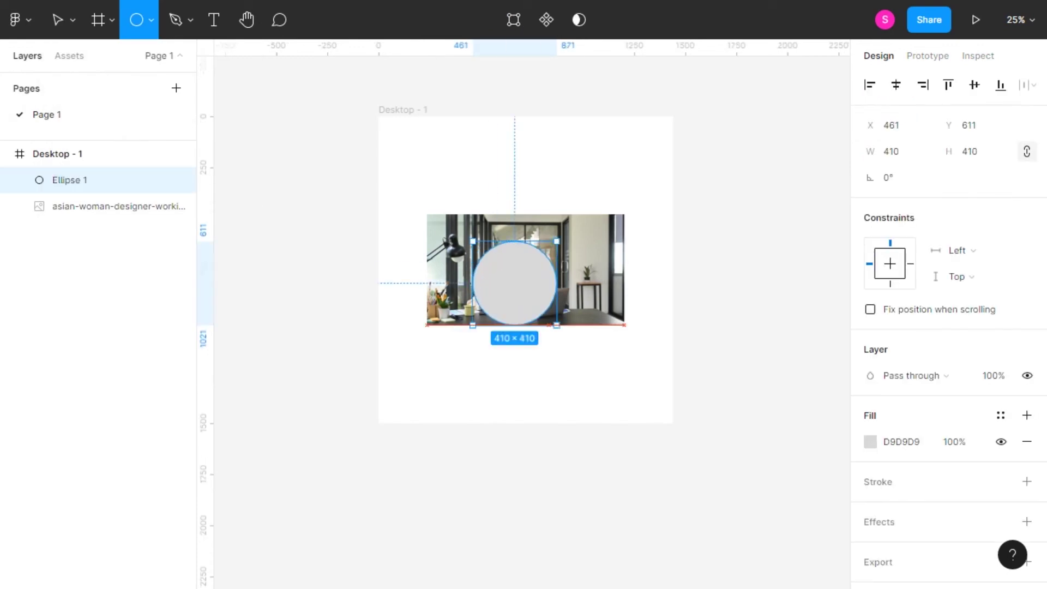
left_click(101, 206)
left_click(69, 180)
left_click(101, 206)
left_click_drag(101, 207, 101, 173)
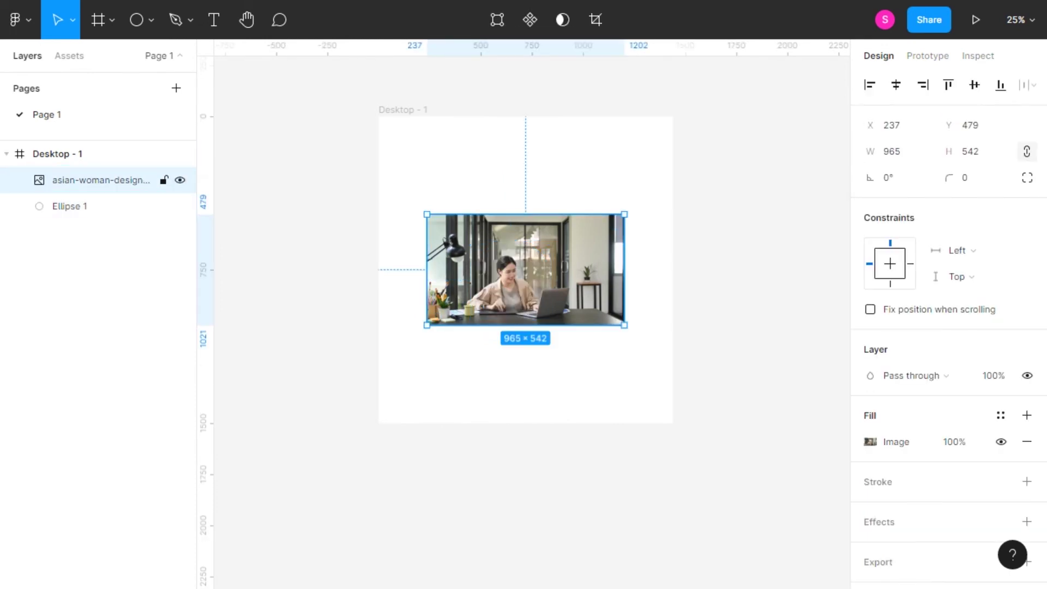
Step: Select the photo and circle together and use the circle as a mask
left_click_drag(525, 270, 592, 325)
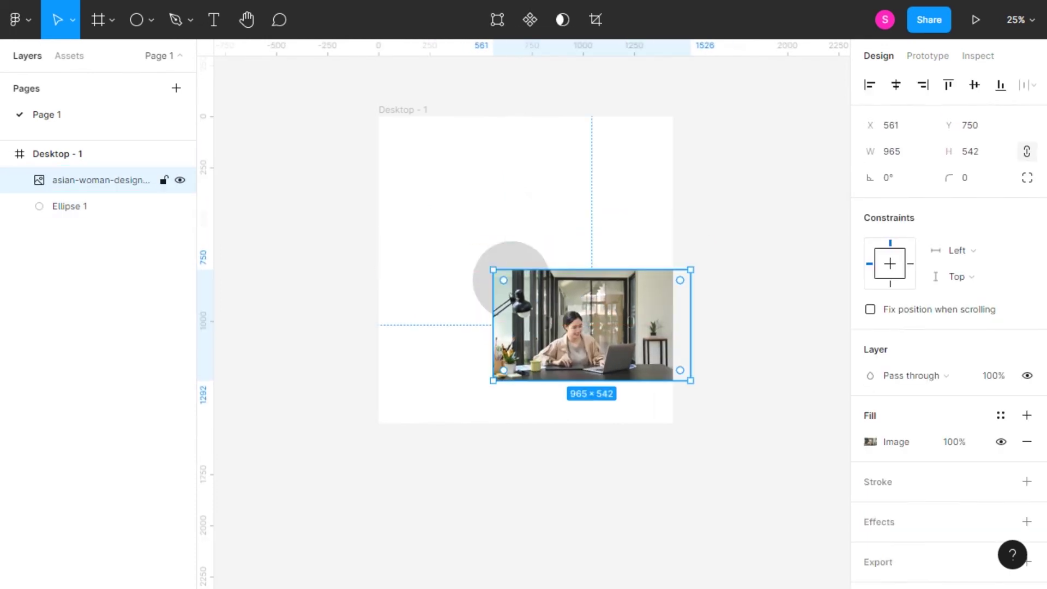
left_click(442, 215)
left_click_drag(442, 215, 524, 294)
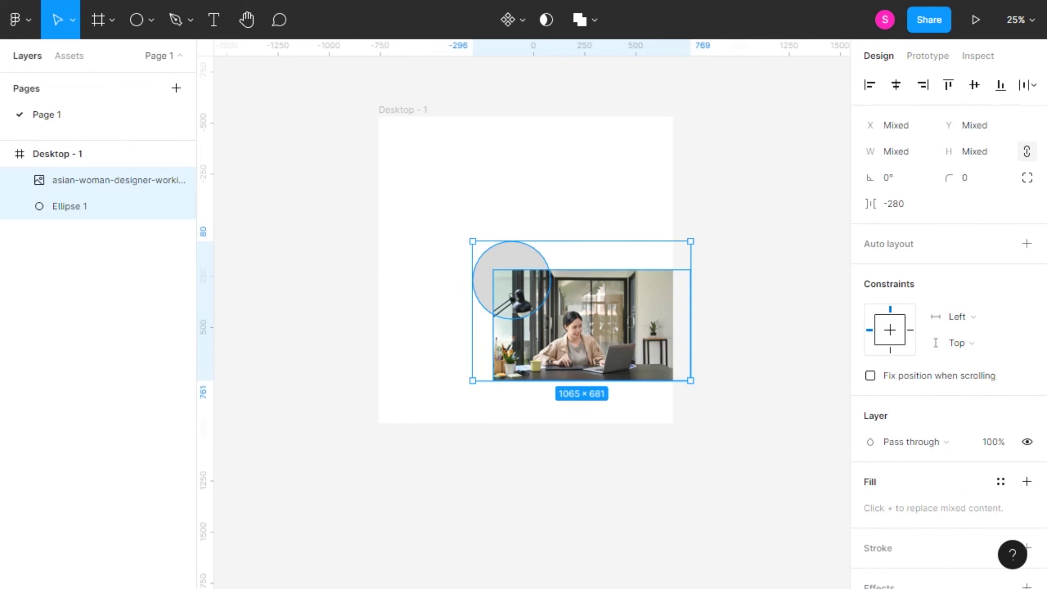
right_click(536, 306)
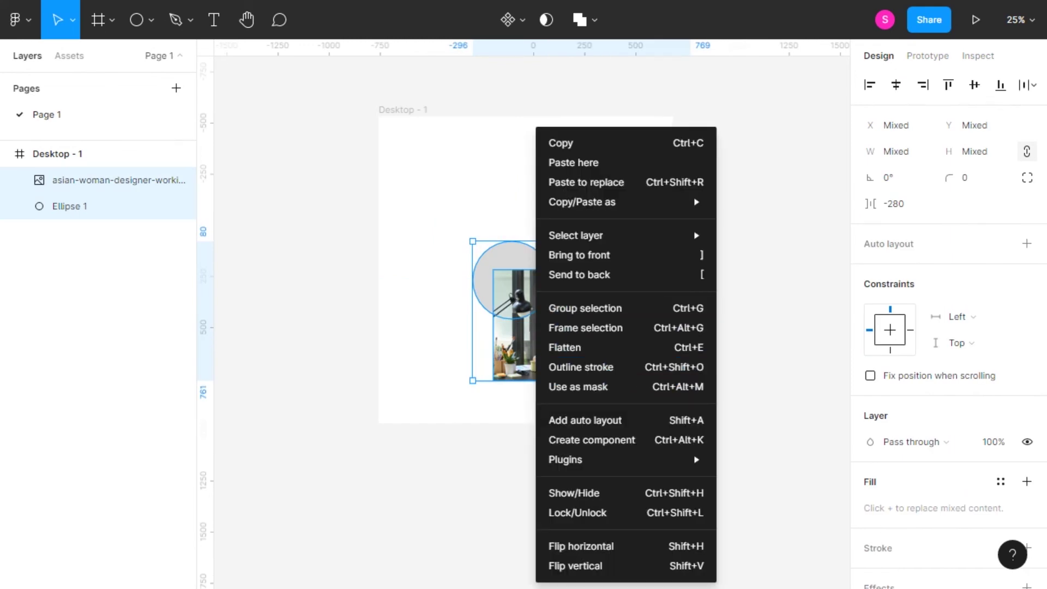
left_click(546, 19)
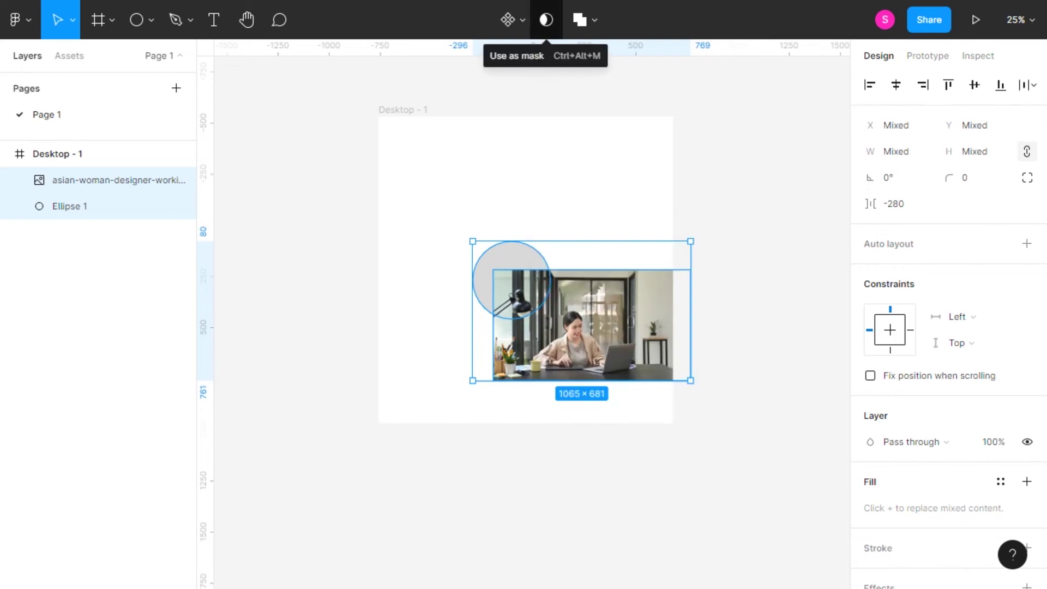
left_click(545, 19)
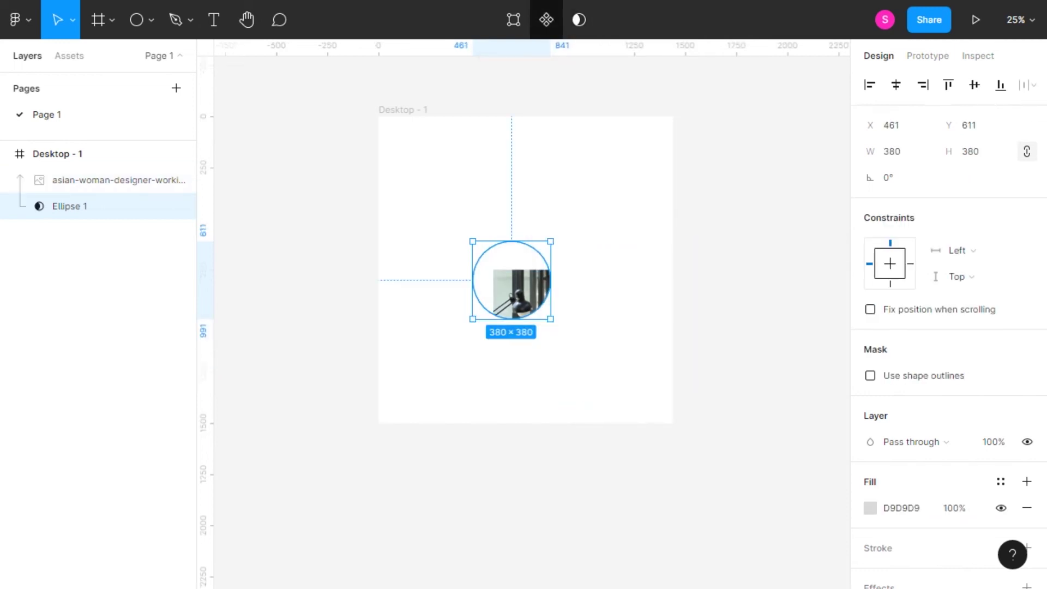
Step: Shift and enlarge the photo so the woman fills the circular crop
left_click(110, 180)
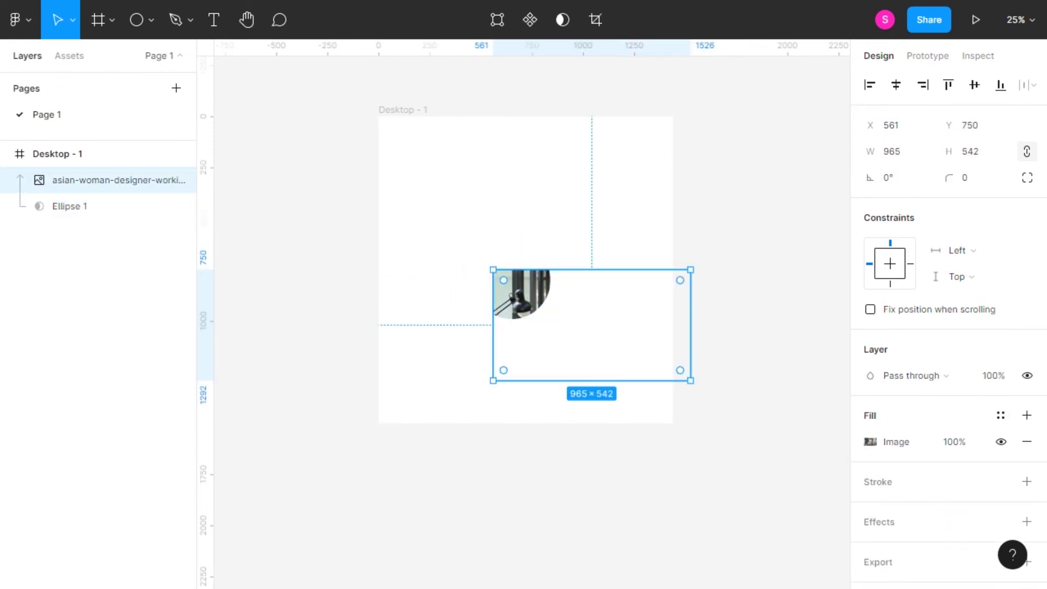
left_click_drag(591, 325, 530, 262)
left_click_drag(626, 208, 642, 198)
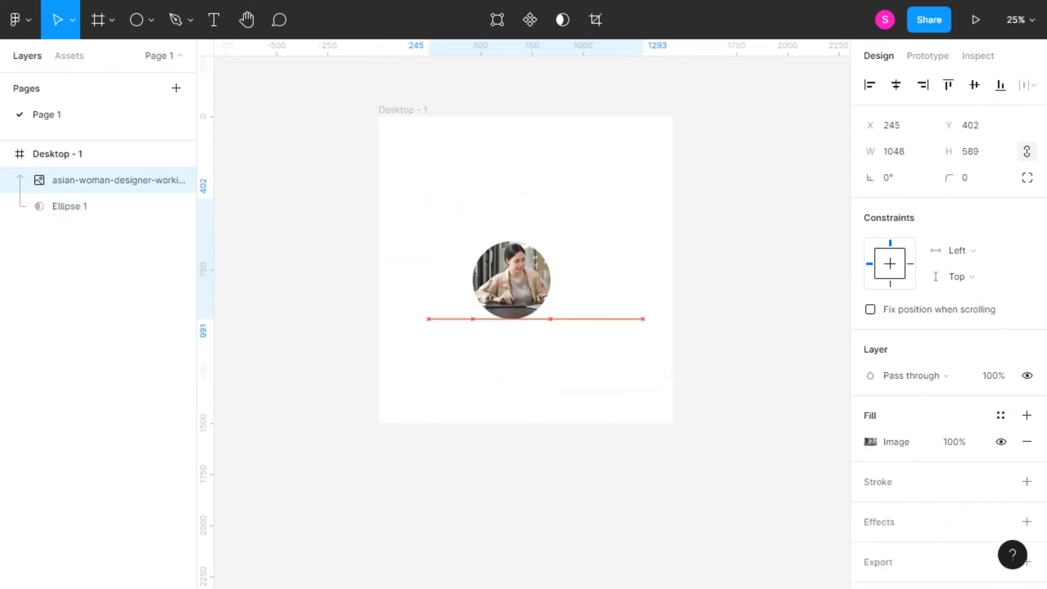
key("Escape")
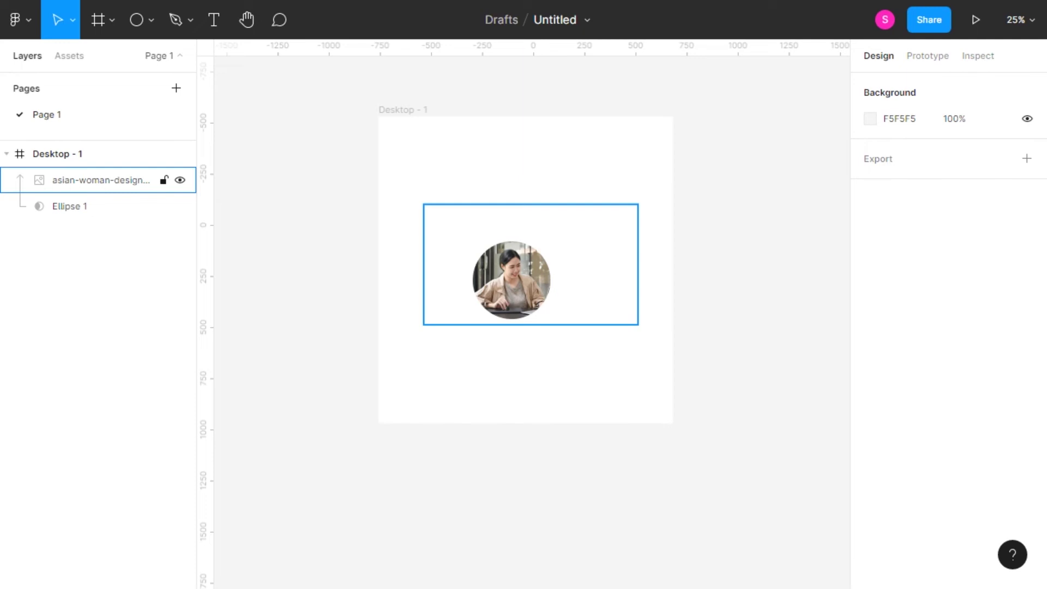
Step: Select both the photo and the circle mask layers together
key("Tab")
key("shift+Tab")
left_click(98, 180)
left_click(81, 207, "shift")
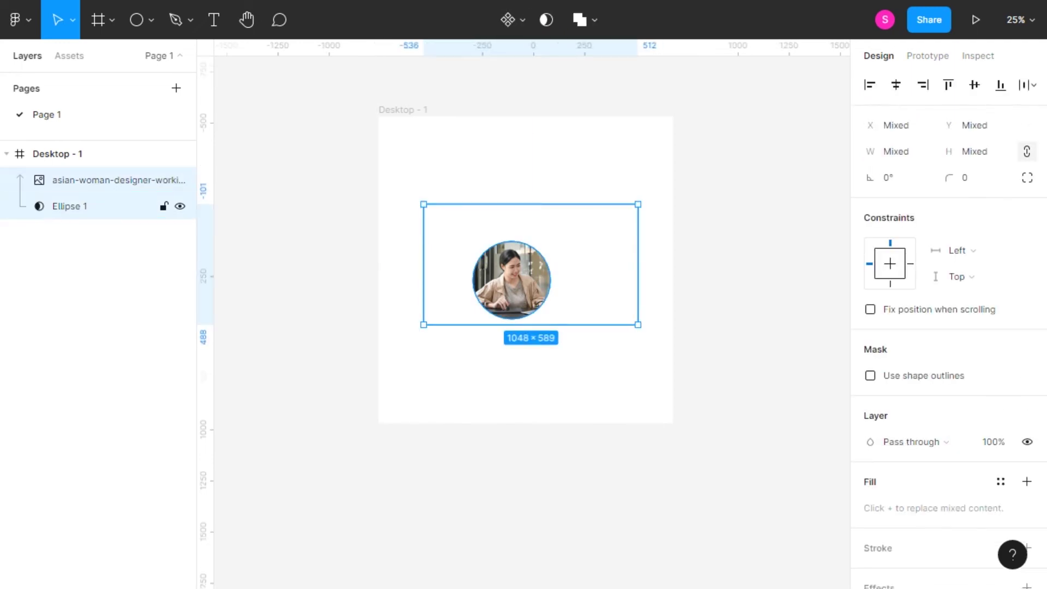
left_click_drag(327, 203, 623, 336)
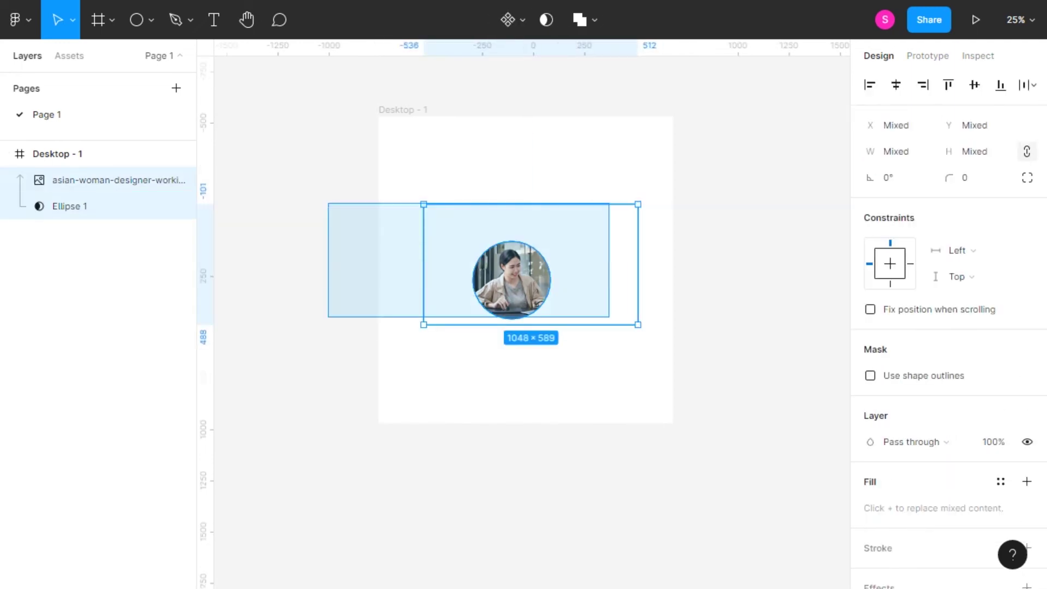
left_click(98, 256)
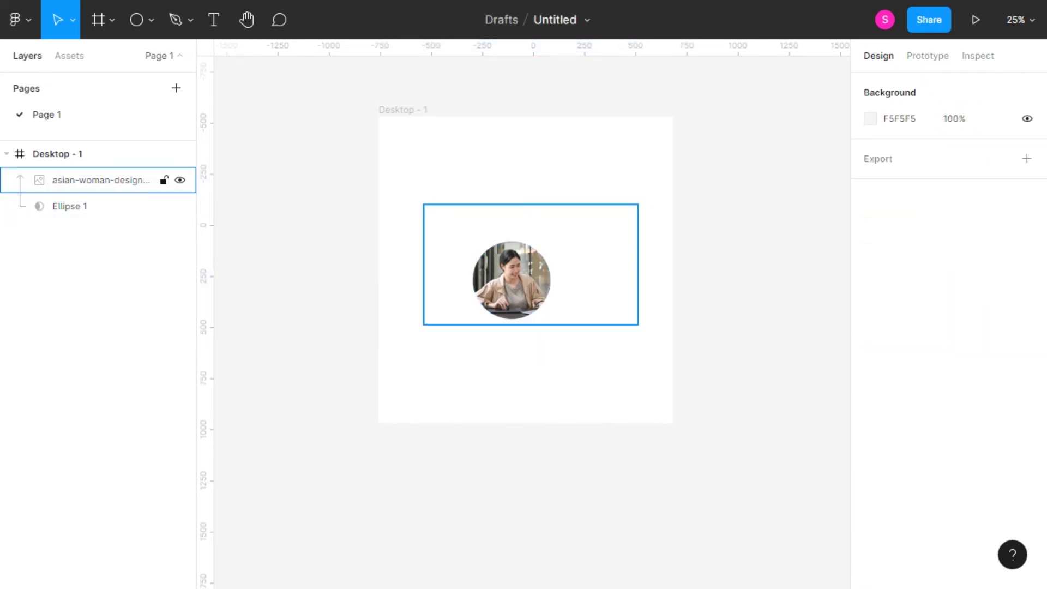
left_click(82, 206)
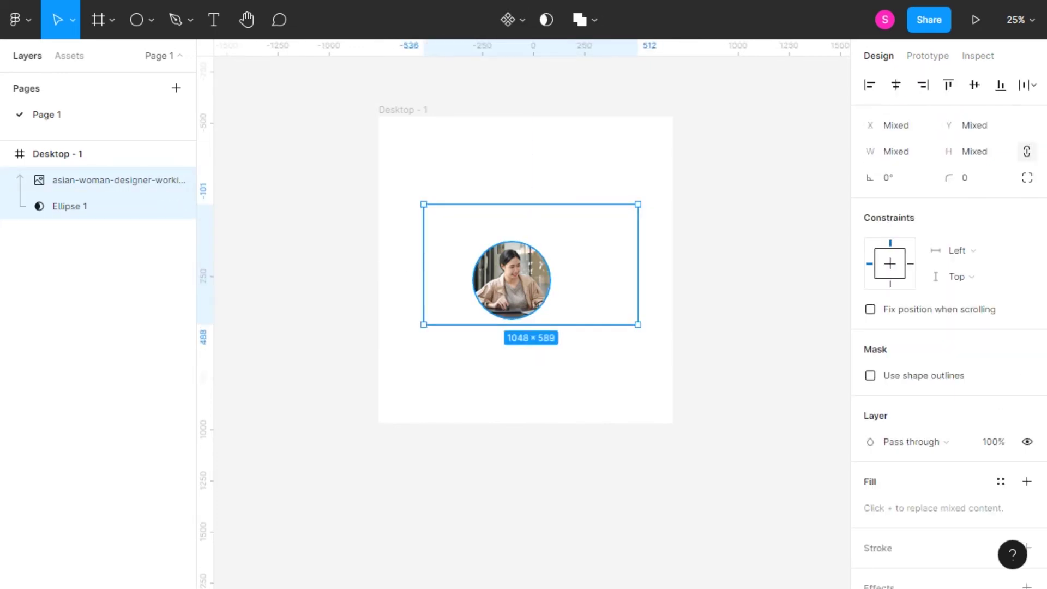
Step: Group the photo and circle mask as Group 1 and drag it to Desktop - 1's upper-left
right_click(520, 274)
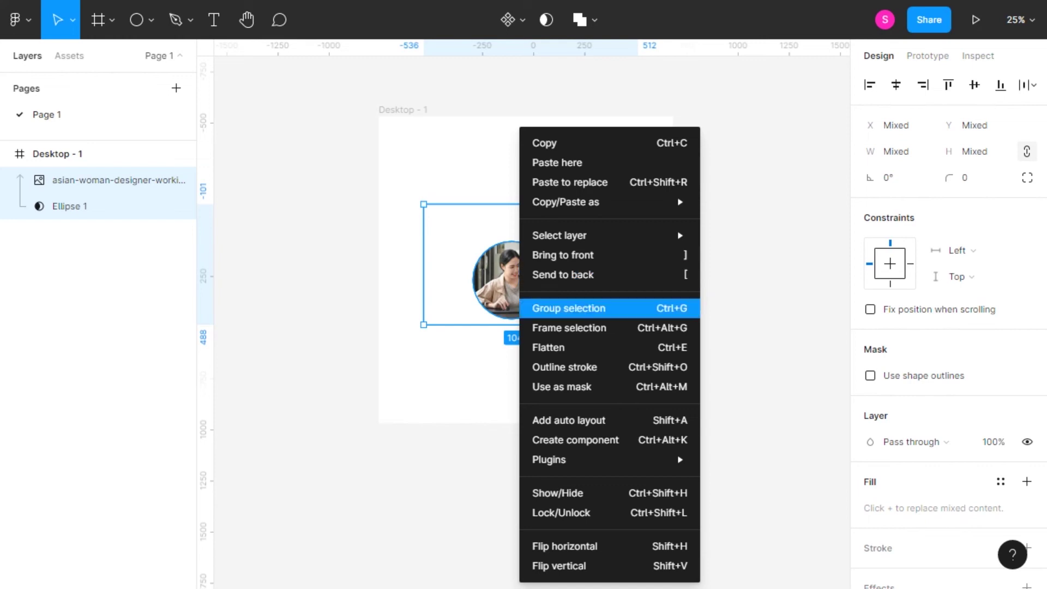
left_click(568, 308)
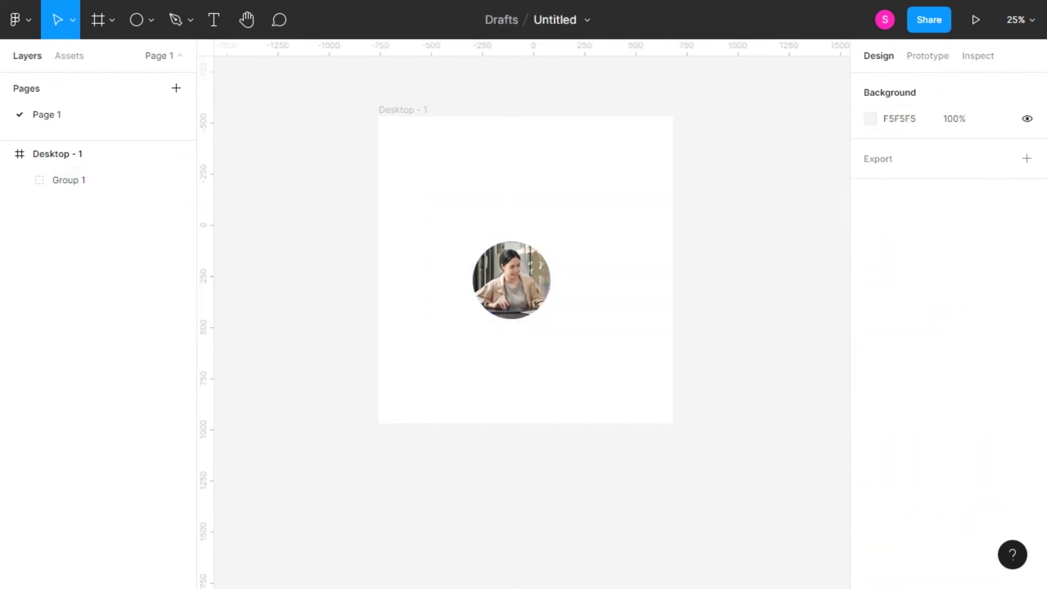
left_click(19, 180)
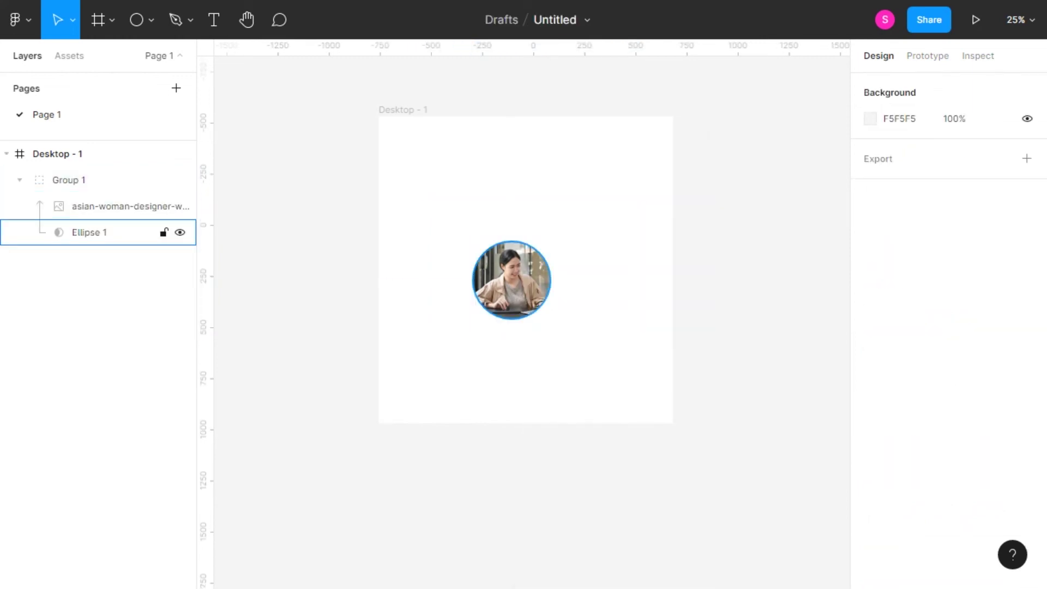
left_click(65, 180)
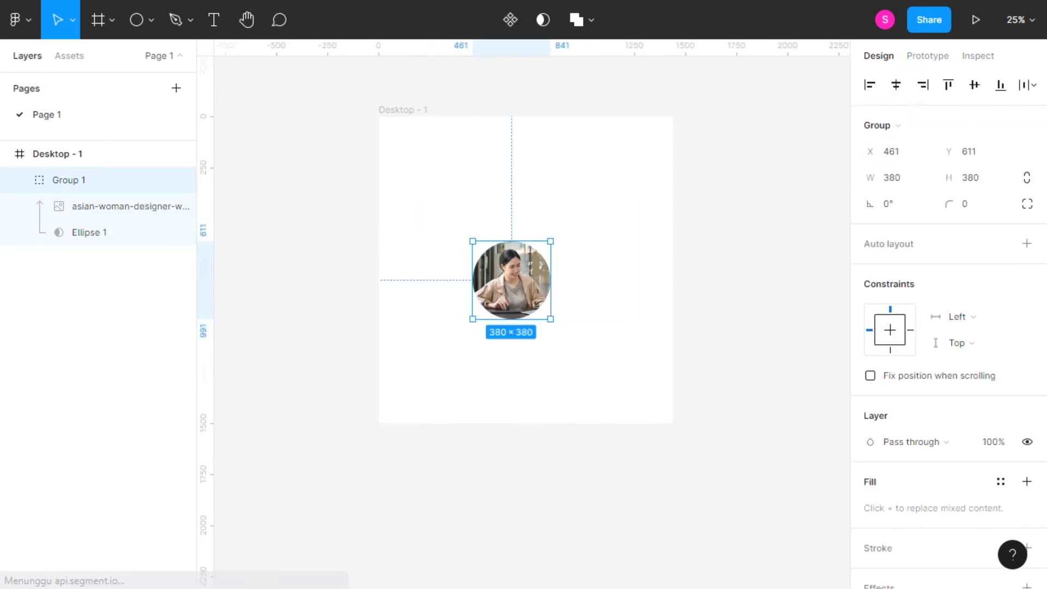
left_click_drag(512, 279, 442, 186)
key("Escape")
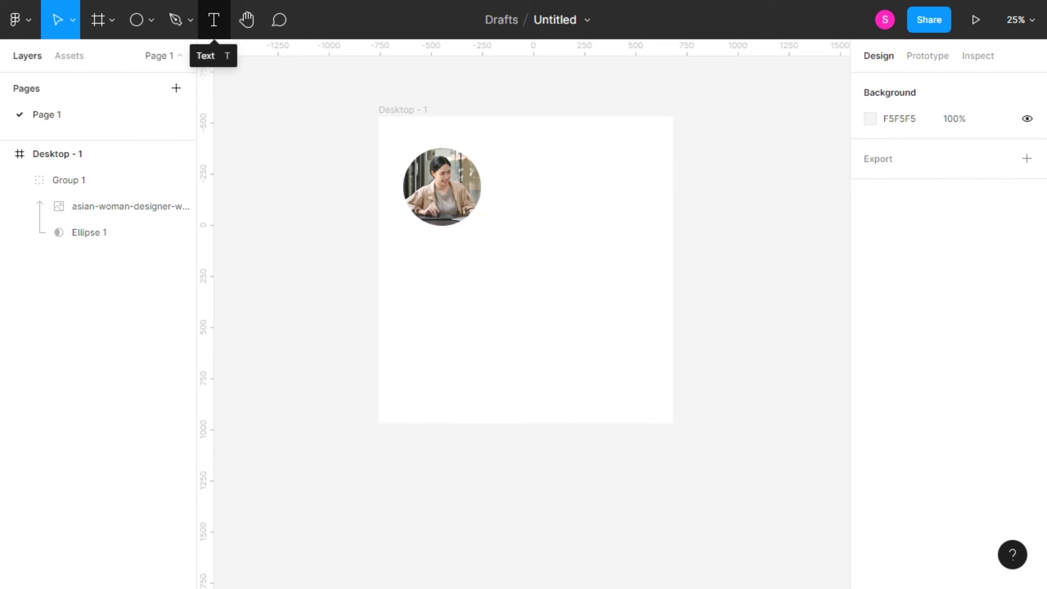
Step: Add a text layer reading 'Ui DESIGN' to the right of the photo
left_click(214, 19)
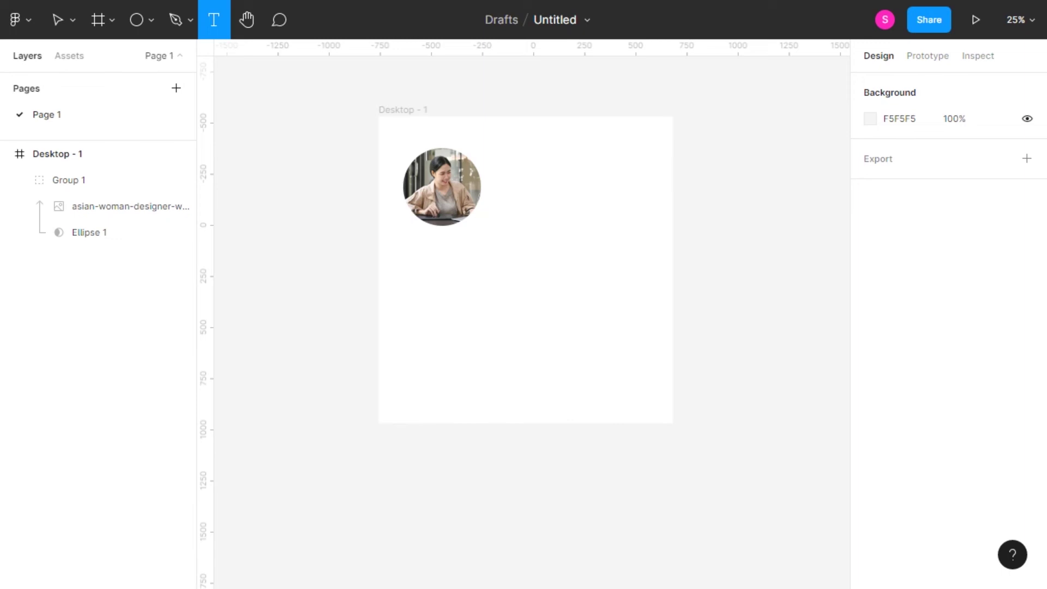
left_click(507, 167)
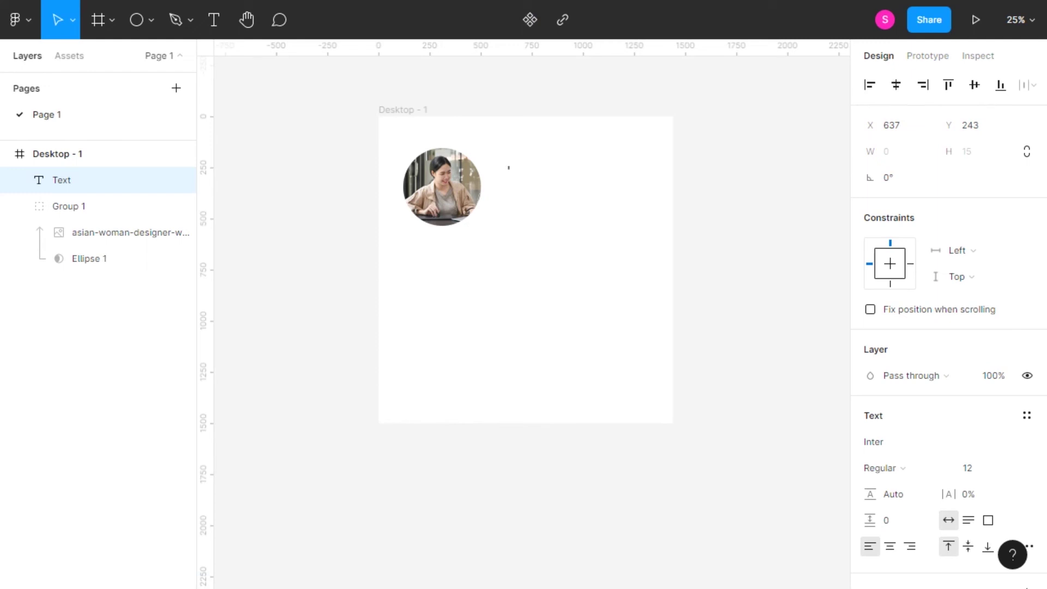
type("Ui DESIGN")
key("Escape")
scroll(524, 155, "up", 2)
scroll(527, 291, "up", 3)
scroll(526, 188, "up", 3)
Step: Correct the lowercase i so the text reads 'UI DESIGN'
key("Return")
key("Left")
key("Right")
key("Right")
key("BackSpace")
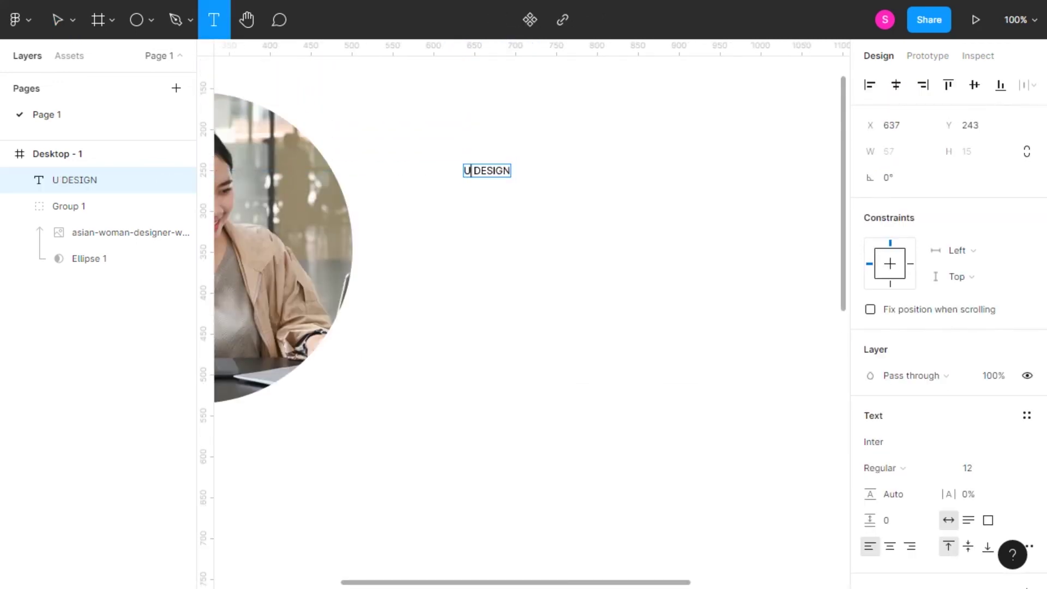
type("I")
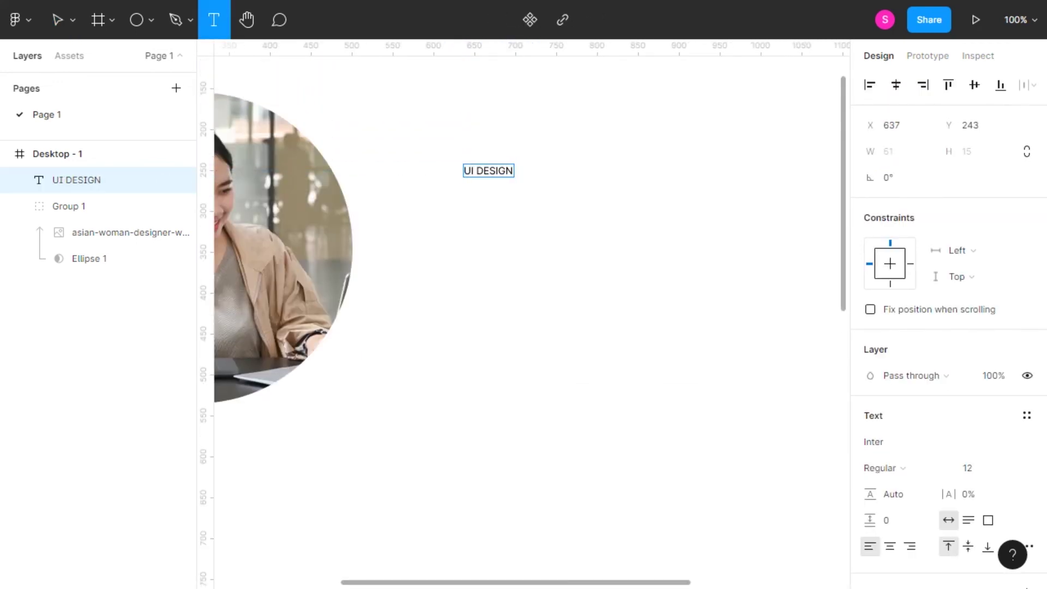
key("Escape")
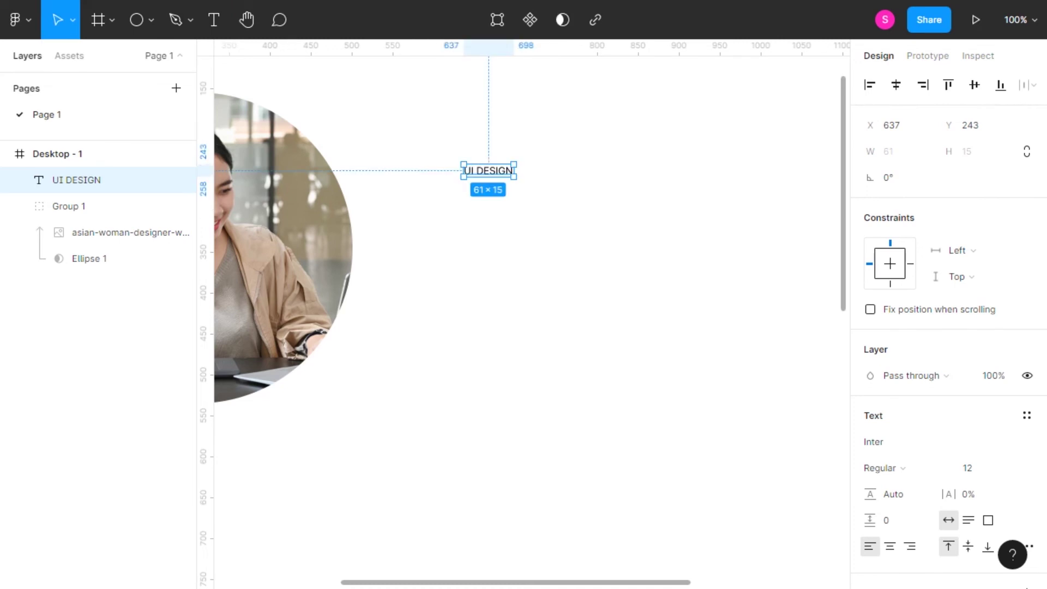
scroll(949, 328, "down", 3)
scroll(949, 327, "down", 1)
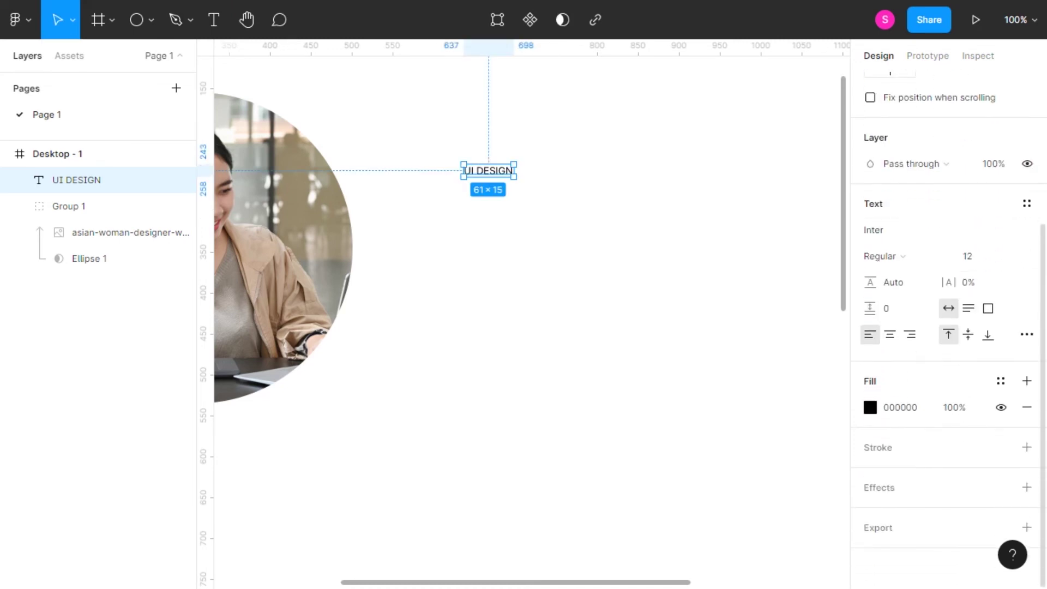
Step: Set the heading's font size to 48 and nudge it up and left
left_click(1009, 256)
key("Down")
key("Down")
key("Down")
key("Down")
key("Down")
key("Down")
key("Down")
key("Down")
key("Down")
key("Down")
key("Return")
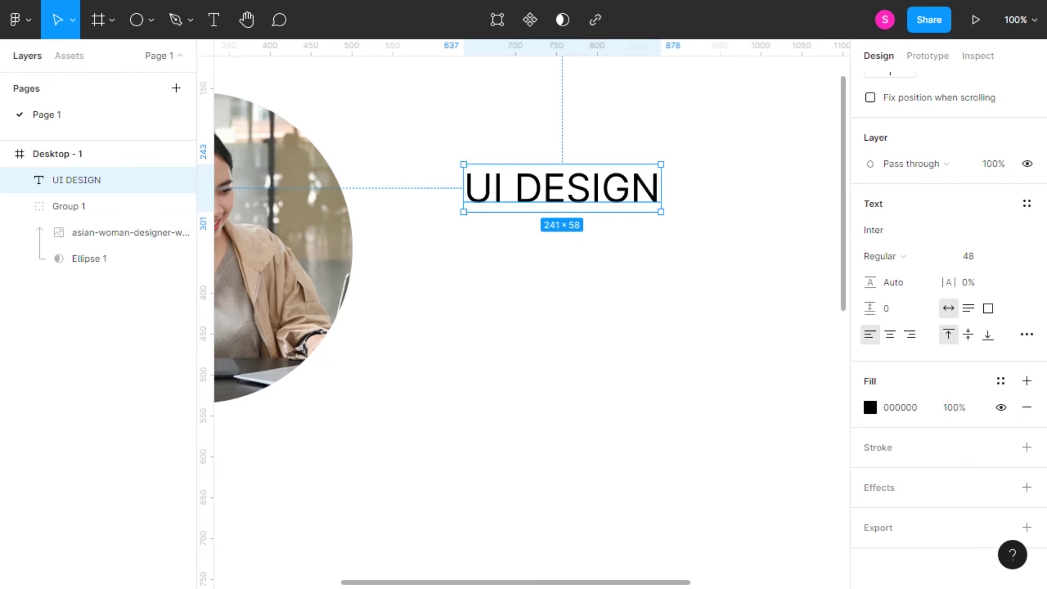
left_click_drag(562, 188, 514, 173)
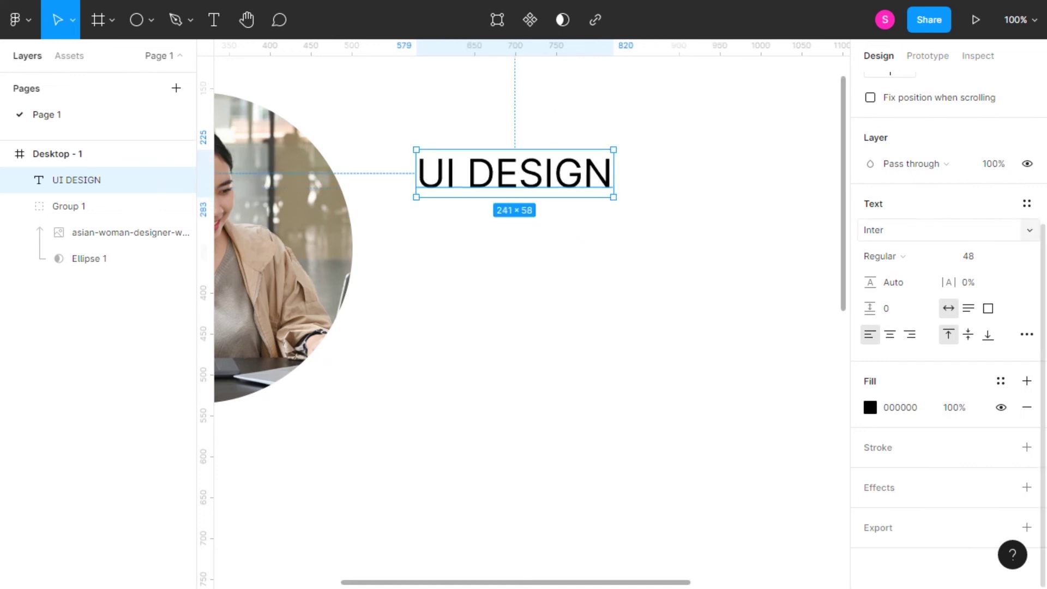
Step: Change the heading's font family to Nunito Sans
left_click(926, 230)
scroll(927, 229, "down", 20)
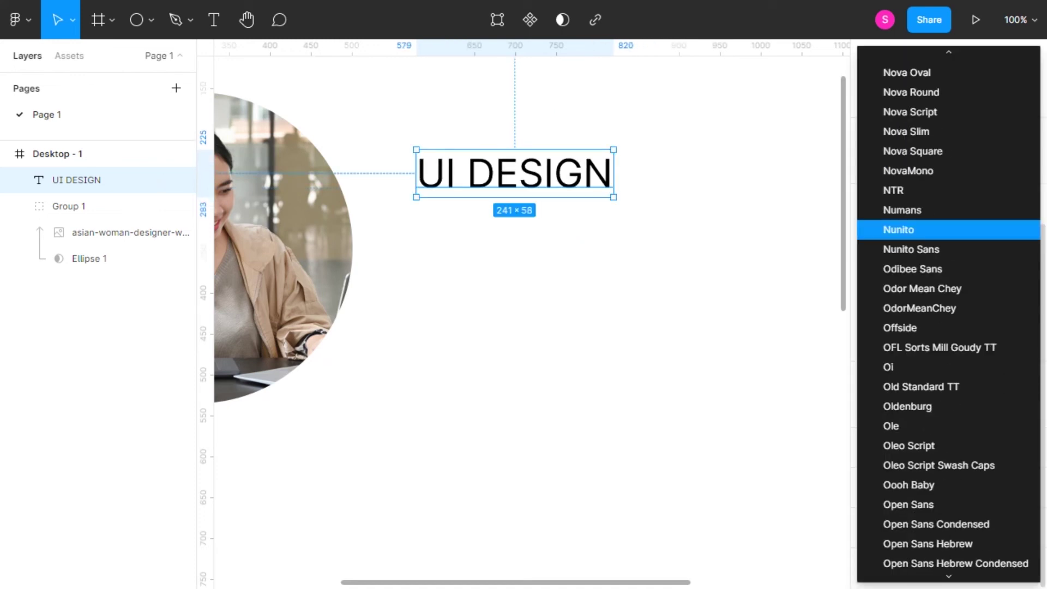
key("Down")
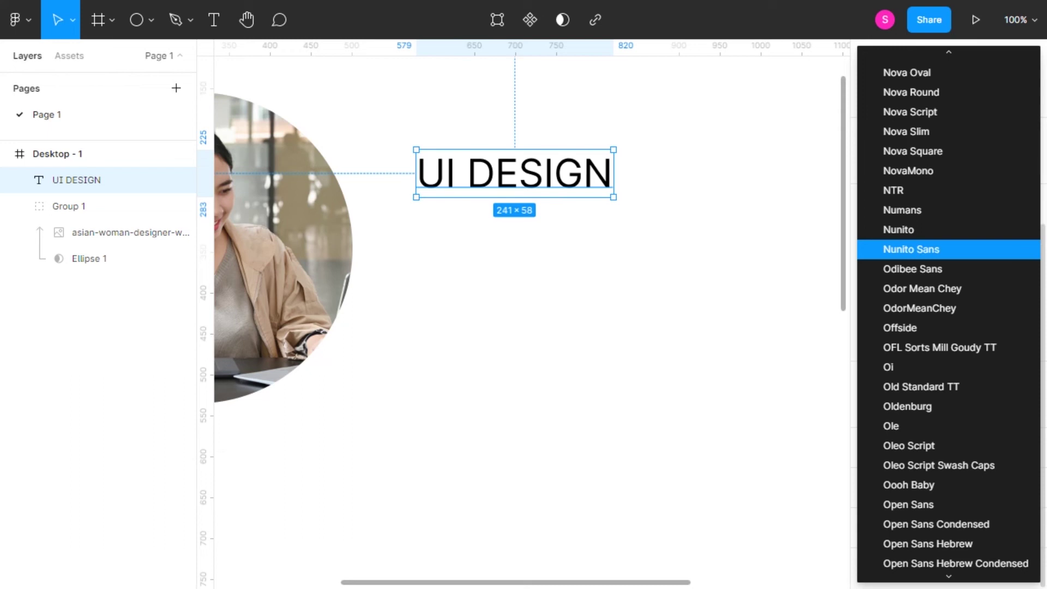
key("Return")
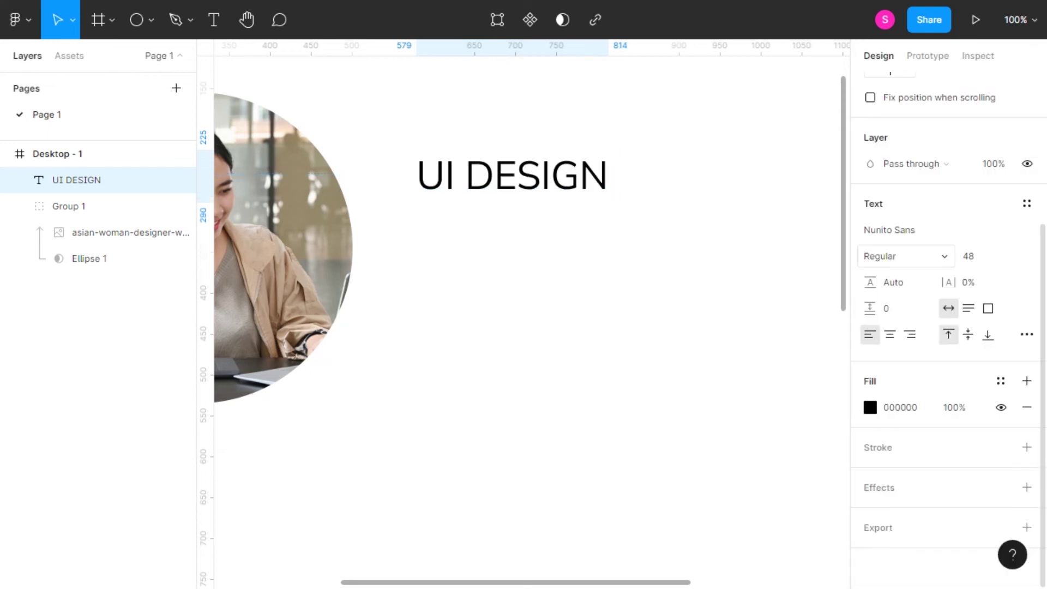
Step: Try ExtraBold, Bold and SemiBold weights on the heading
left_click(899, 256)
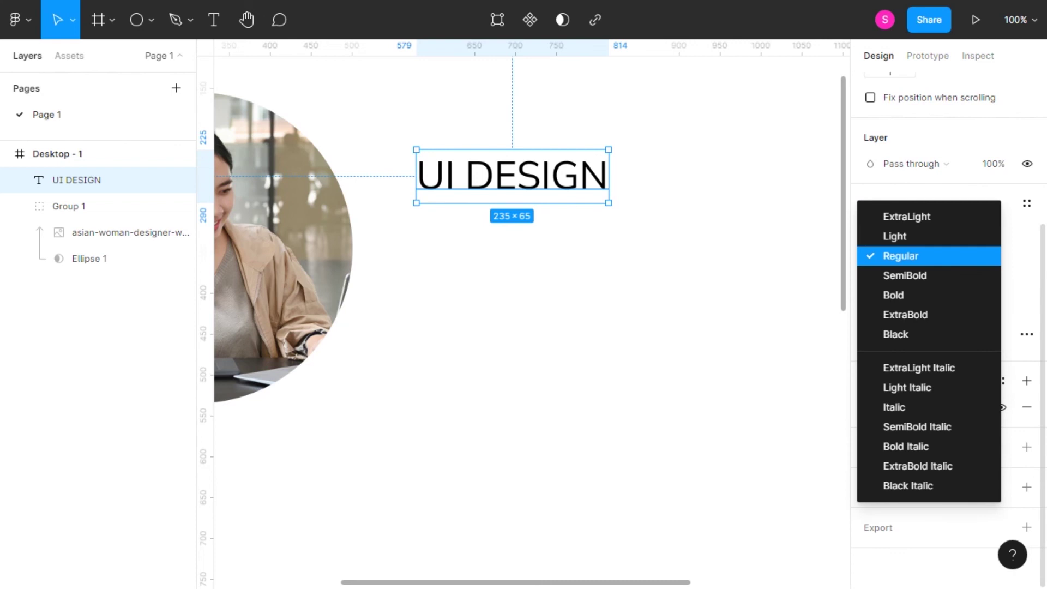
key("Down")
key("Down")
key("Down")
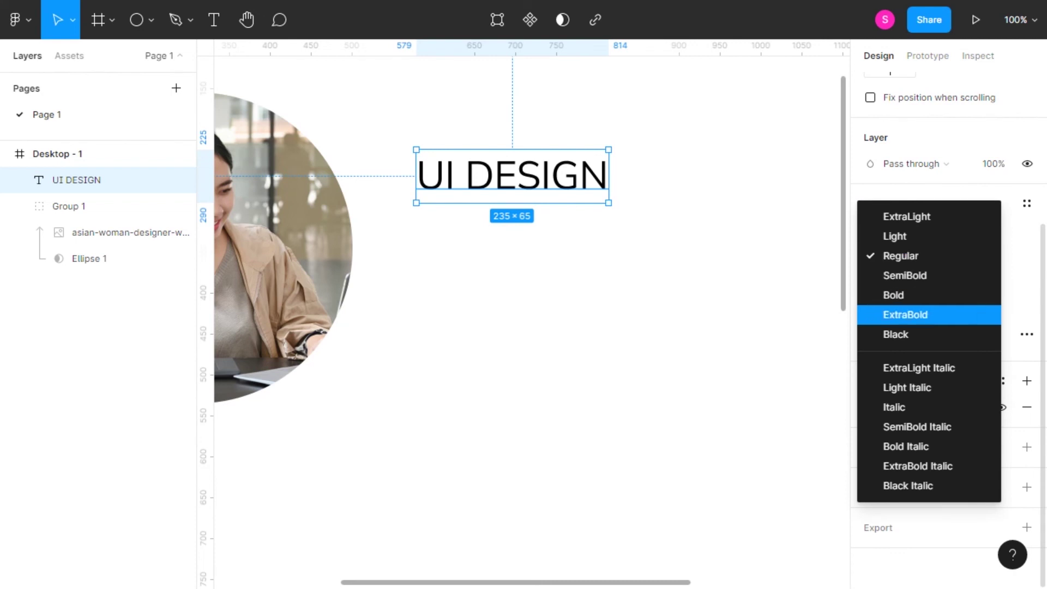
key("Return")
left_click(889, 255)
key("Up")
key("Return")
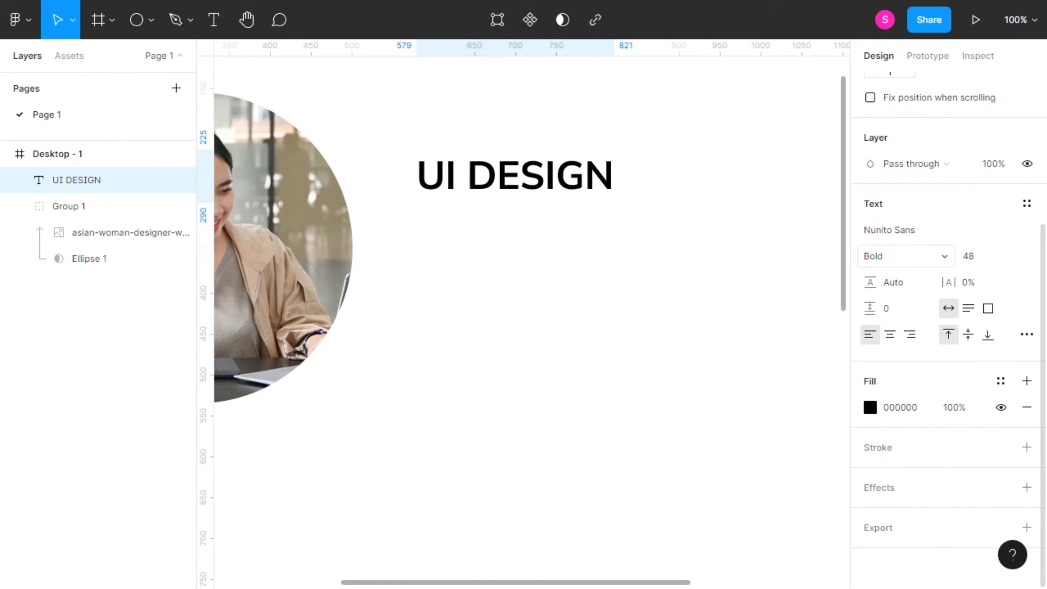
left_click(900, 256)
key("Up")
key("Return")
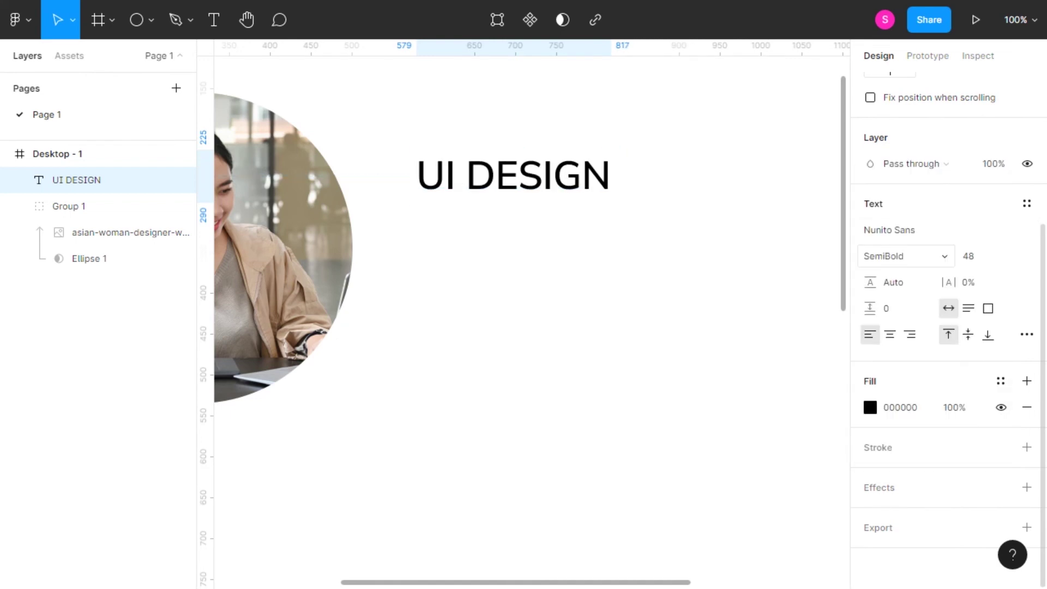
Step: Change the heading weight to Regular and then Light
left_click(900, 256)
key("Up")
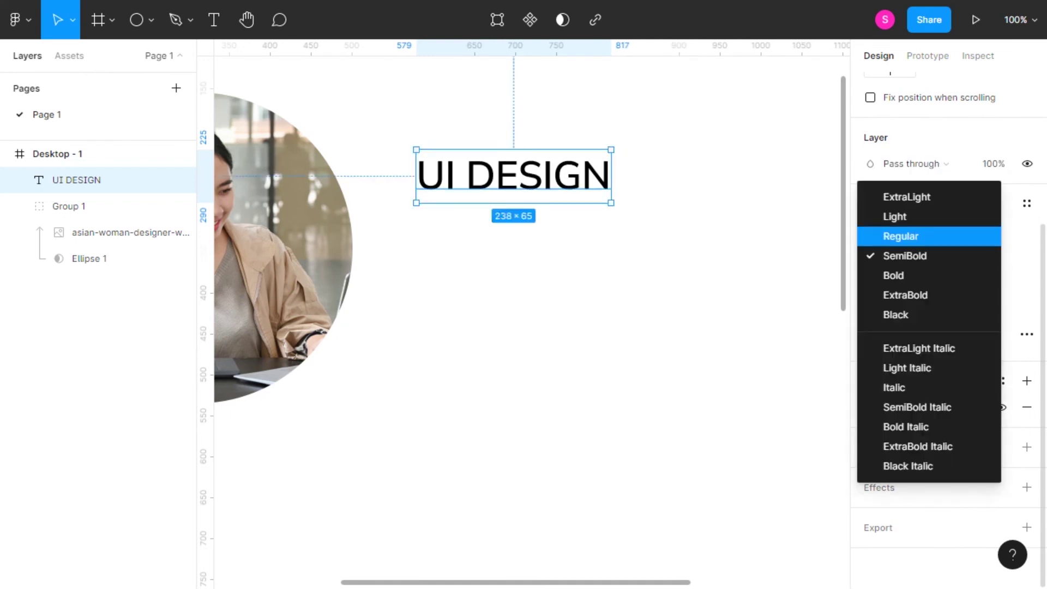
key("Return")
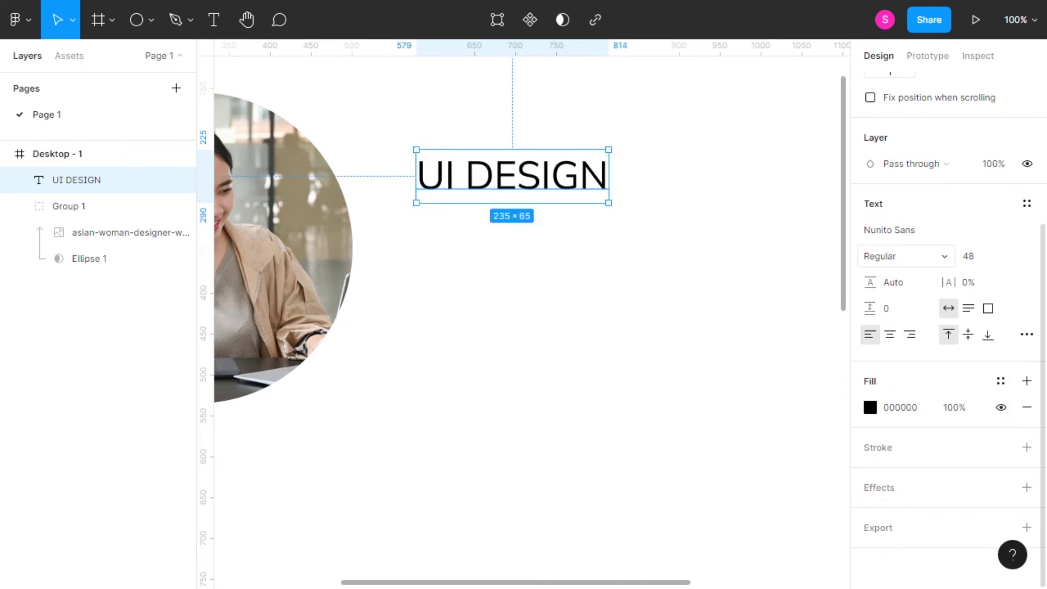
left_click(900, 255)
key("Up")
key("Return")
Step: Undo the last weight change and place the cursor in the heading text
key("ctrl+z")
key("Return")
left_click(610, 188)
Step: Add a second line reading 'UX DESIGN' below 'UI DESIGN'
key("Escape")
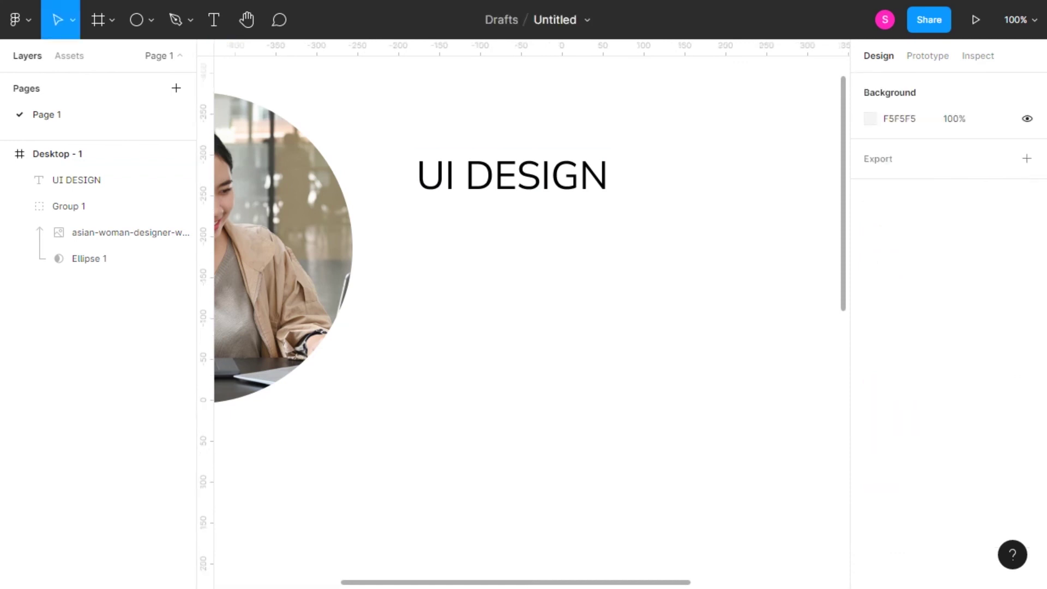
double_click(599, 176)
key("Return")
type("UX DESIGN")
key("Escape")
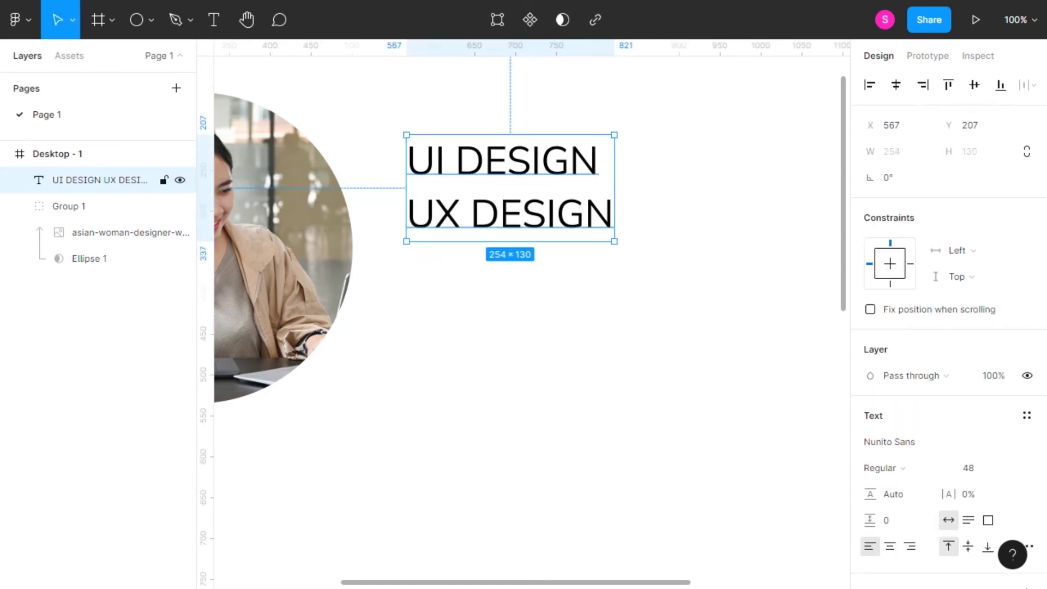
scroll(949, 327, "down", 4)
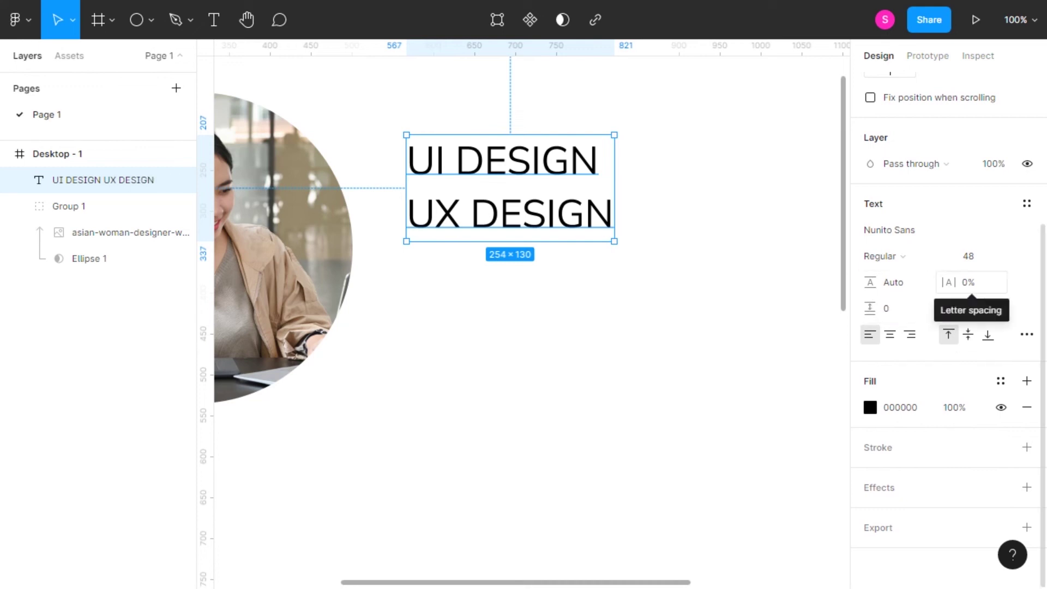
Step: Try a line height of 80 on the heading
left_click(971, 282)
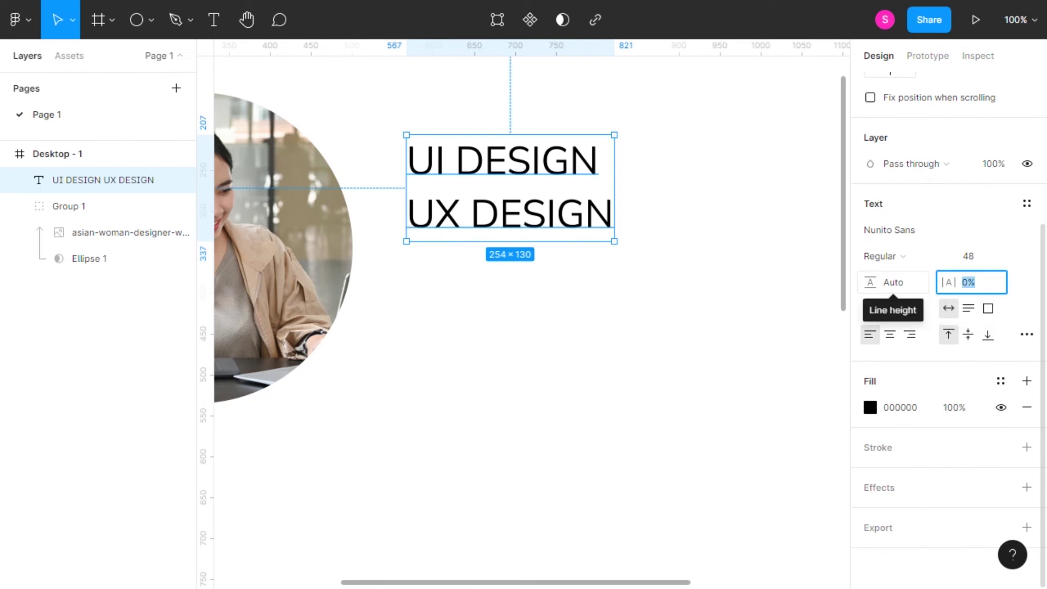
left_click(893, 282)
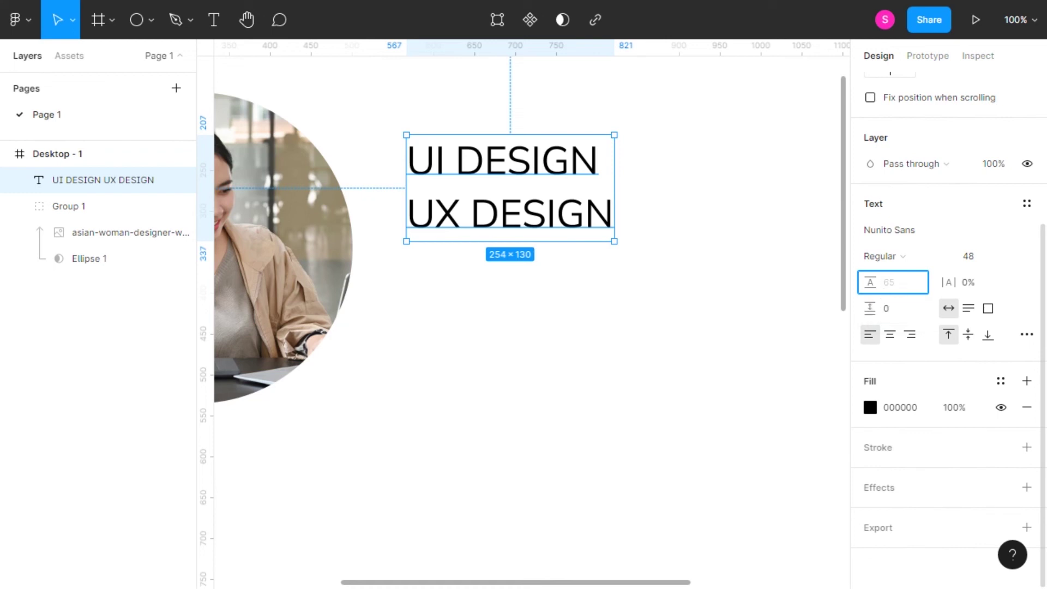
type("80")
key("Return")
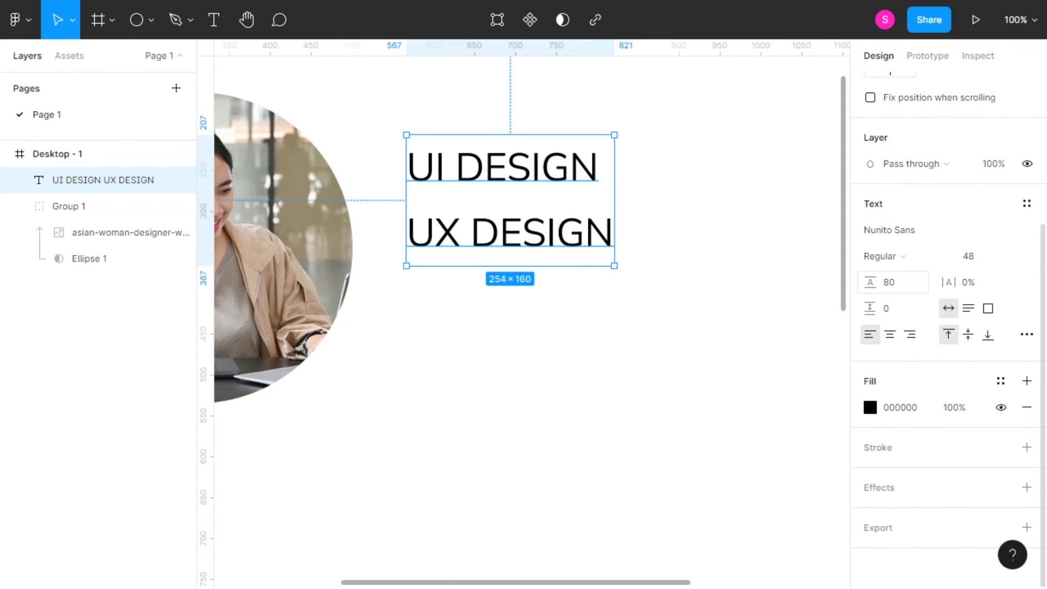
Step: Tighten the heading's line height to 58
left_click(895, 281)
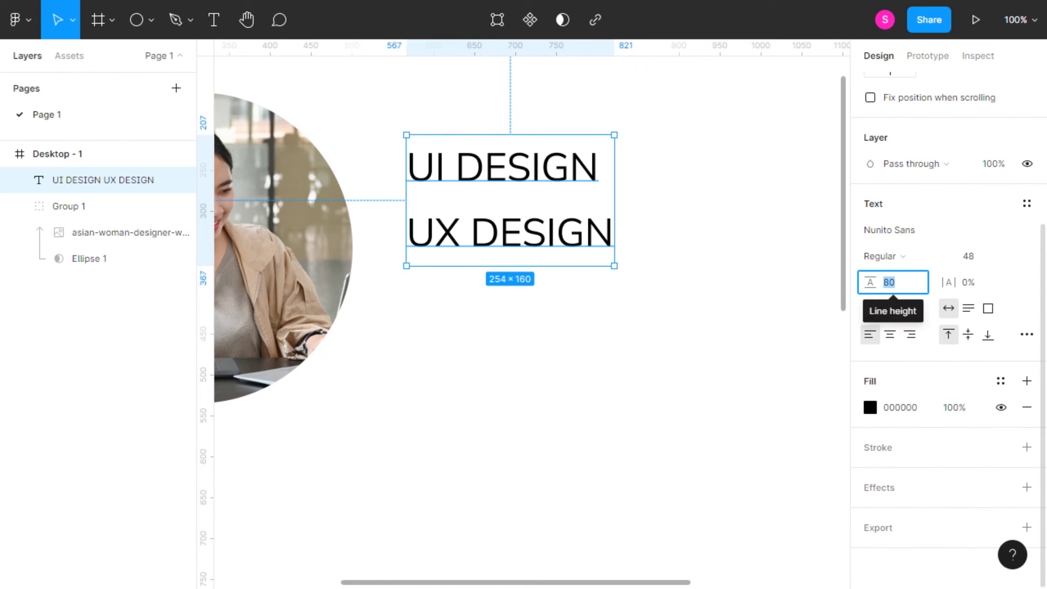
left_click(978, 256)
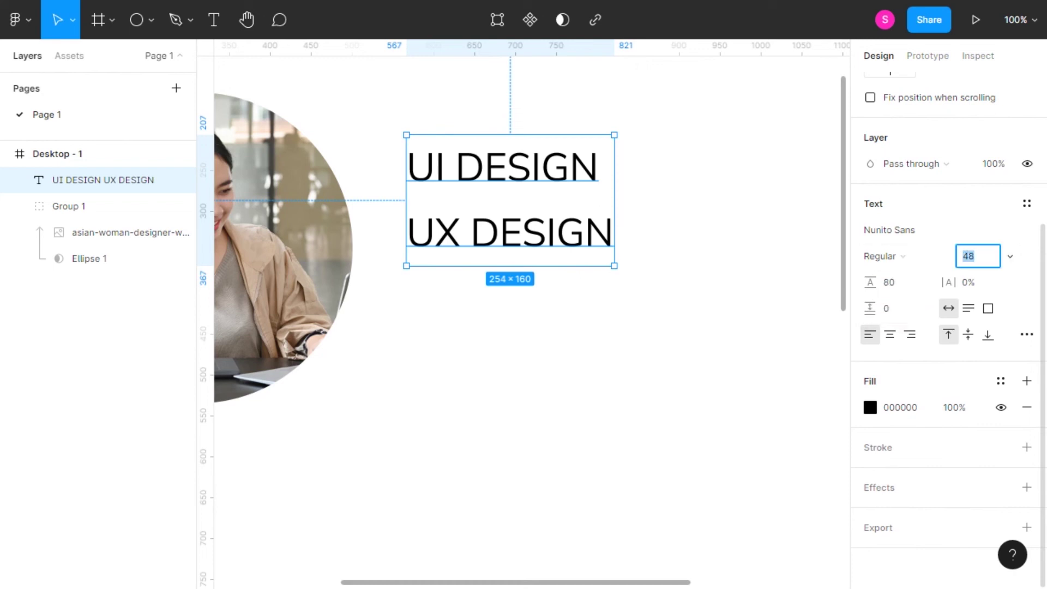
key("Tab")
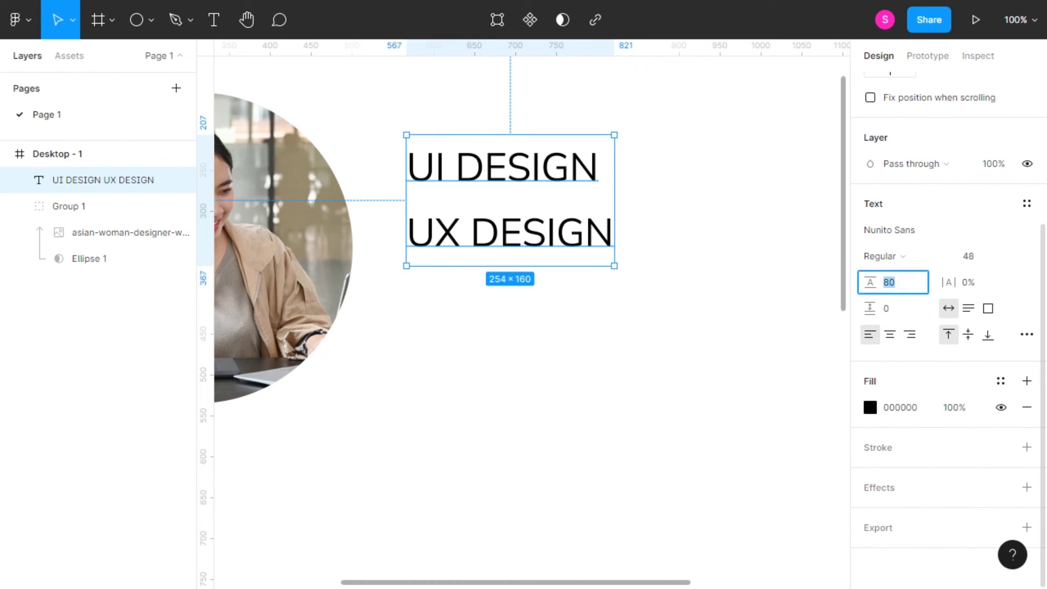
type("5")
type("8")
key("Return")
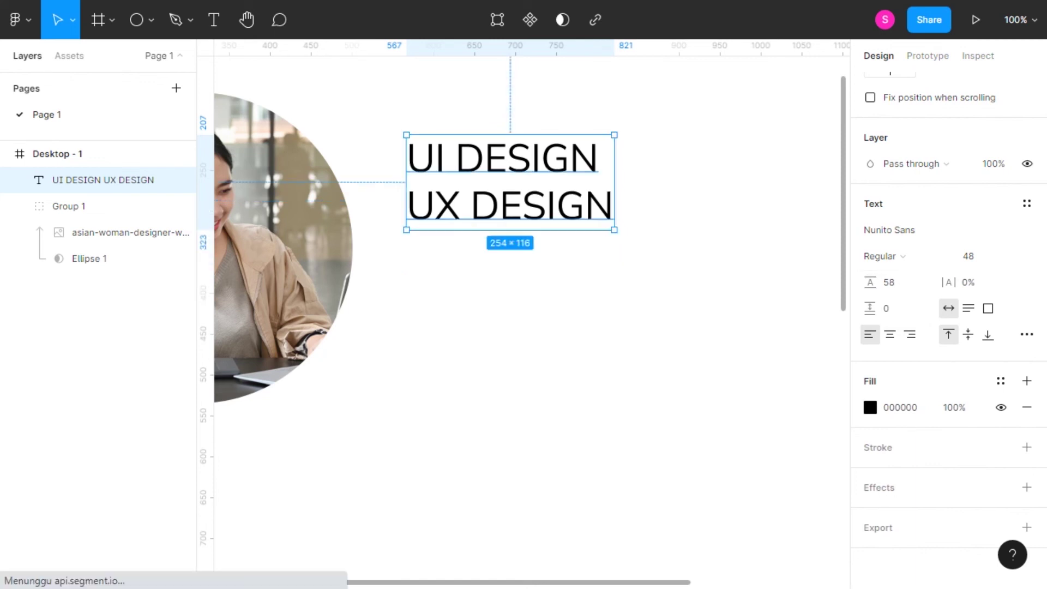
key("Escape")
left_click(98, 179)
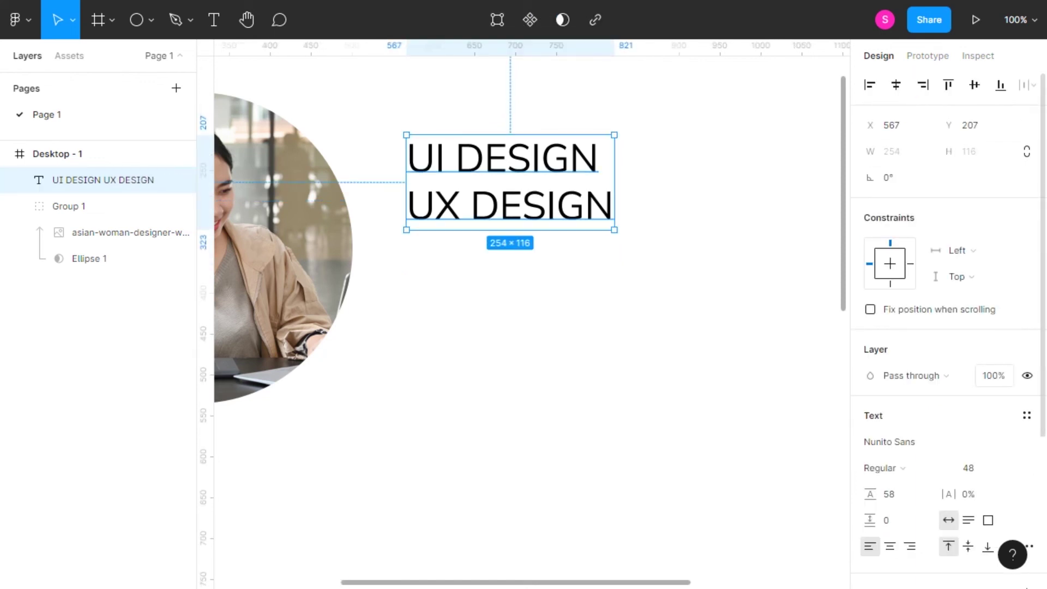
key("Escape")
Step: Set the heading's letter spacing, trying 2% and 10% before settling on 20%
left_click(98, 180)
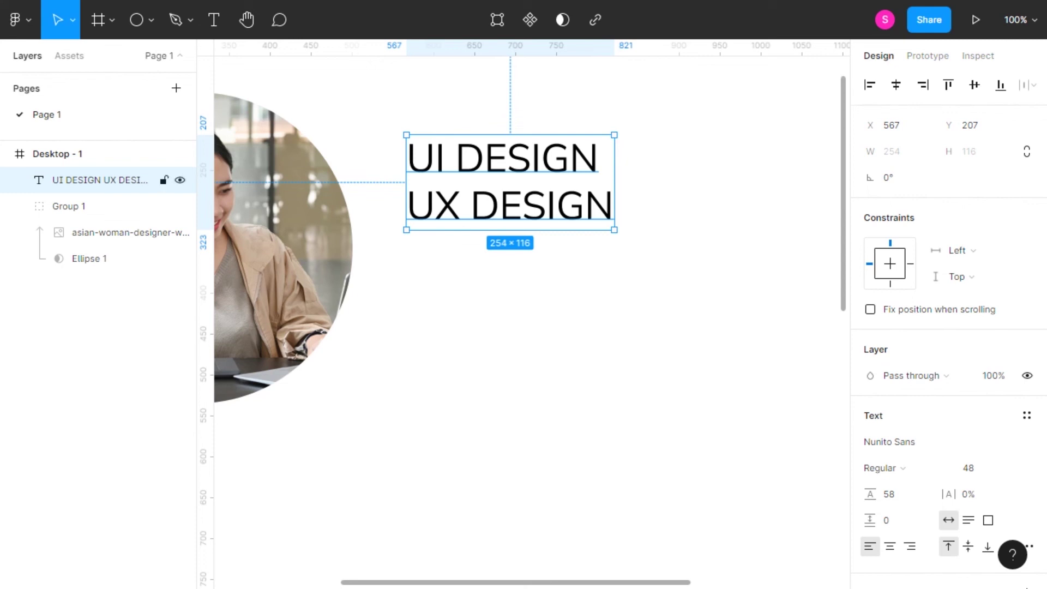
scroll(976, 327, "down", 5)
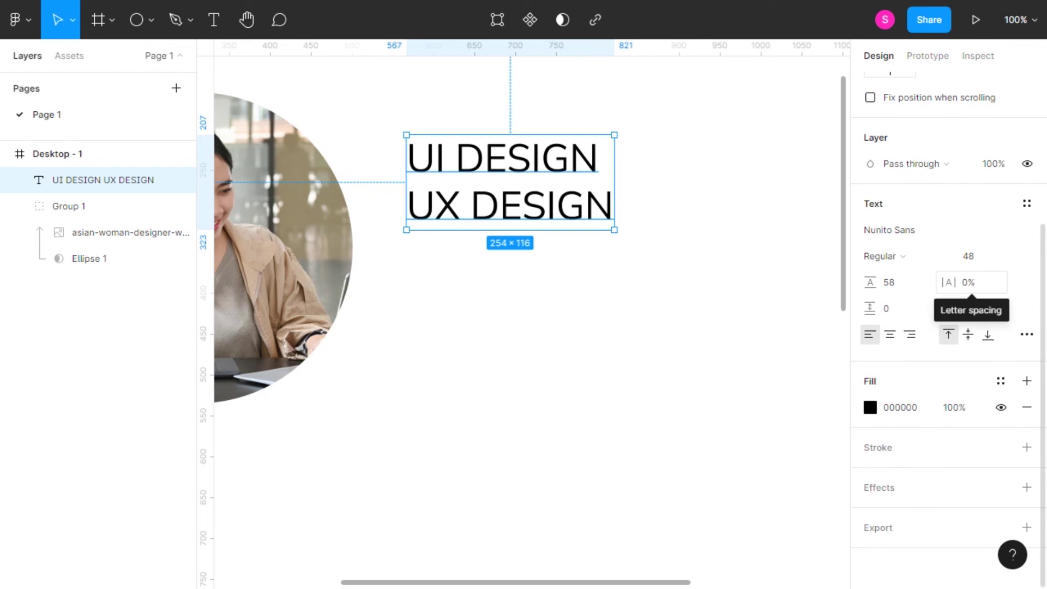
left_click(966, 282)
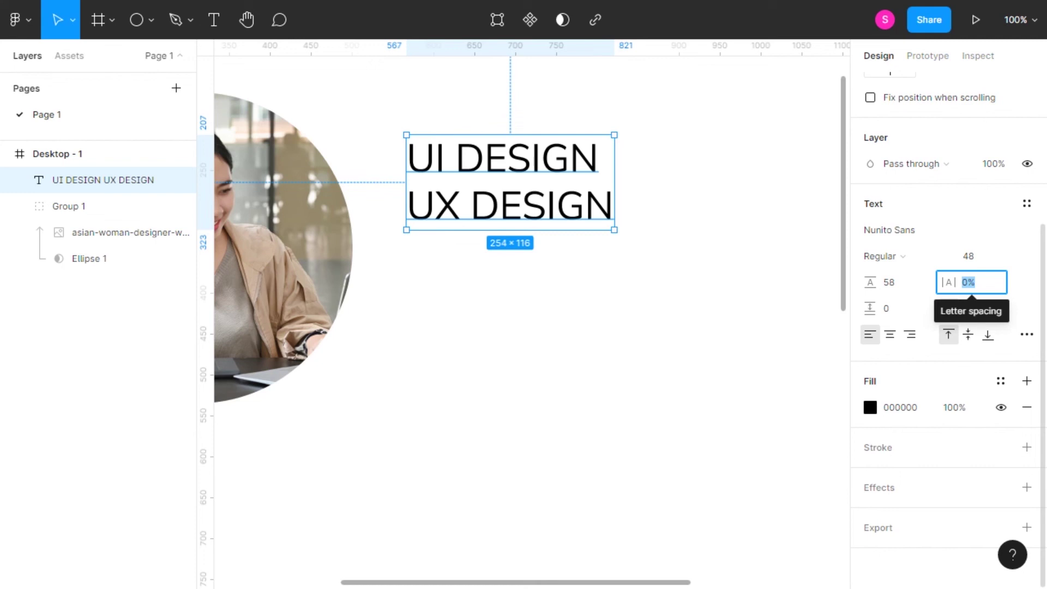
type("2")
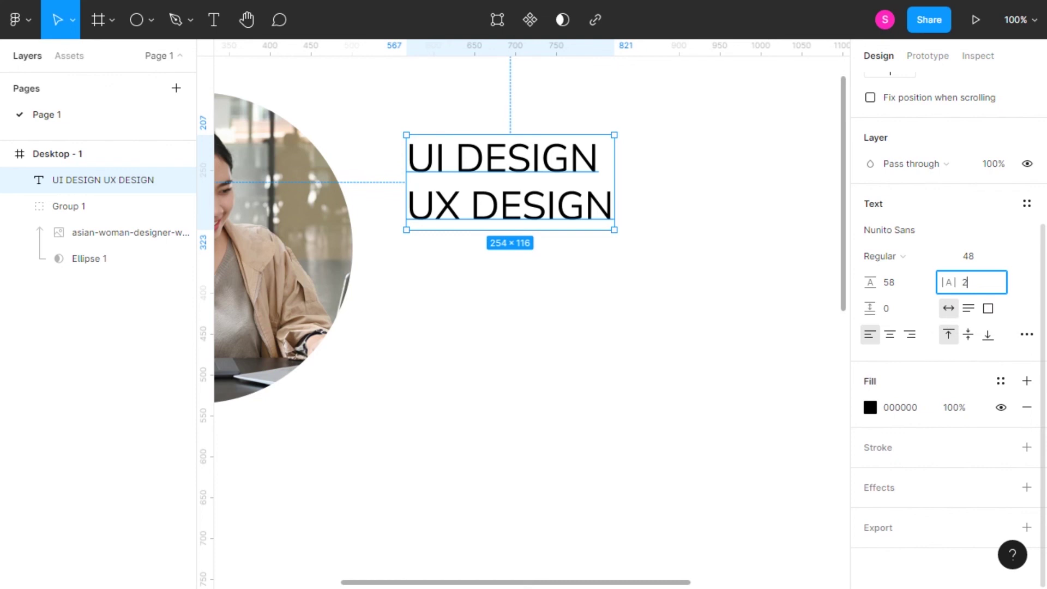
key("Return")
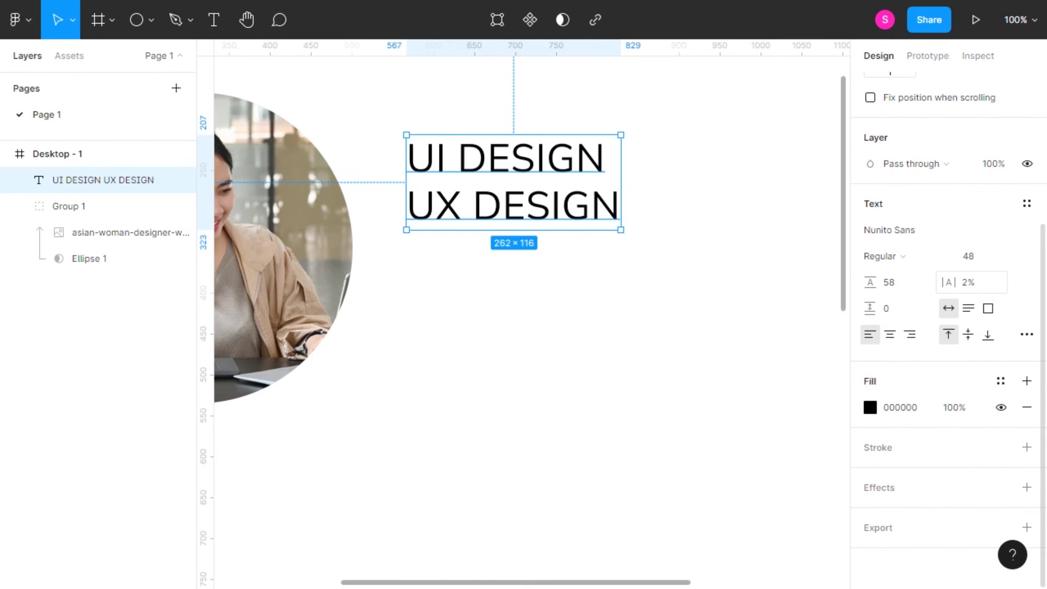
left_click(973, 281)
type("10")
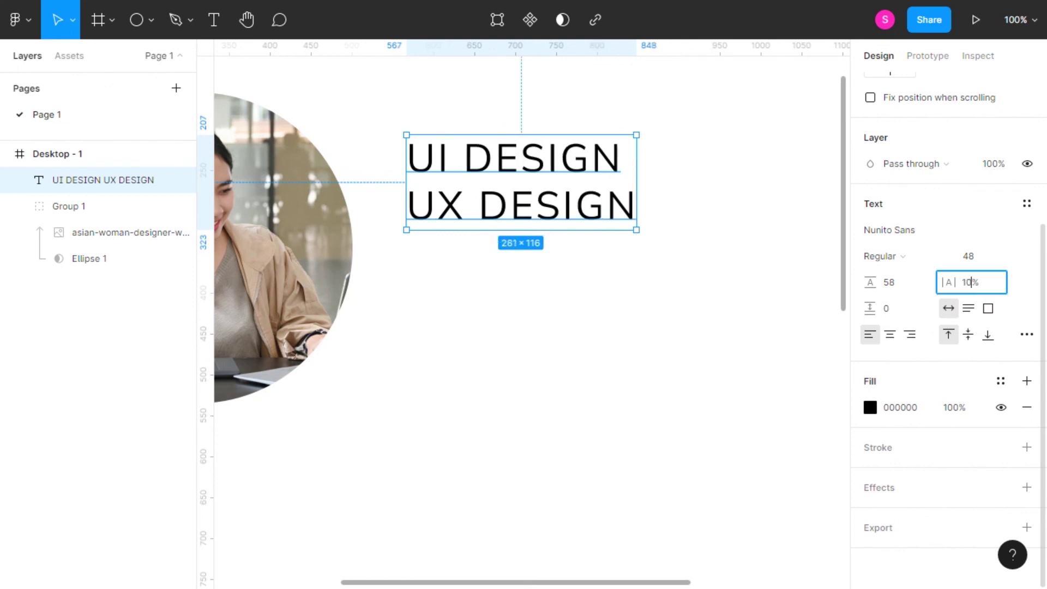
key("Return")
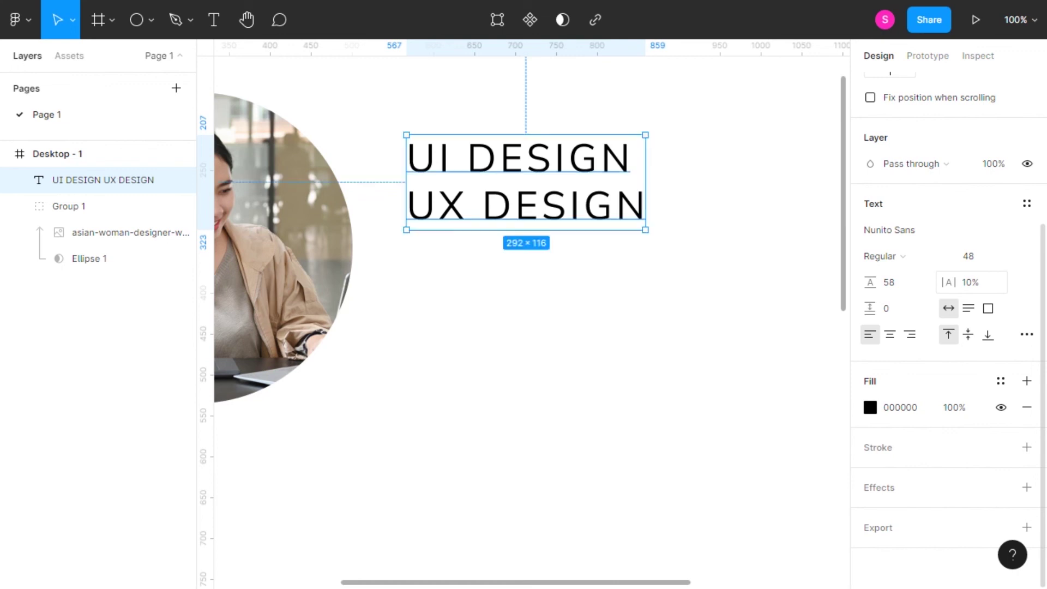
left_click(973, 282)
double_click(967, 282)
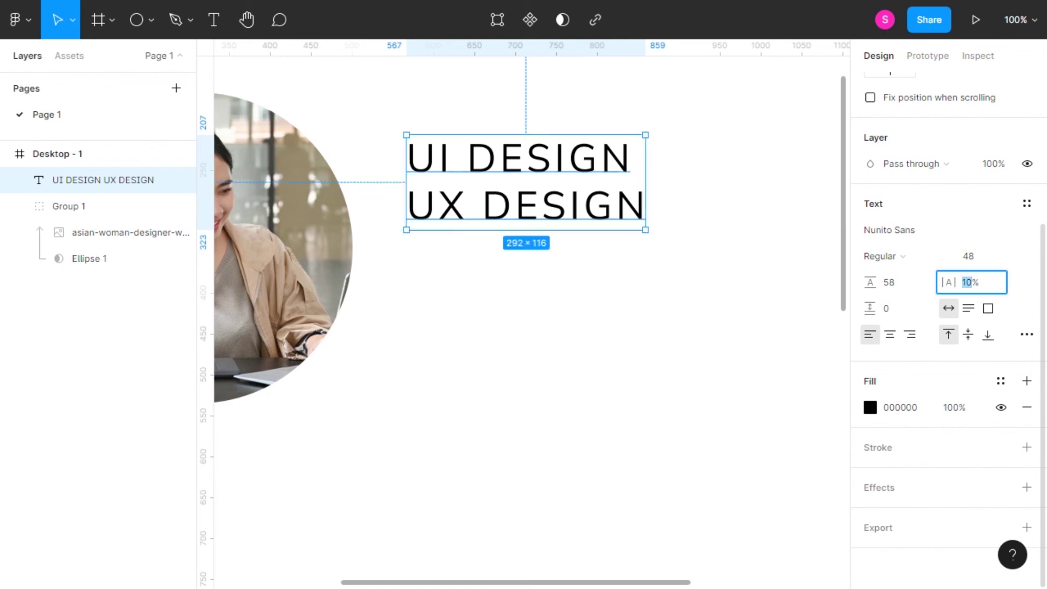
type("20")
key("Return")
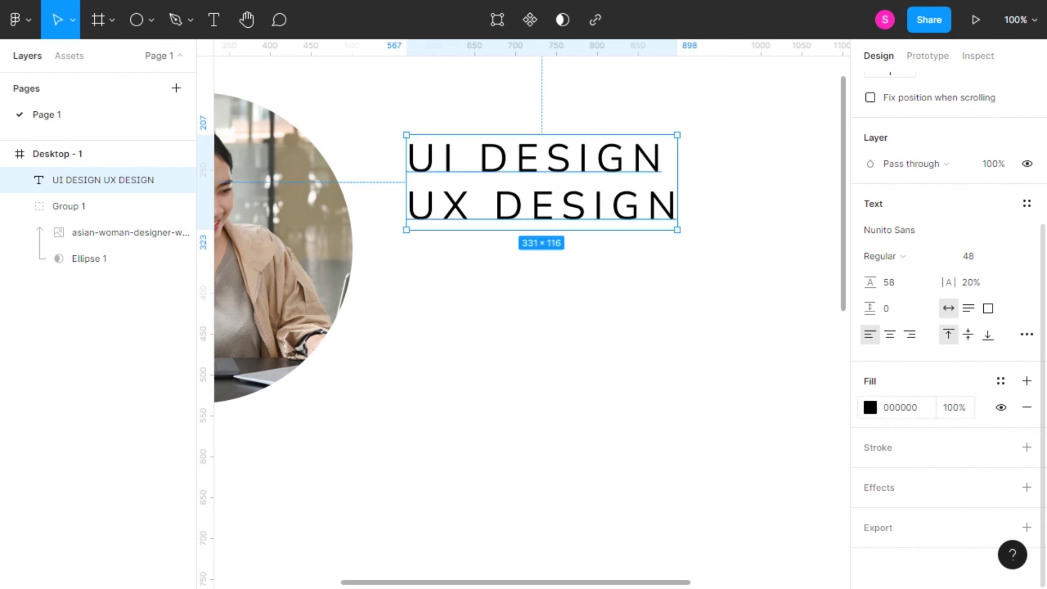
Step: Change the heading's fill to dark blue 323094
left_click(869, 407)
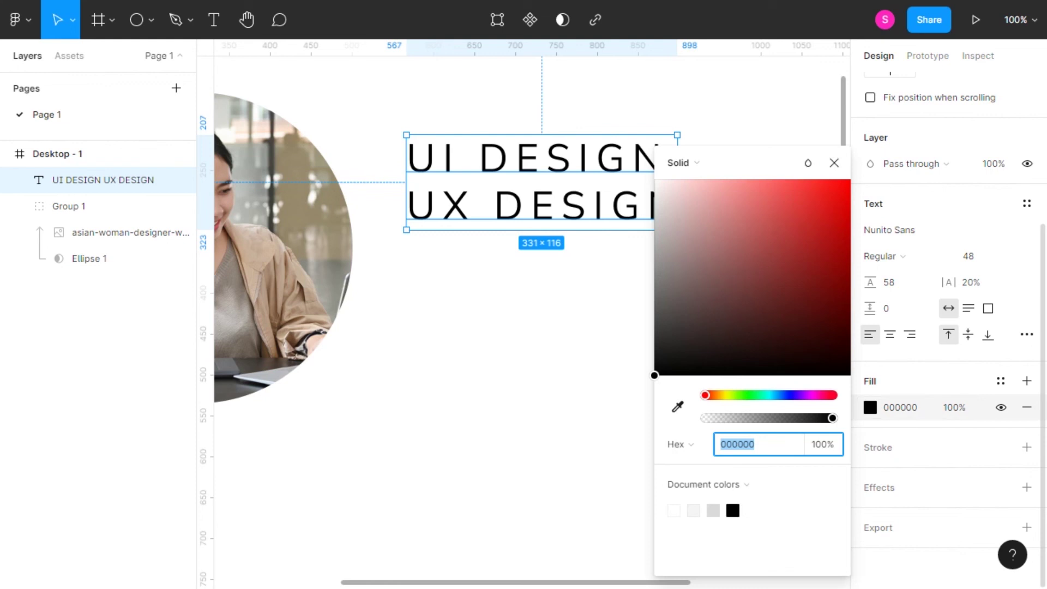
left_click(790, 395)
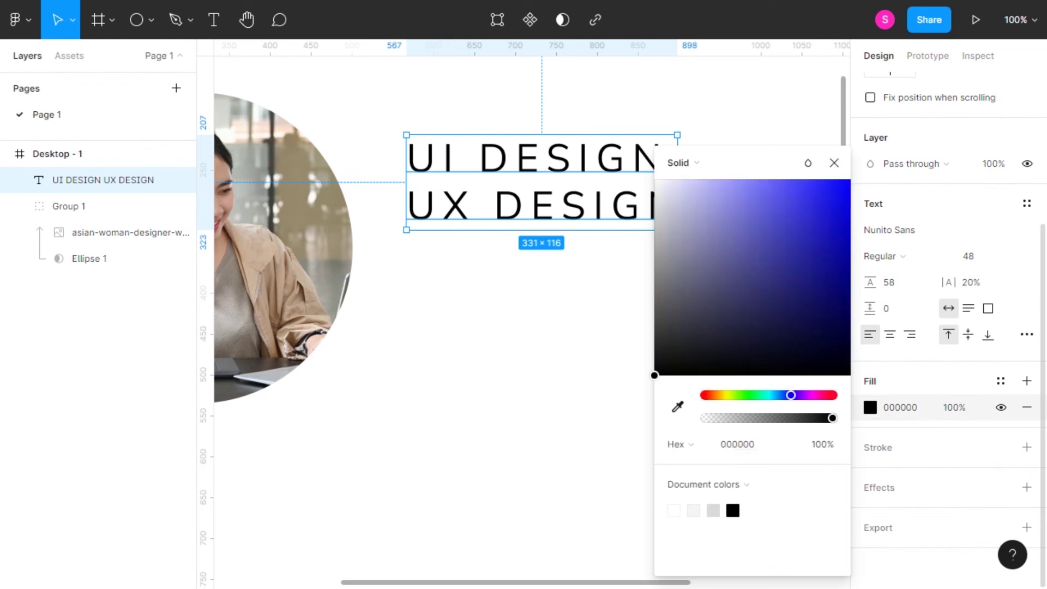
left_click(797, 240)
key("Escape")
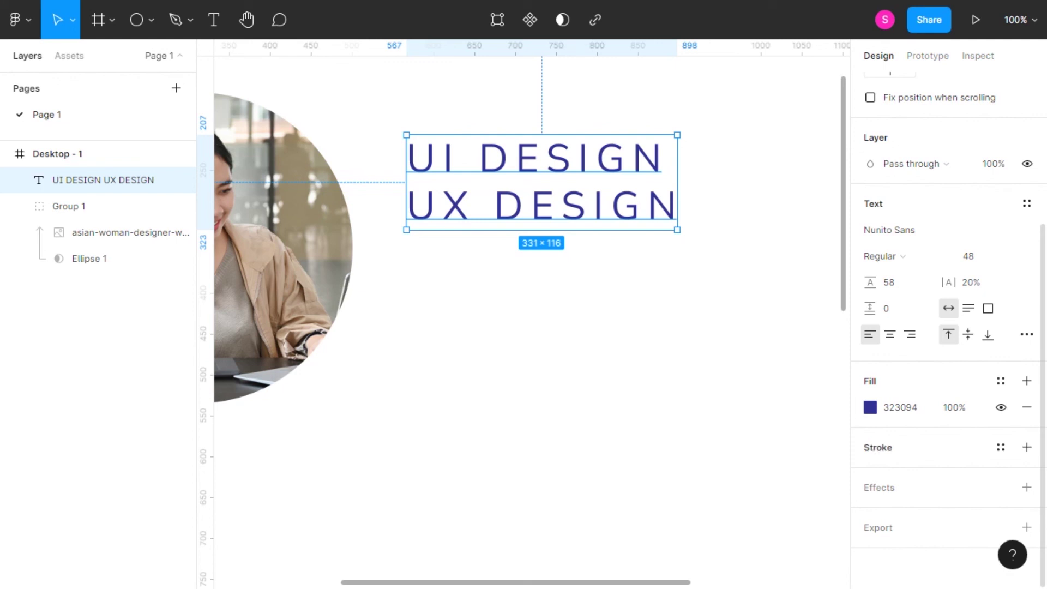
key("Escape")
Step: Pan the canvas to show the whole circular photo beside the heading
scroll(532, 273, "up", 1)
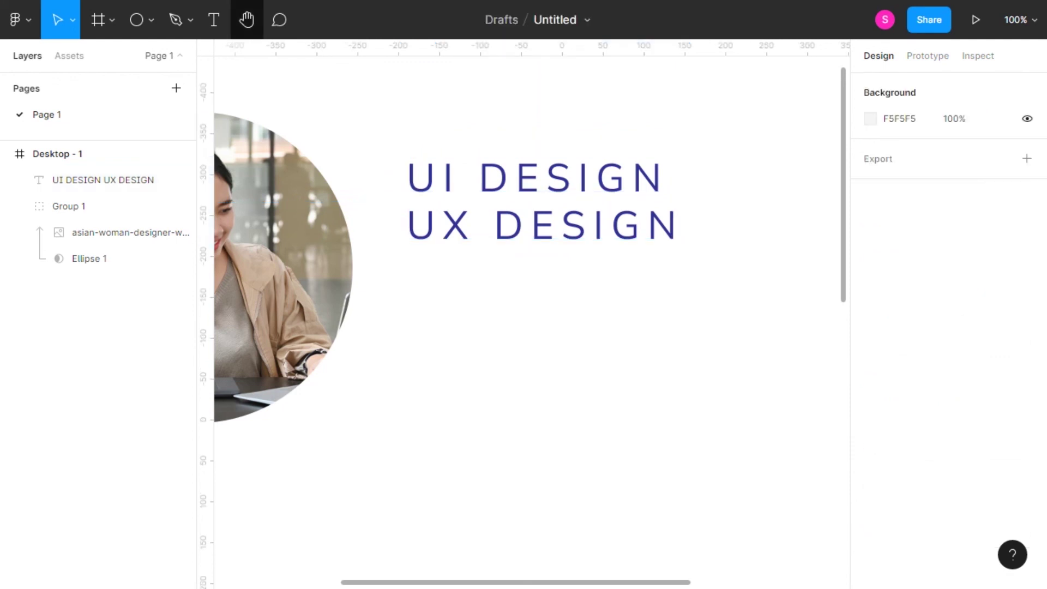
left_click(247, 20)
mouse_move(531, 327)
left_mouse_down()
mouse_move(338, 342)
mouse_move(655, 342)
mouse_move(775, 320)
mouse_move(685, 243)
left_mouse_up()
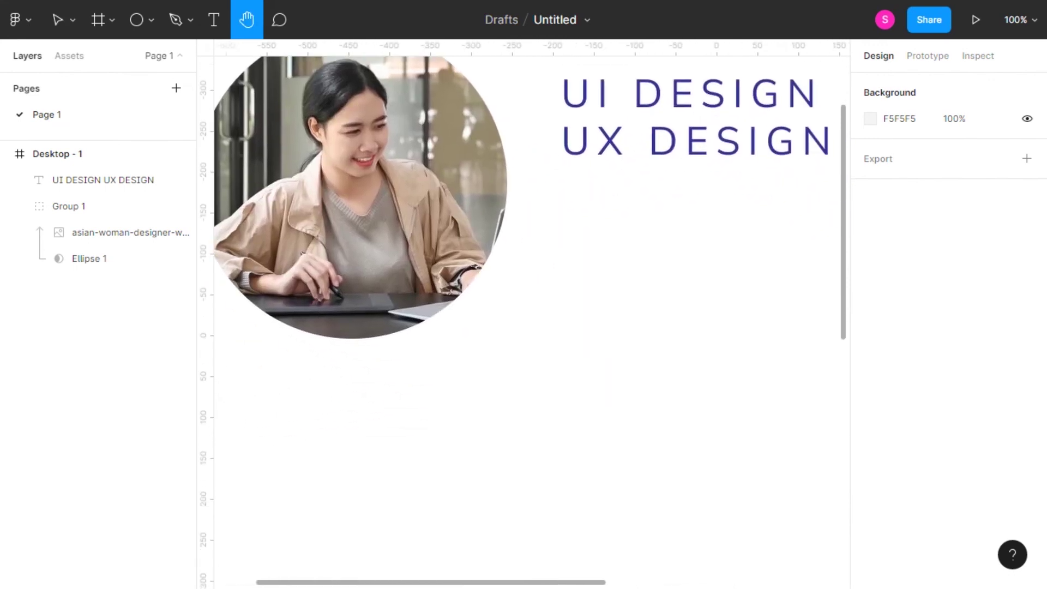
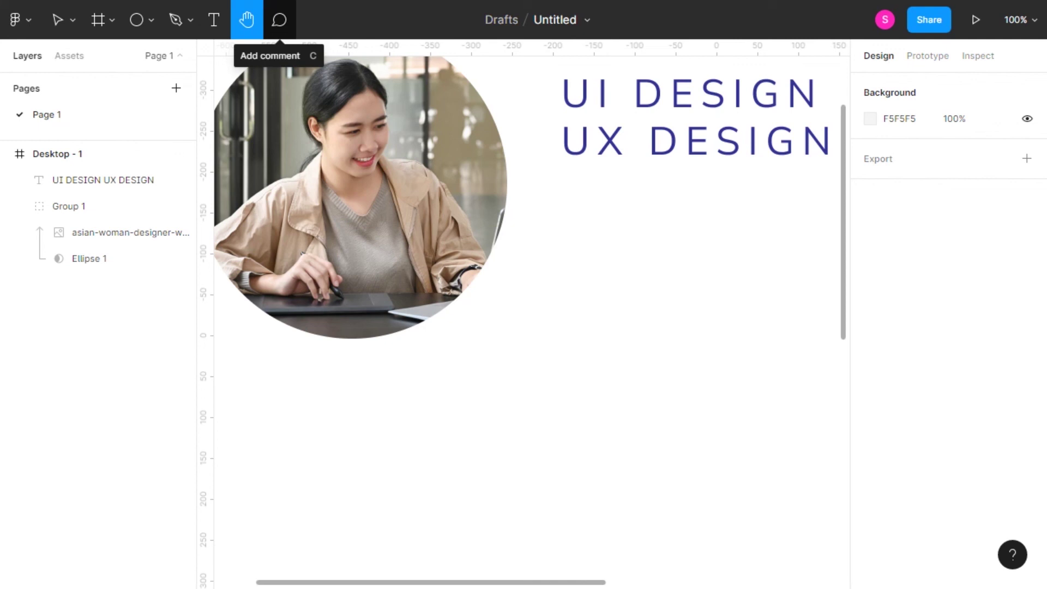
Step: Comment beside the UX DESIGN title: 'Tulisan pakai huruf Poppins'
left_click(279, 20)
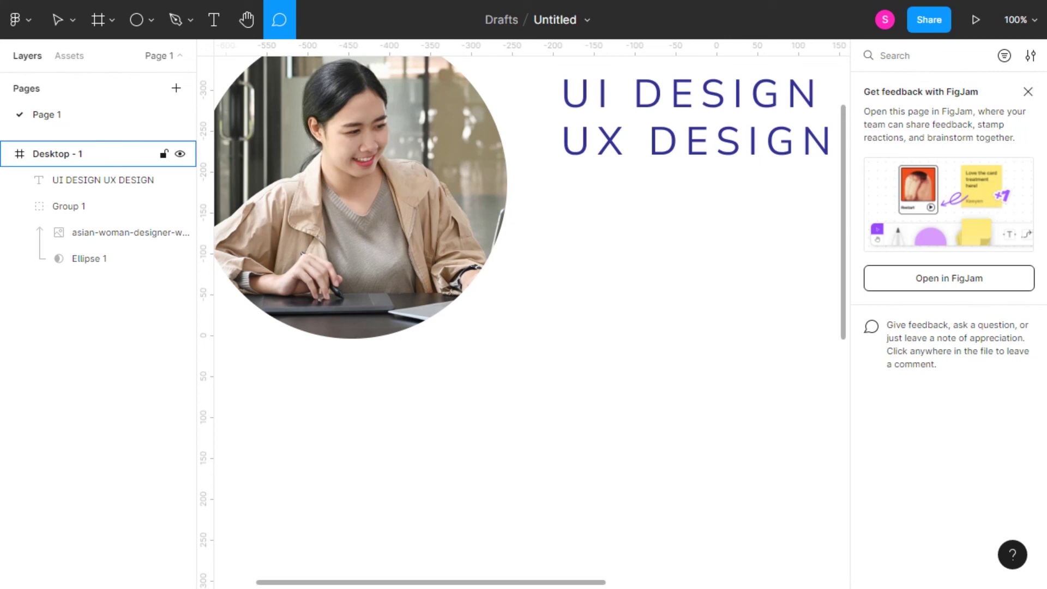
left_click(628, 141)
type("Tulisan pakai huruf Poppins")
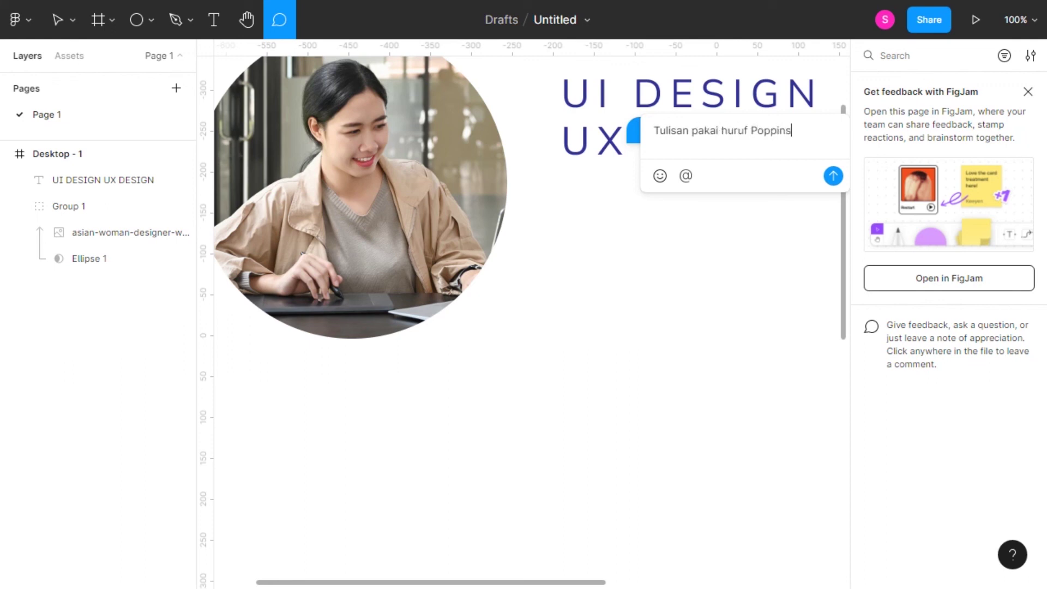
key("Return")
Step: Add a second comment above the photo reading 'Ganti gambar'
scroll(381, 218, "up", 3)
left_click(360, 156)
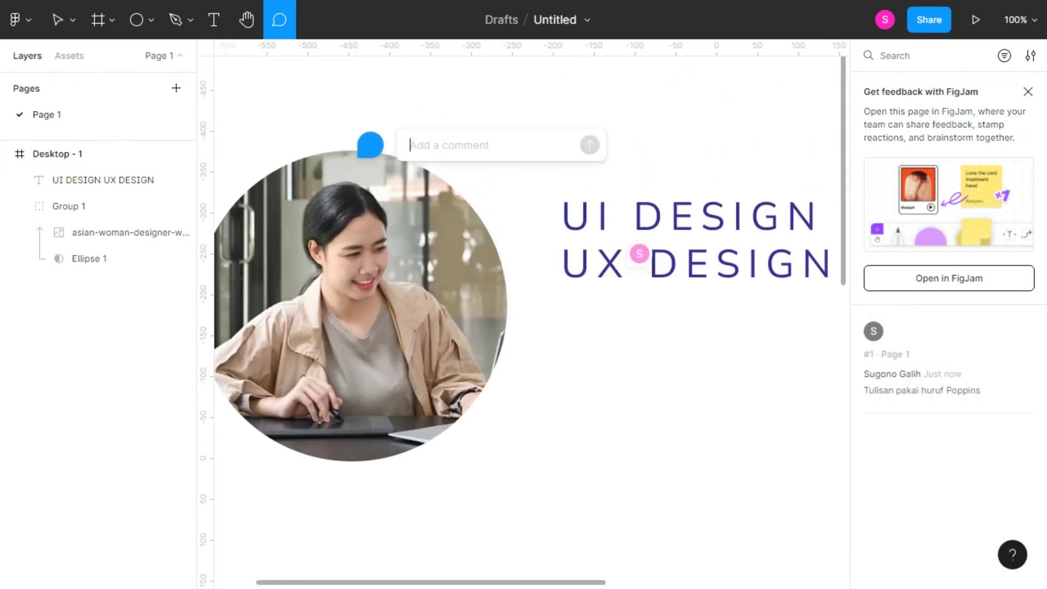
type("Ganti gambar")
key("Return")
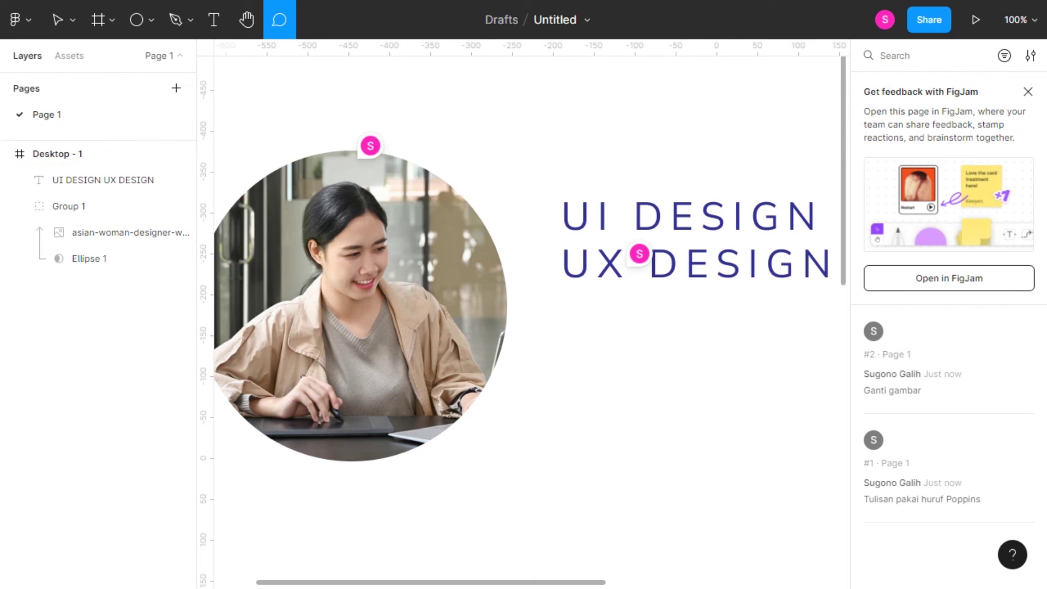
Step: Rename the Untitled file to 'Latihan figma'
left_click(554, 19)
type("Latihan figma")
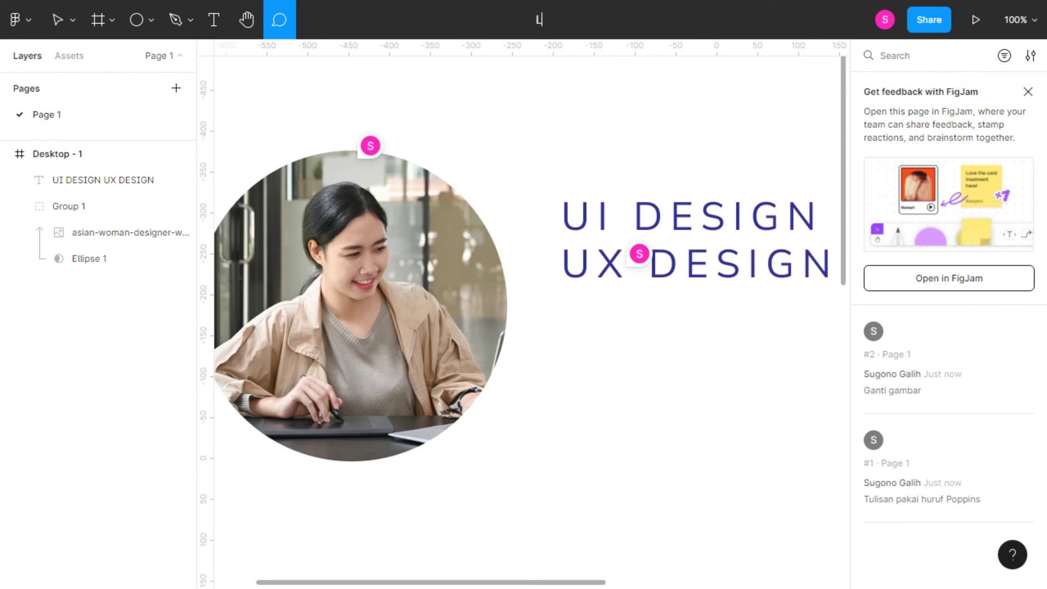
key("Return")
Step: Leave comment mode and view the Assets panel, which has no components yet
scroll(523, 321, "down", 1)
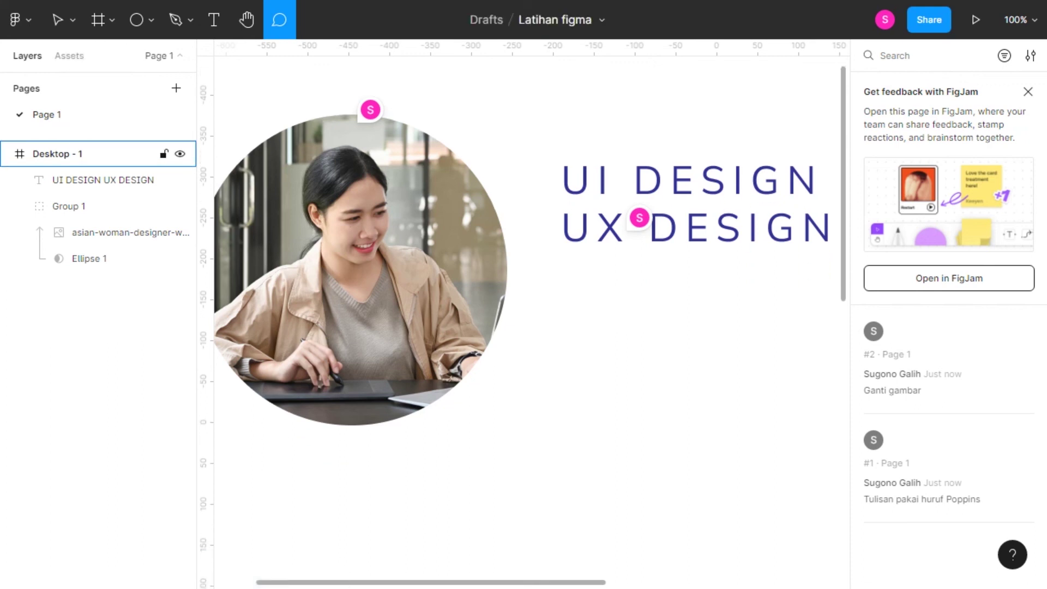
scroll(524, 321, "down", 4)
scroll(523, 322, "up", 5)
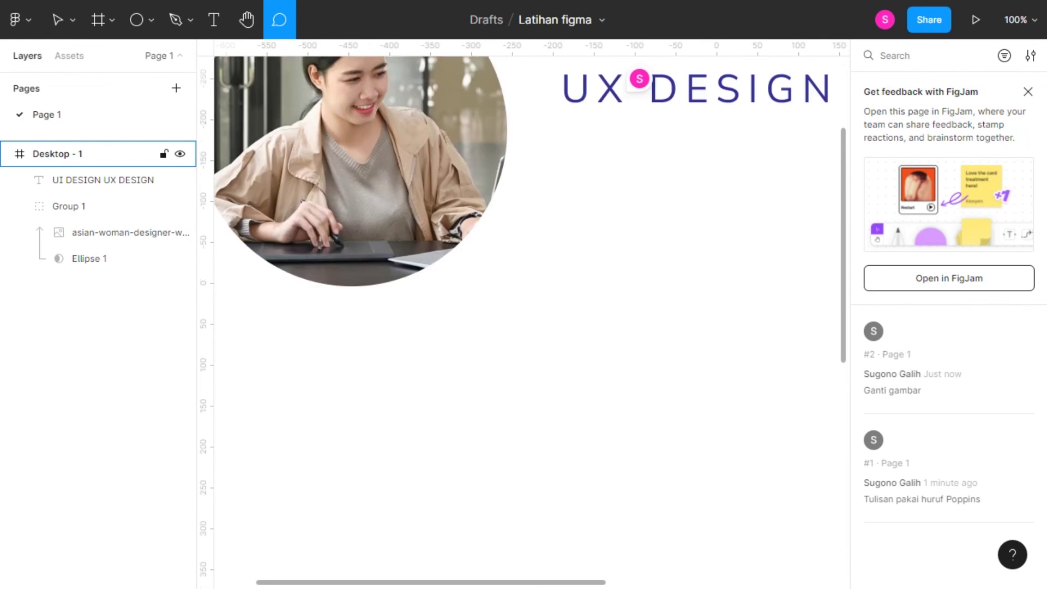
key("Escape")
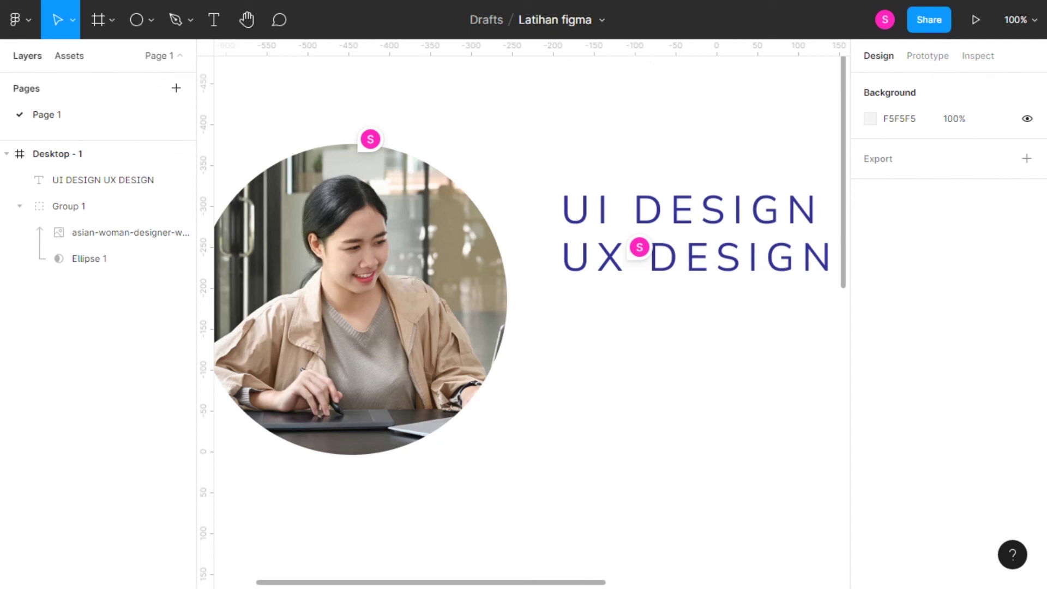
left_click(70, 56)
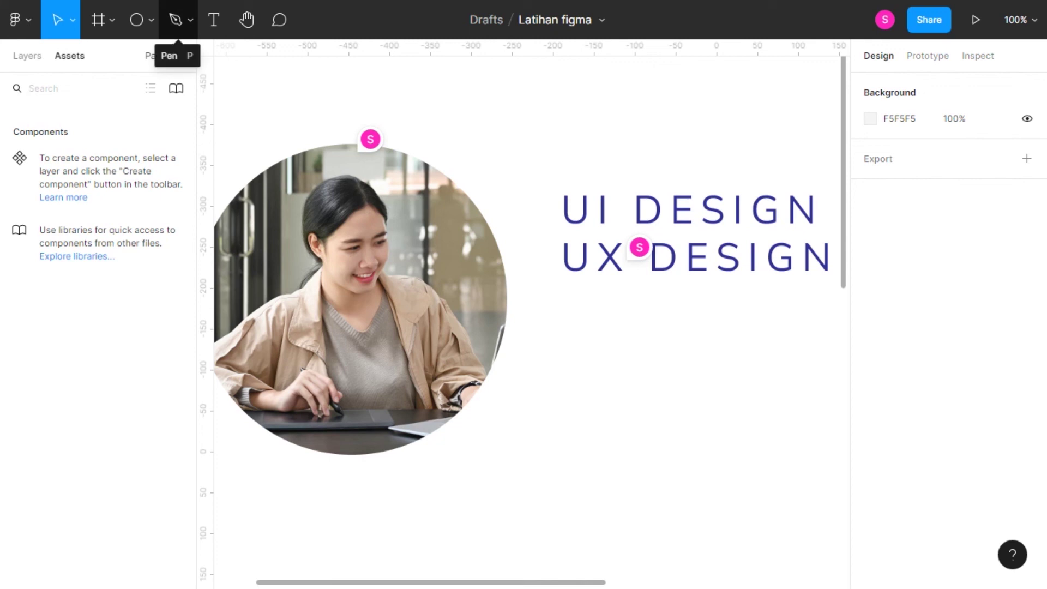
Step: Draw a rectangle below the title with corner radius 10
left_click(27, 55)
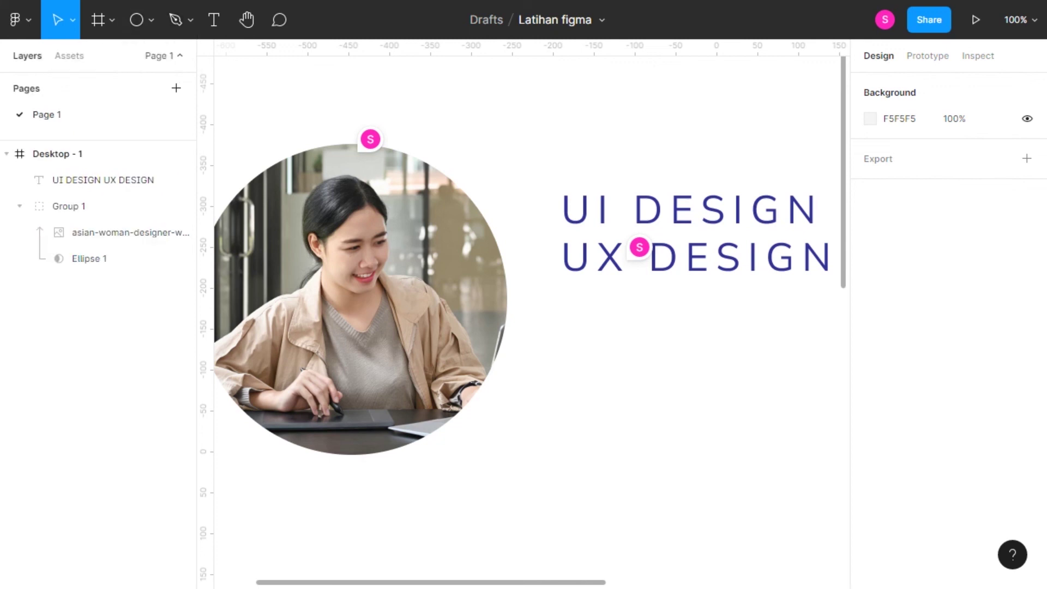
key("r")
left_click_drag(562, 328, 768, 391)
left_click(965, 178)
type("10")
Step: Fill the rectangle with a linear gradient from 1E2EFF to 1E95EB at 100% opacity
left_click(870, 442)
left_click(678, 163)
left_click(703, 180)
type("1E2EFF")
key("Return")
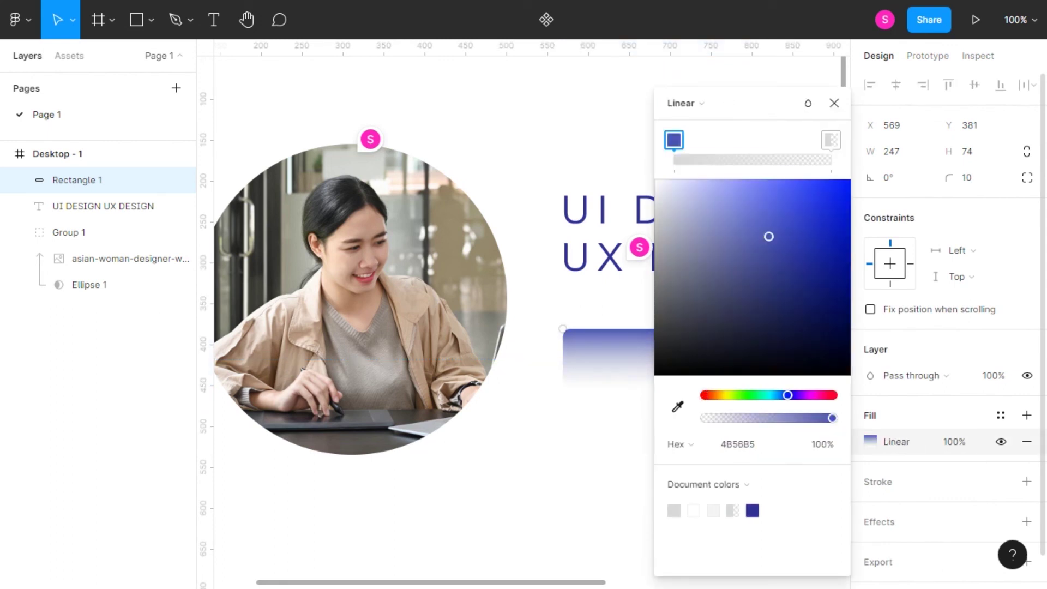
left_click(830, 140)
type("1E95EB")
key("Tab")
type("100")
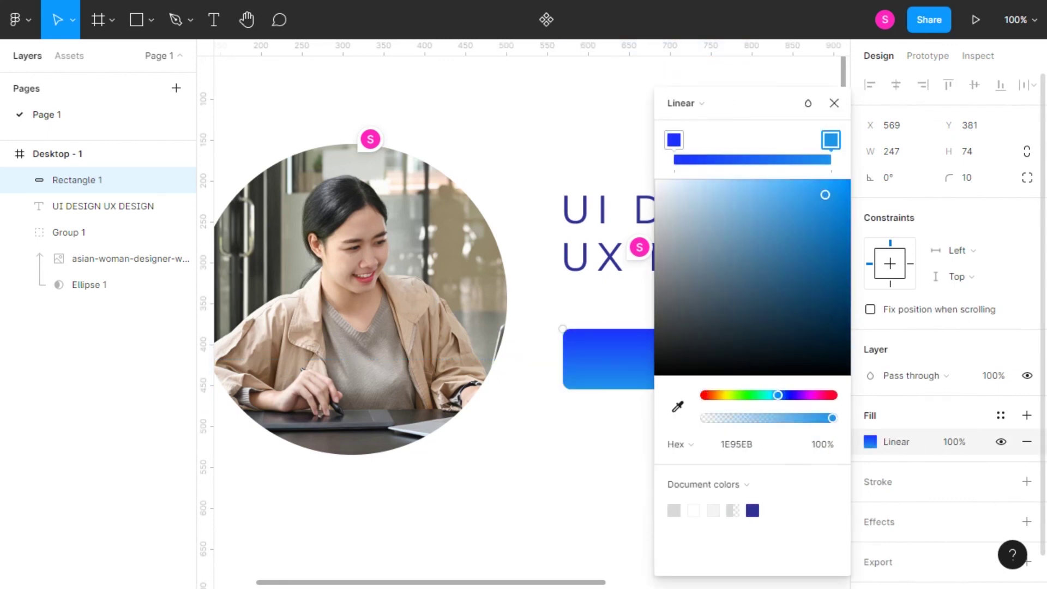
key("Escape")
Step: Add the text 'Button' and move it onto the blue rectangle
key("t")
left_click(564, 458)
type("Button")
key("Escape")
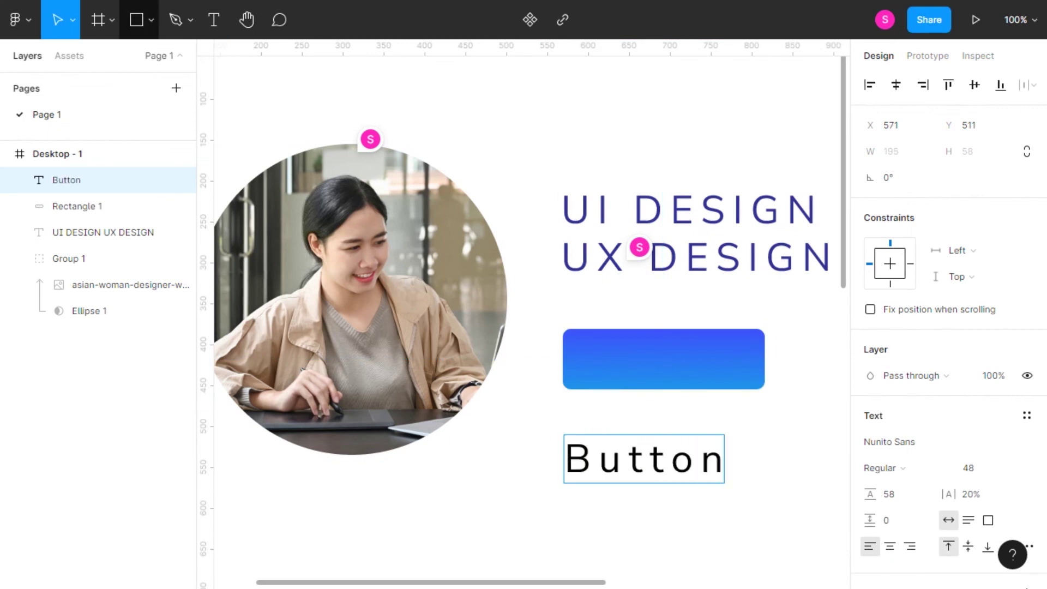
left_click_drag(643, 461, 662, 360)
Step: Make the Button text white with 0.3px letter spacing and 48 line height, then select both parts
scroll(948, 327, "down", 5)
left_click(870, 407)
left_click(970, 282)
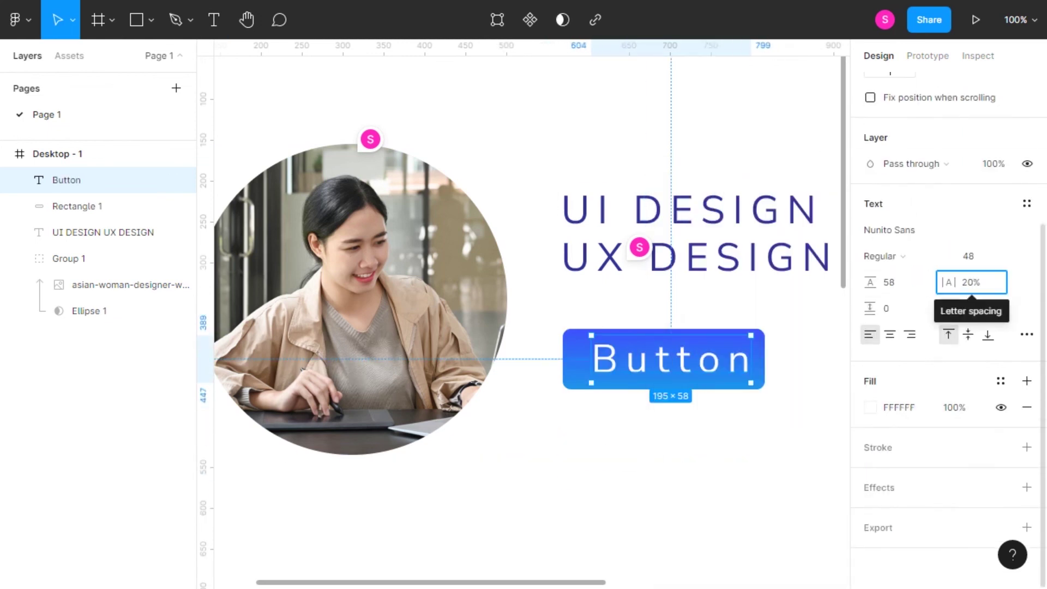
type("0.3px")
key("Return")
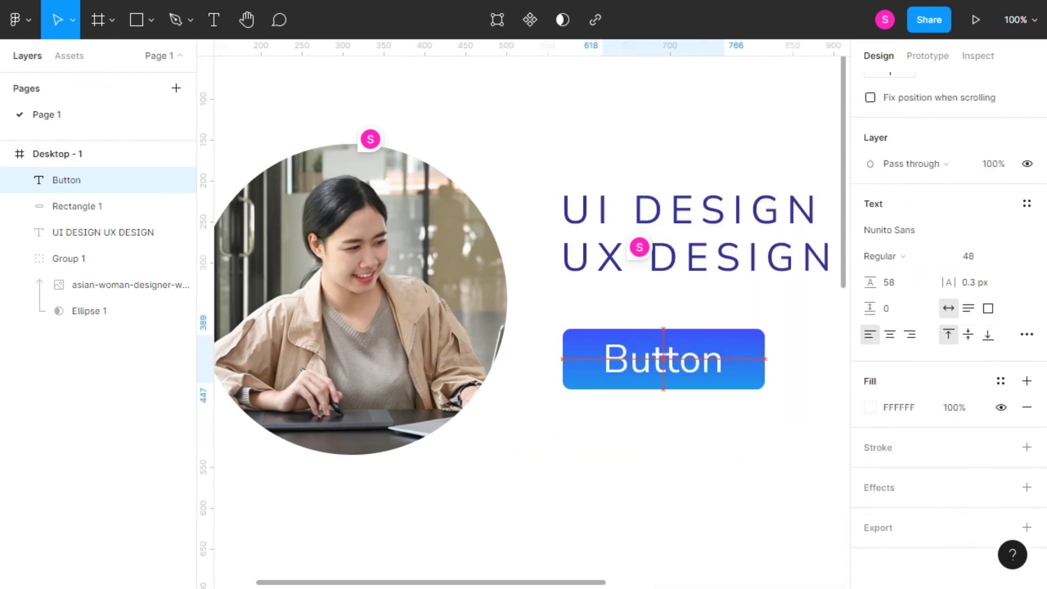
type("48")
key("Return")
key("Escape")
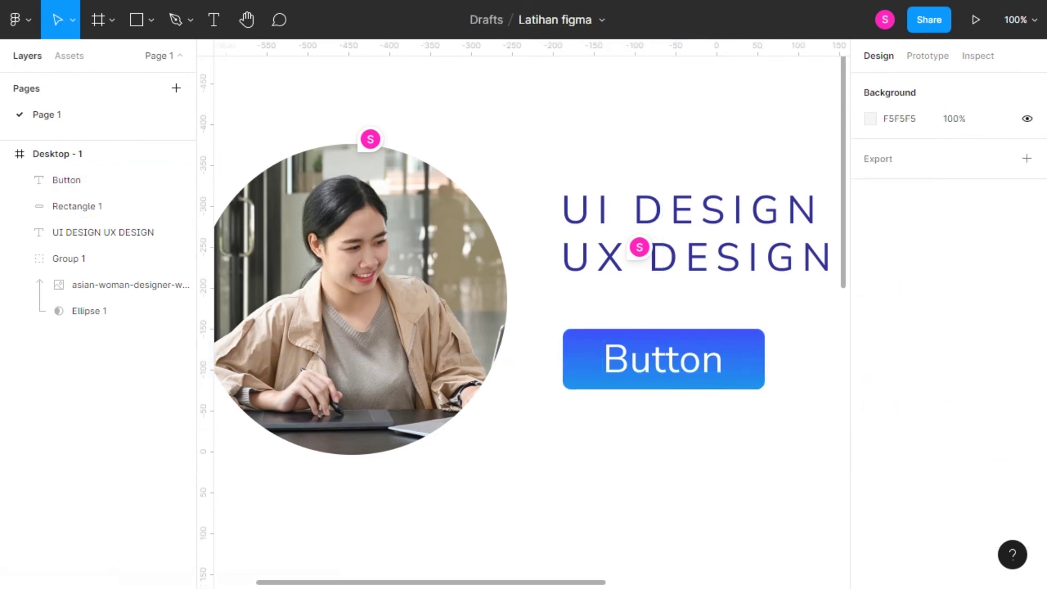
left_click_drag(547, 300, 780, 398)
Step: Group the rectangle and Button text and nudge the group into place
right_click(741, 367)
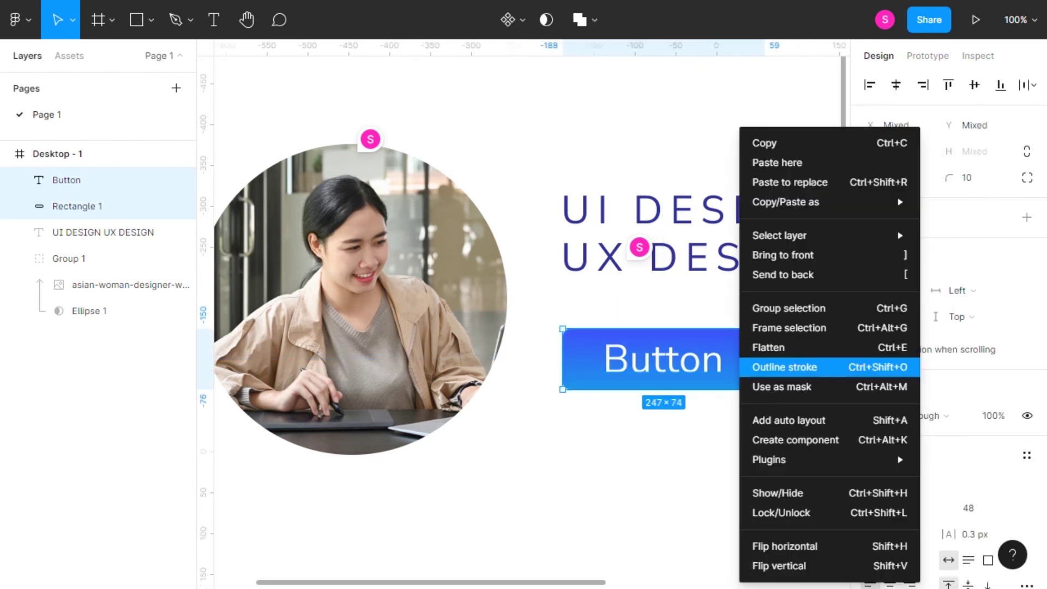
left_click(789, 308)
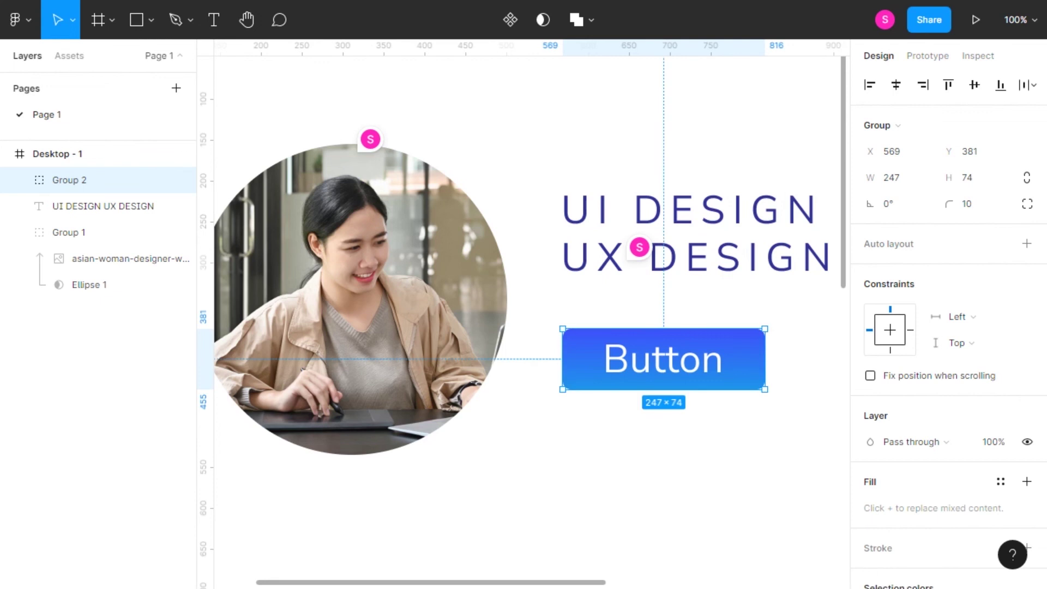
mouse_move(649, 360)
left_mouse_down()
mouse_move(639, 368)
mouse_move(648, 350)
left_mouse_up()
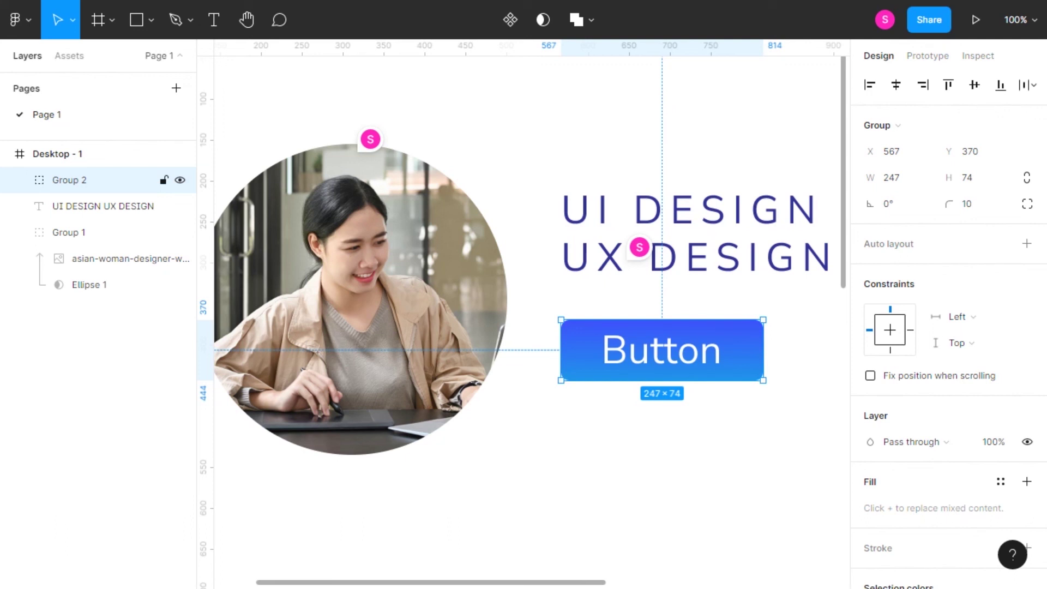
Step: Convert the button group into a component and show it under Local components
right_click(707, 349)
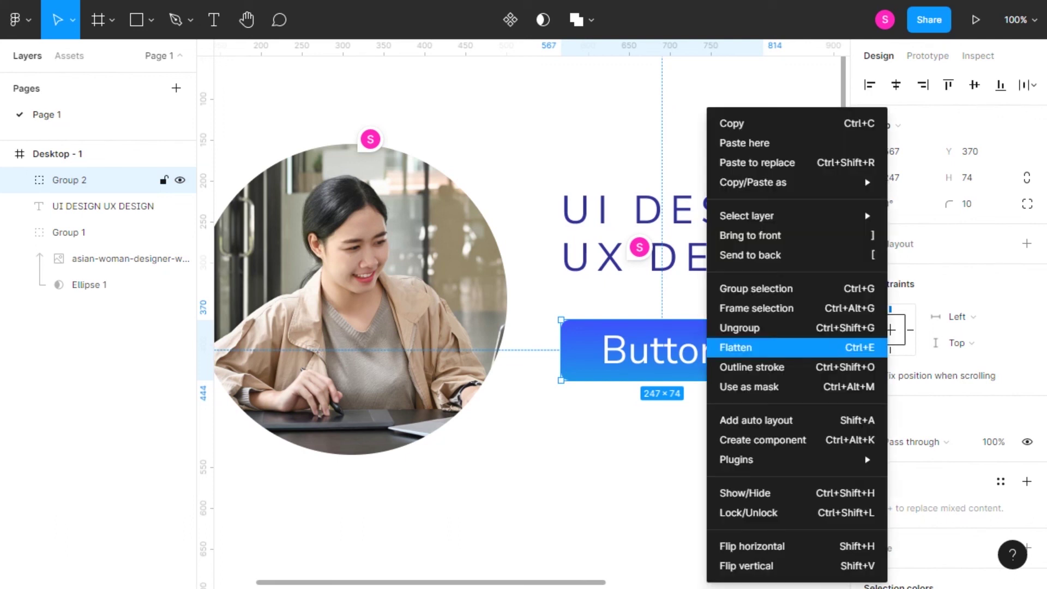
left_click(762, 439)
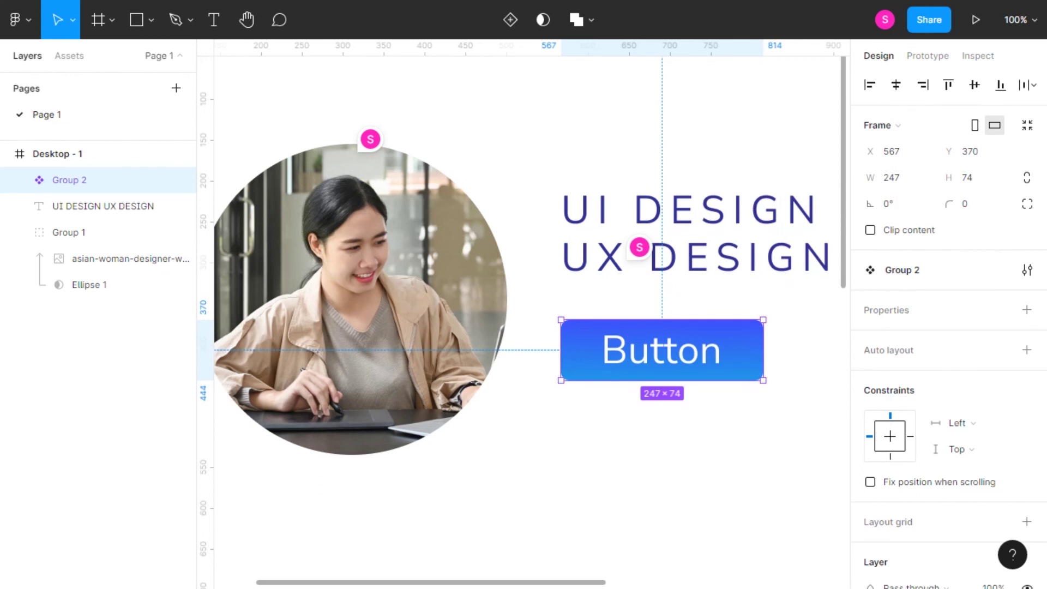
key("Escape")
scroll(529, 327, "down", 1)
scroll(528, 328, "down", 2)
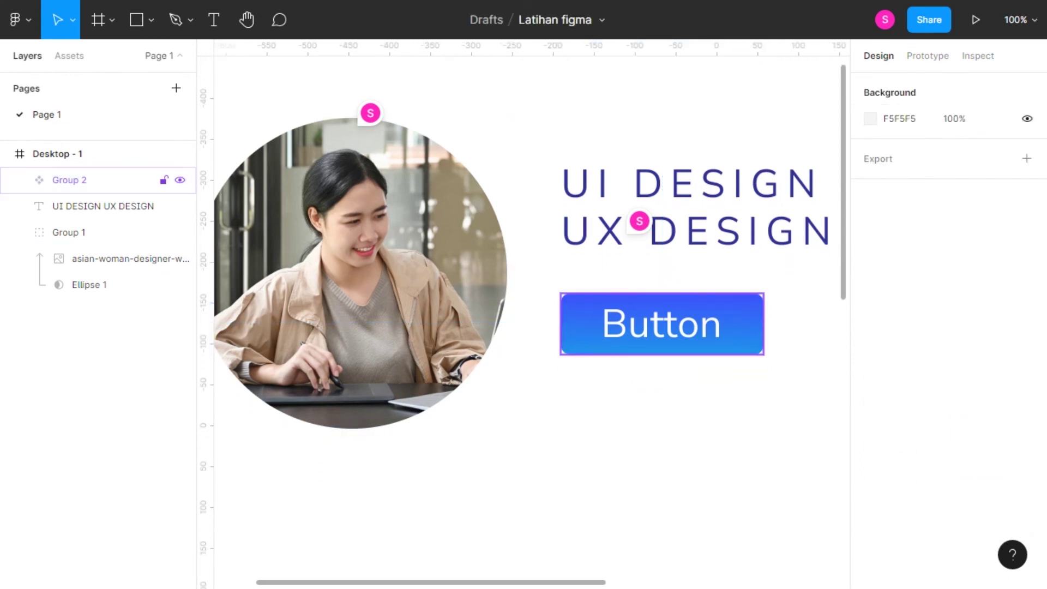
left_click(69, 55)
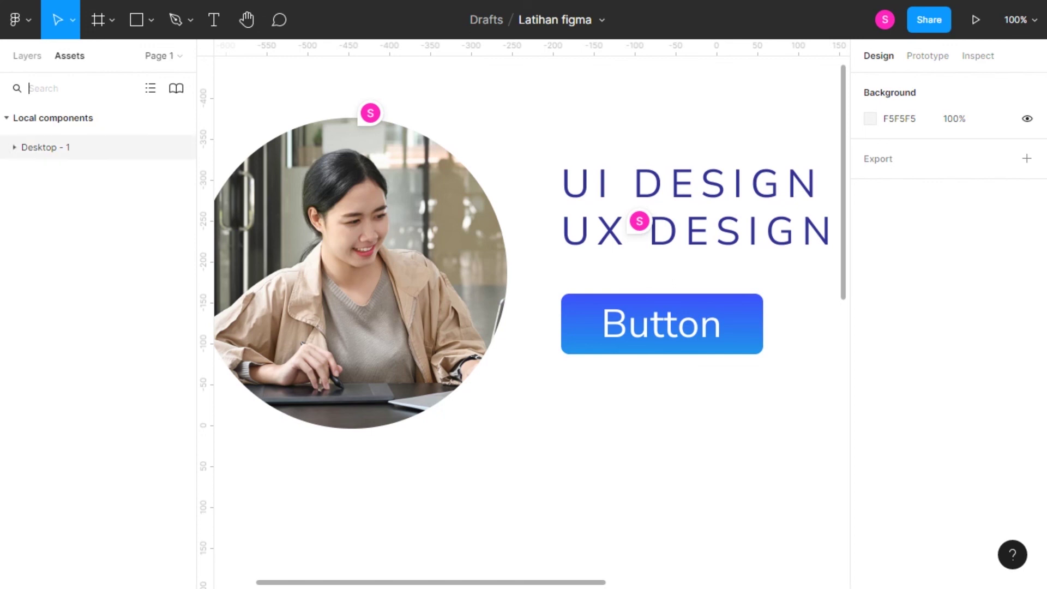
Step: Drag two Button component instances from Desktop - 1 onto the canvas below the original
left_click(39, 147)
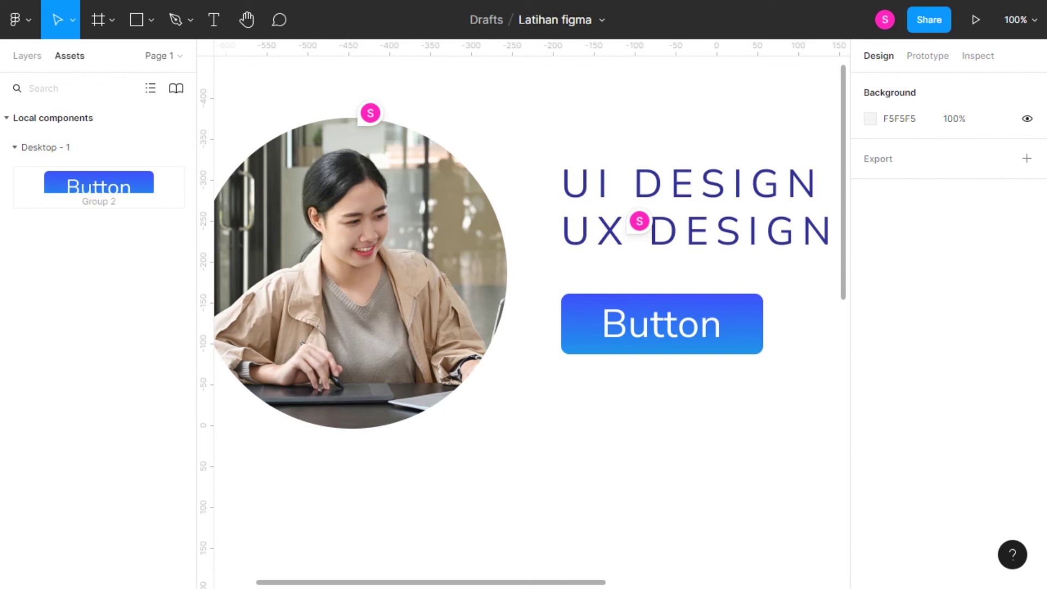
left_click_drag(99, 187, 658, 416)
left_click_drag(99, 187, 662, 504)
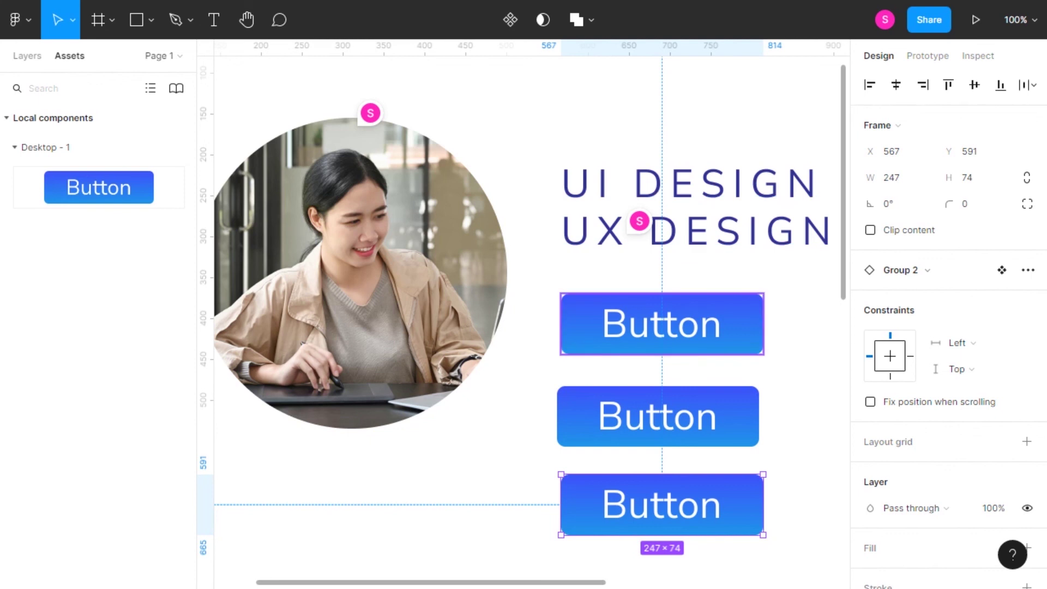
Step: Select the original Button component in Layers and expand it to show its parts
left_click(661, 324)
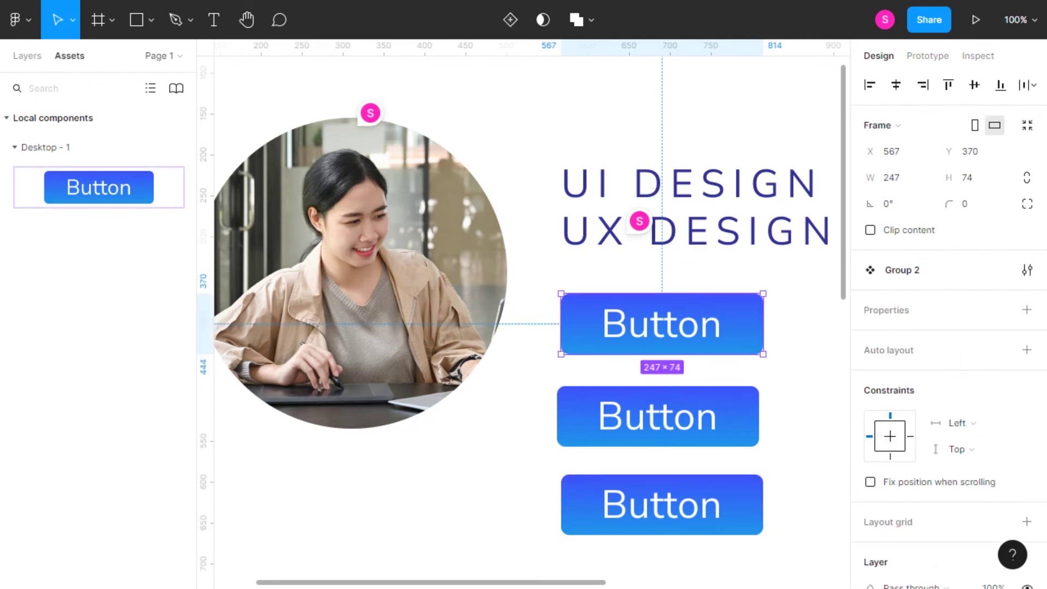
left_click(27, 56)
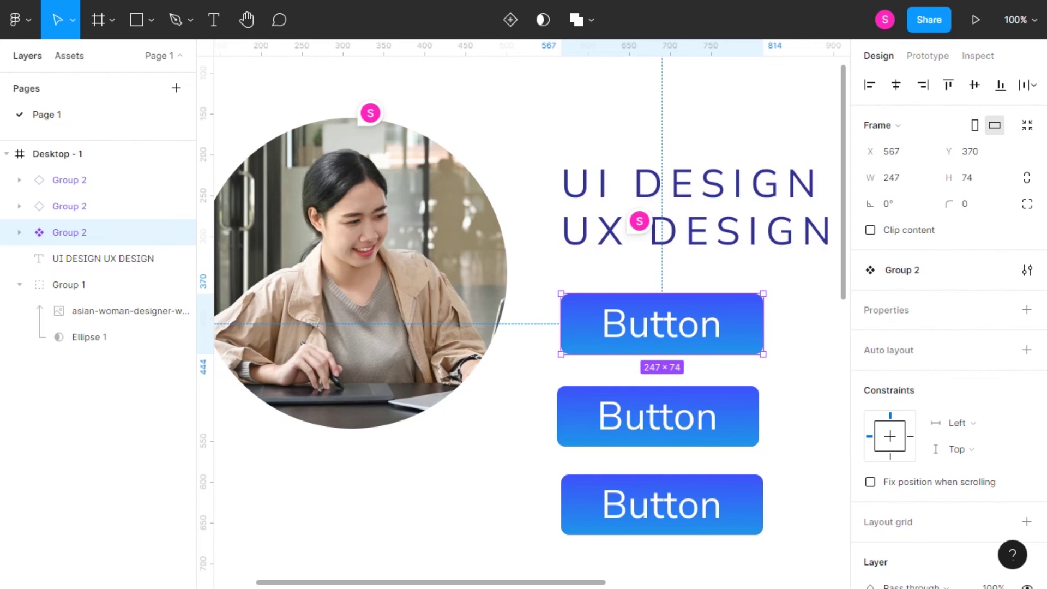
left_click(69, 56)
left_click(657, 416)
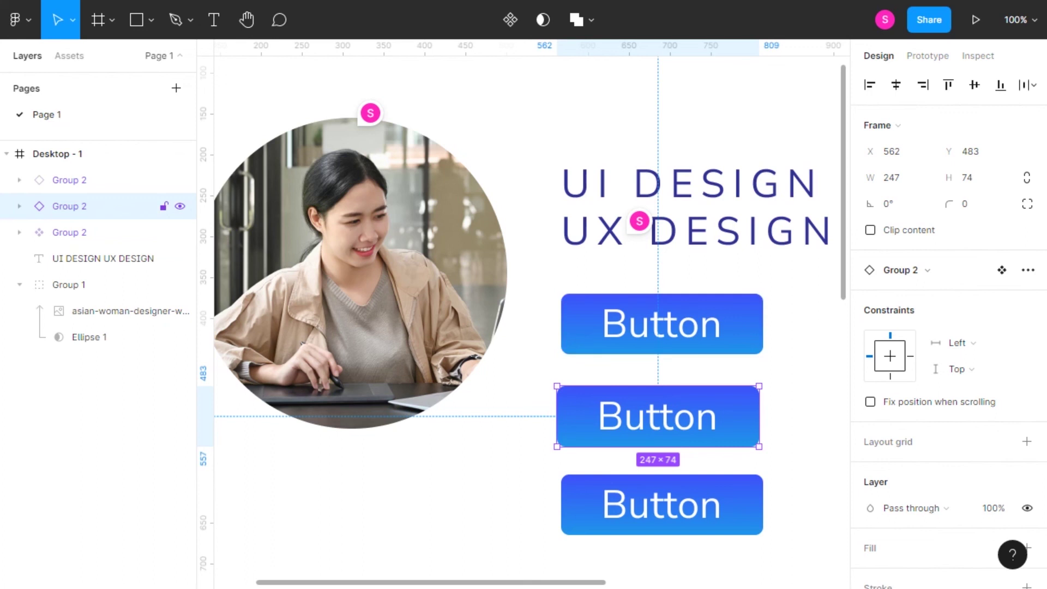
left_click(69, 232)
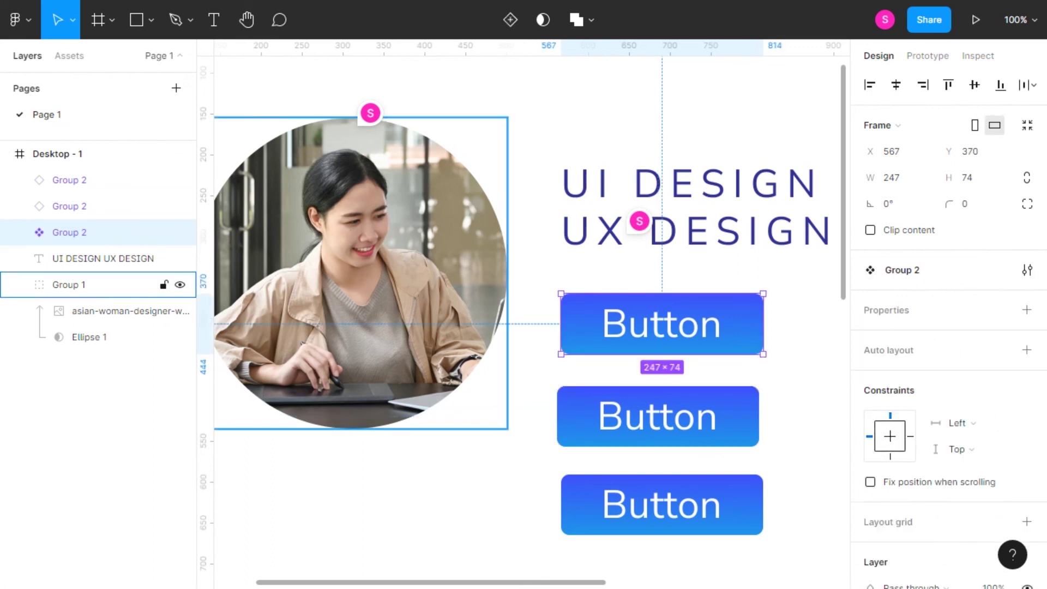
left_click(20, 233)
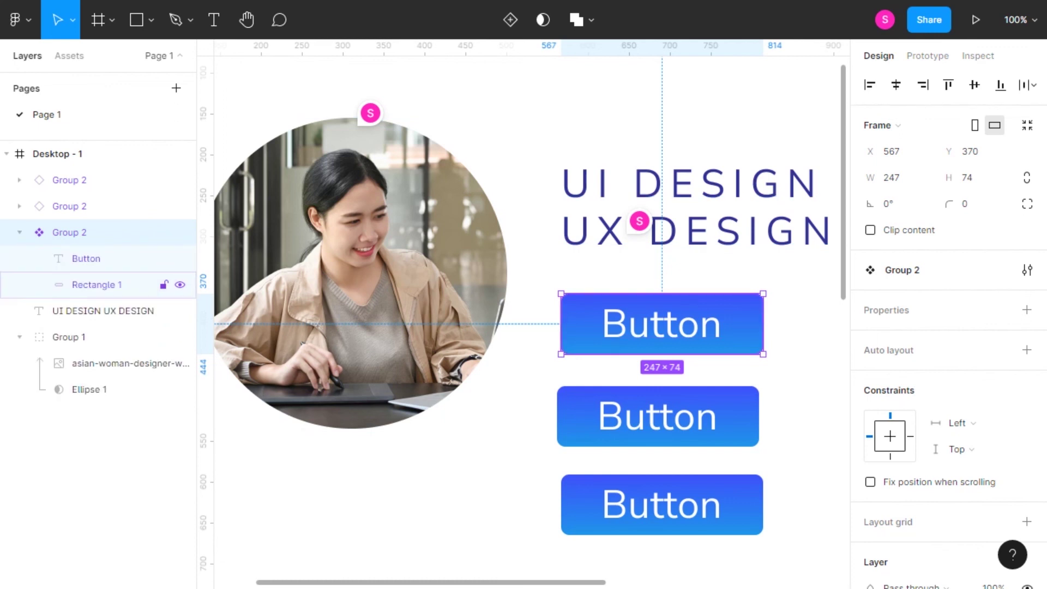
Step: Recolour the main component's Rectangle 1 gradient orange, starting from FC8E3E, for both stops
left_click(97, 285)
left_click(870, 481)
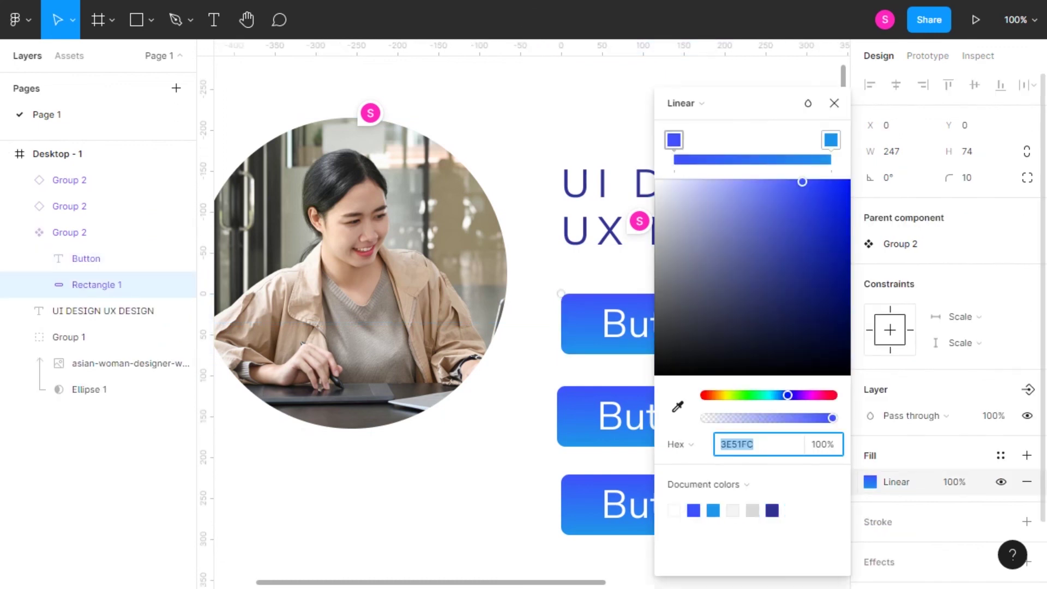
type("FC8E3E")
key("Return")
left_click_drag(802, 182, 845, 180)
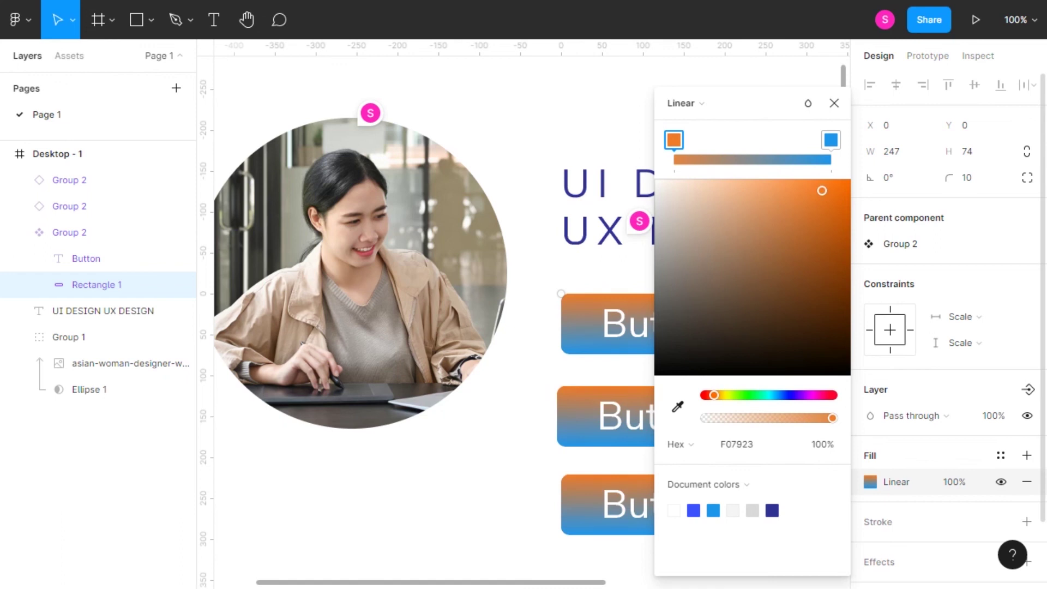
left_click(830, 140)
left_click_drag(785, 395, 715, 395)
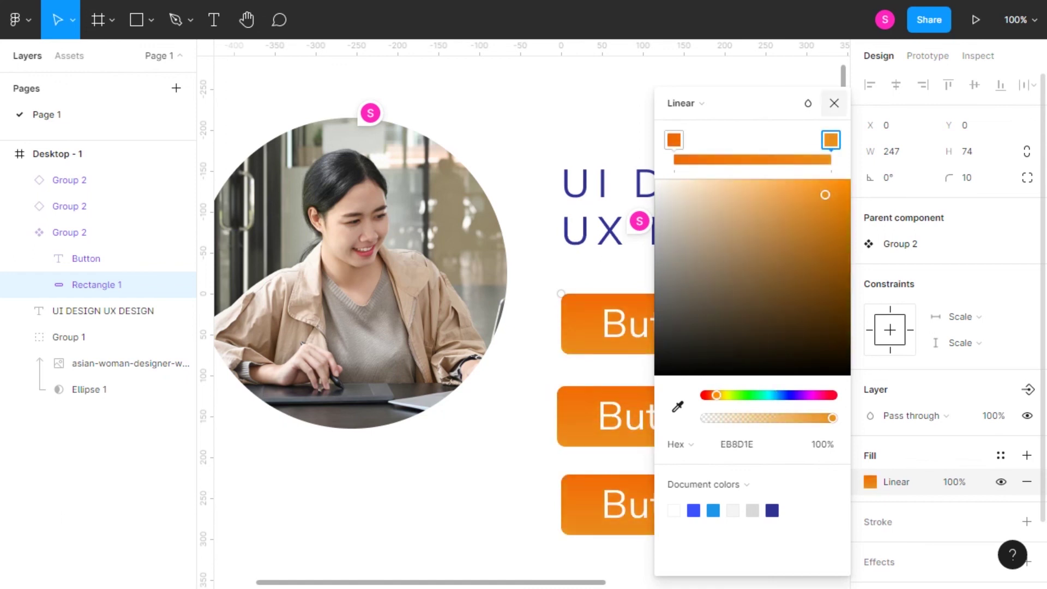
left_click(834, 103)
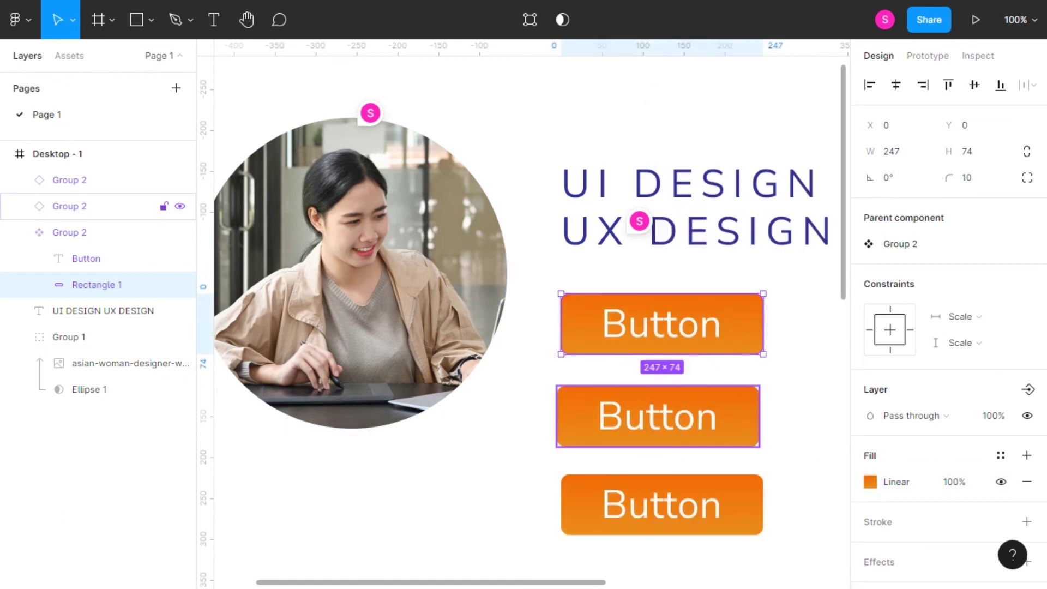
Step: Make the middle instance's rectangle gradient green, starting from 25AA19, for both stops
left_click(69, 206)
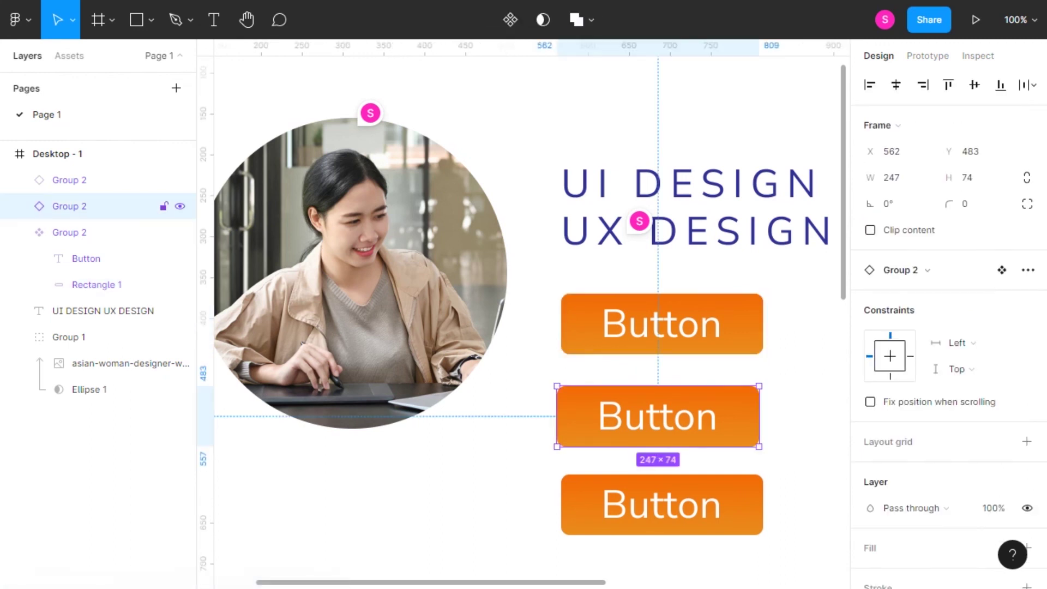
double_click(578, 434)
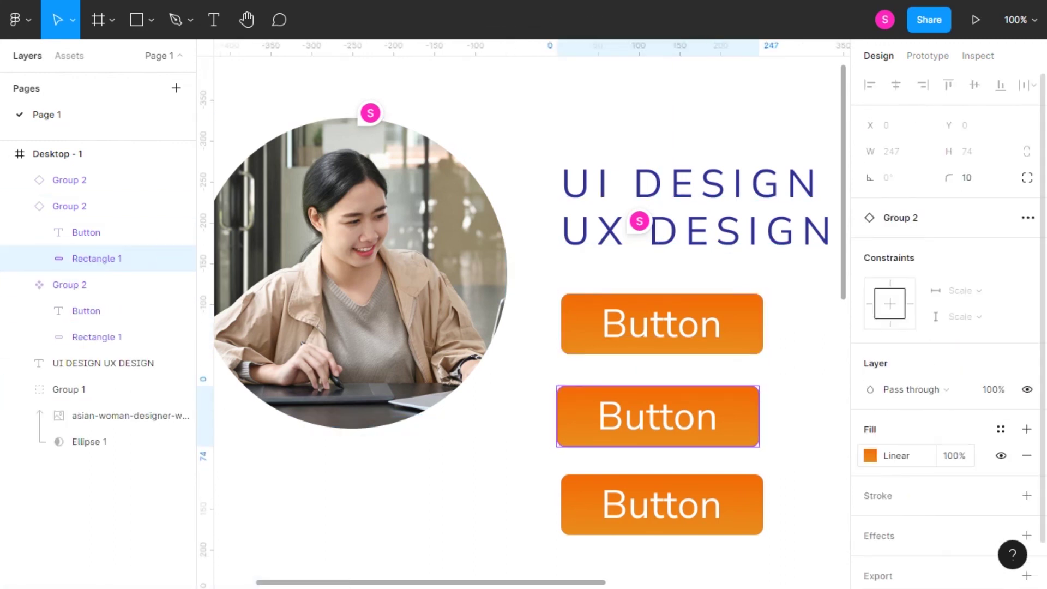
left_click(870, 455)
type("25AA19")
key("Return")
left_click_drag(821, 244, 845, 191)
left_click(830, 140)
left_click_drag(715, 395, 743, 395)
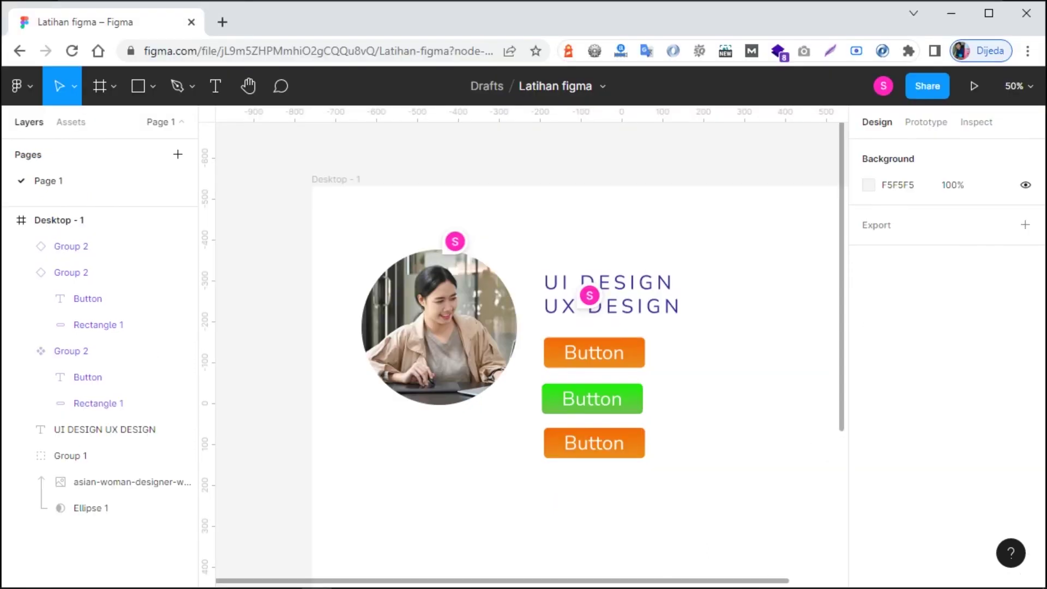